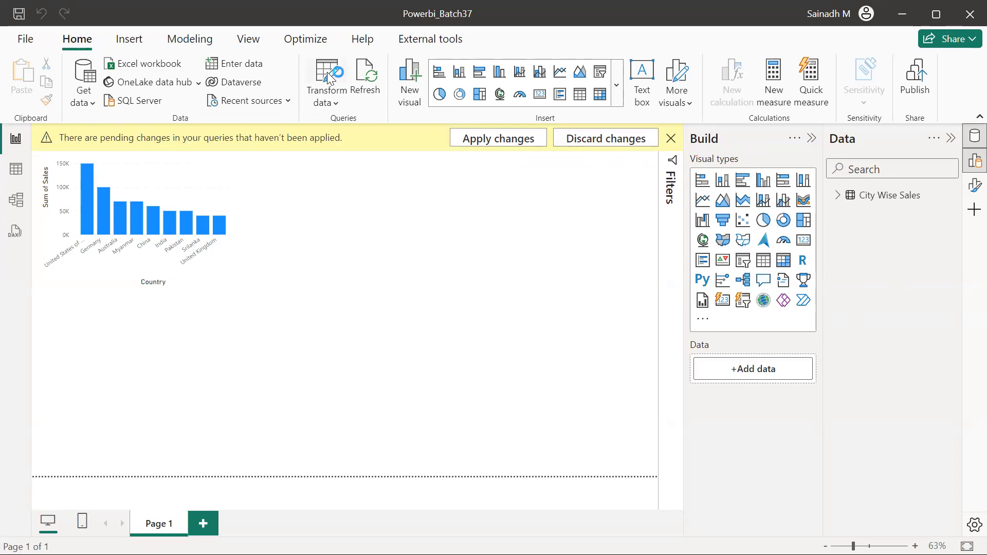
- Open Power Query Editor and inspect the data types of the Country and Sales columns in the City Wise Sales query
click(327, 78)
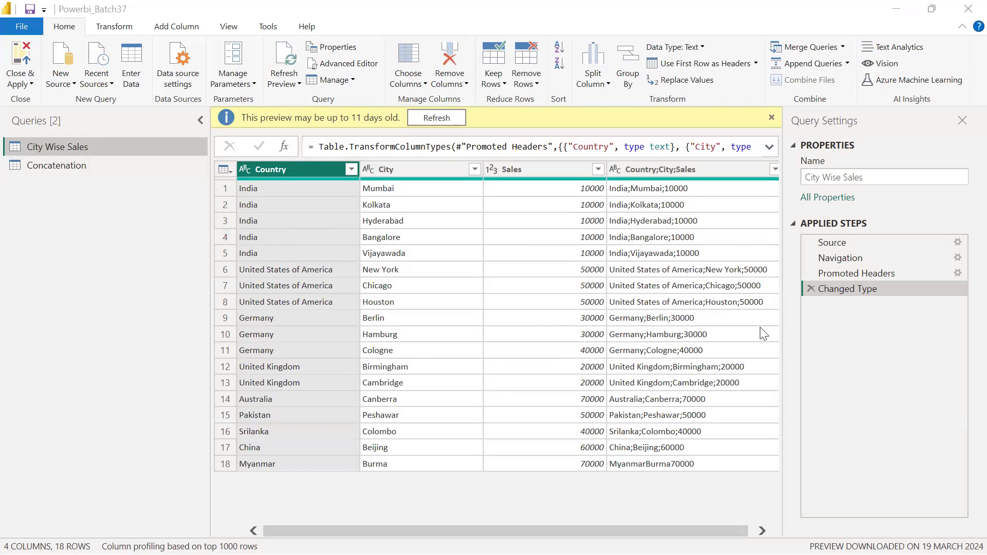
click(245, 170)
click(337, 430)
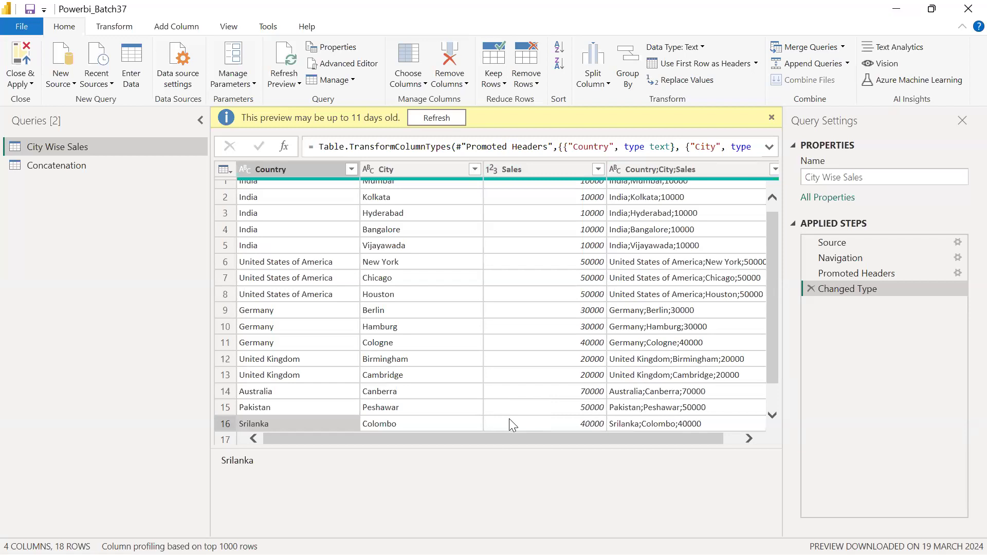
click(489, 167)
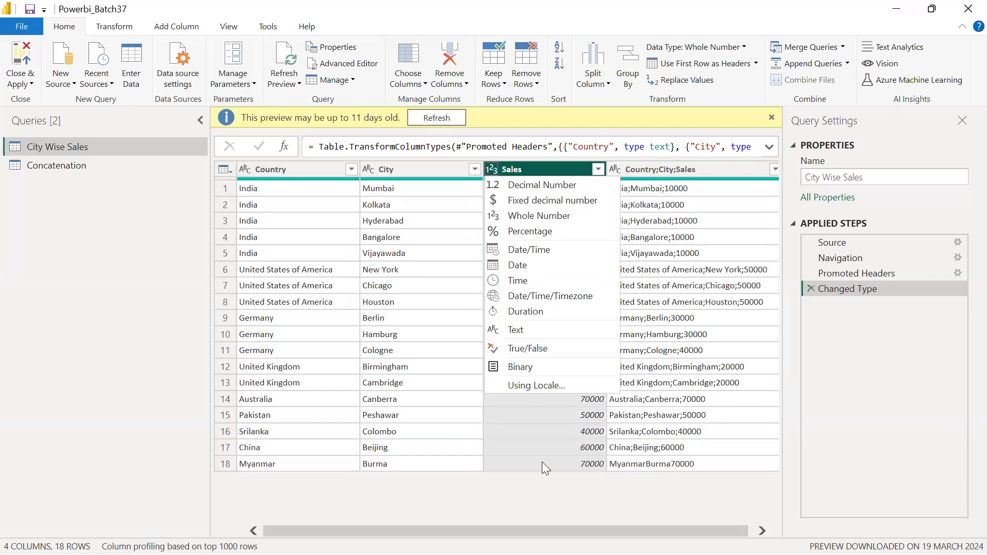
click(542, 461)
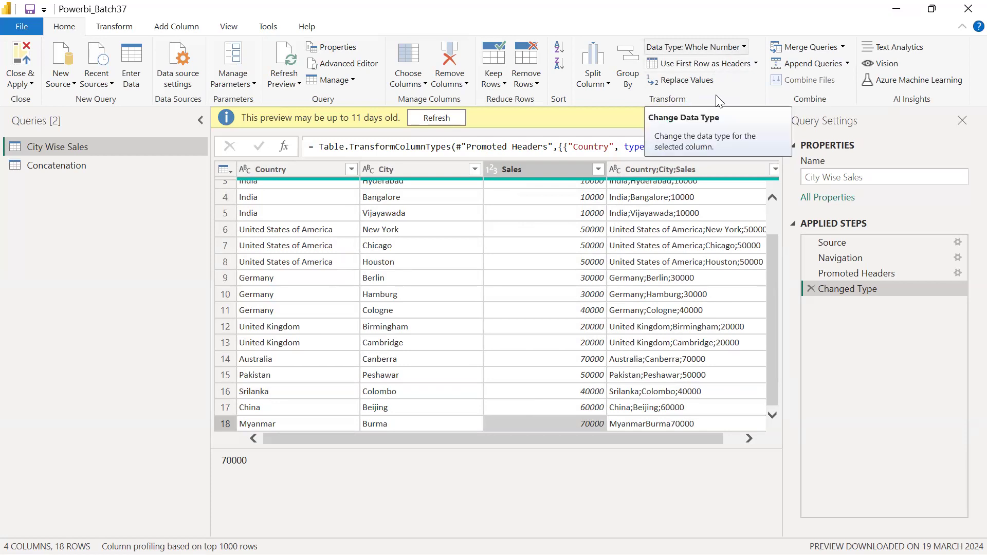
click(523, 169)
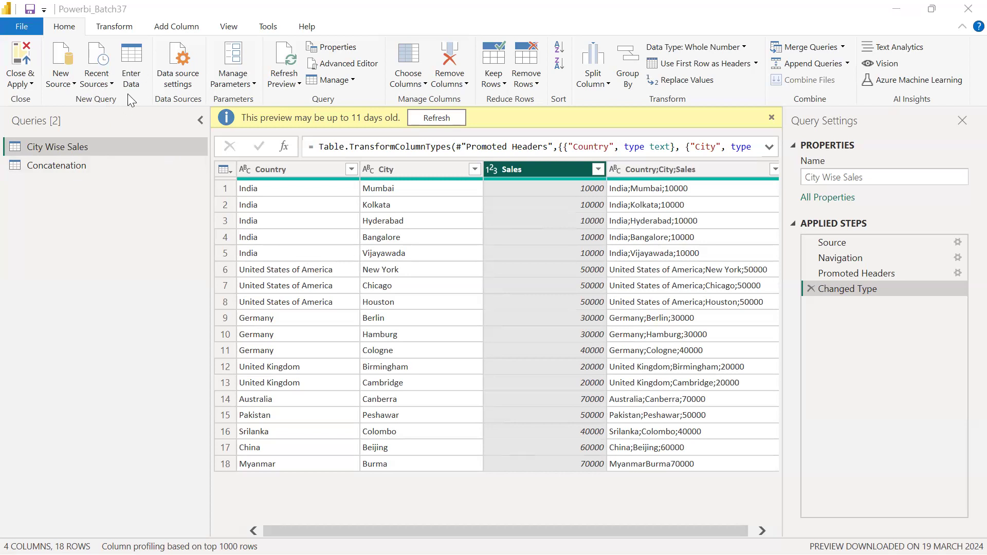
- Connect to the Merge_Sample Excel workbook in the Powerbi Training folder as a new data source
click(67, 82)
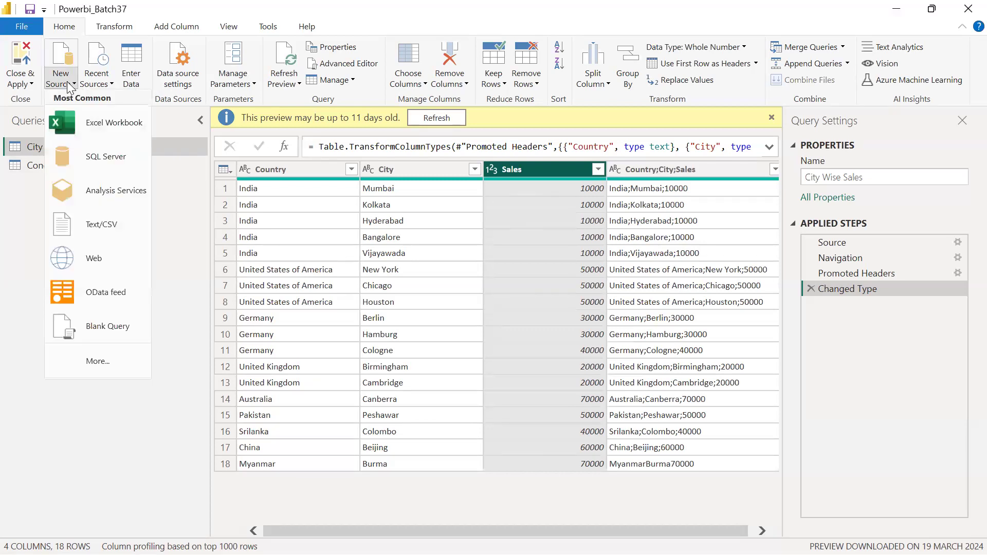
click(87, 361)
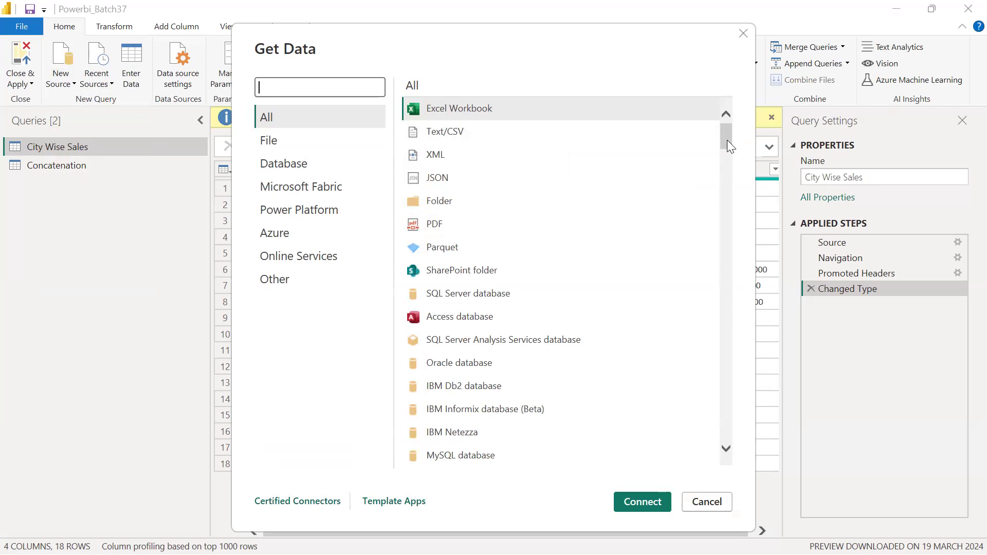
click(536, 104)
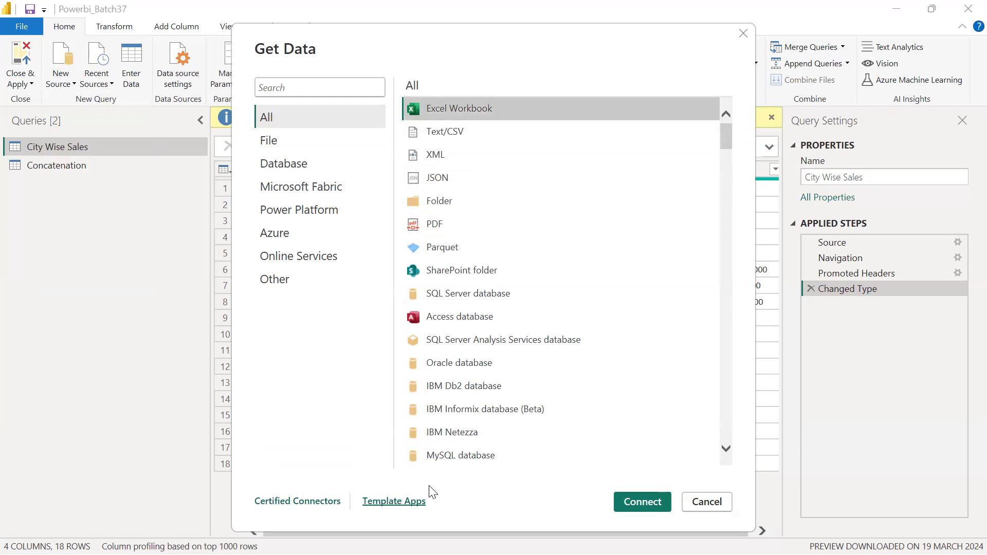
click(634, 500)
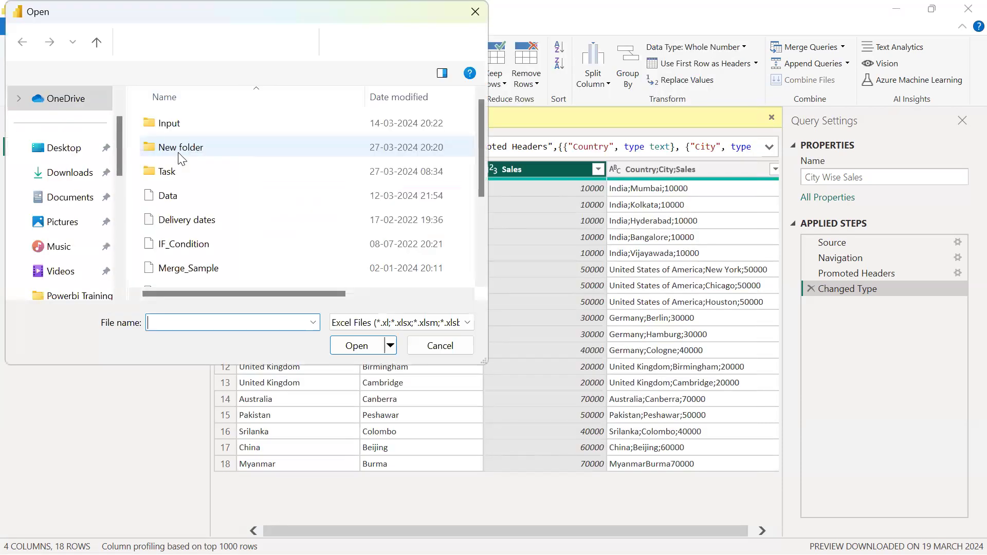
click(208, 269)
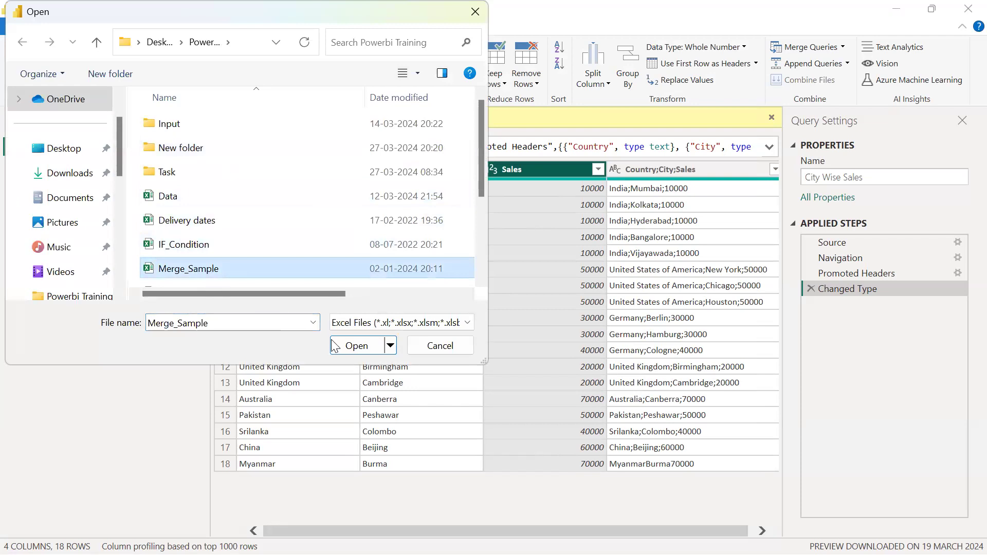
click(354, 346)
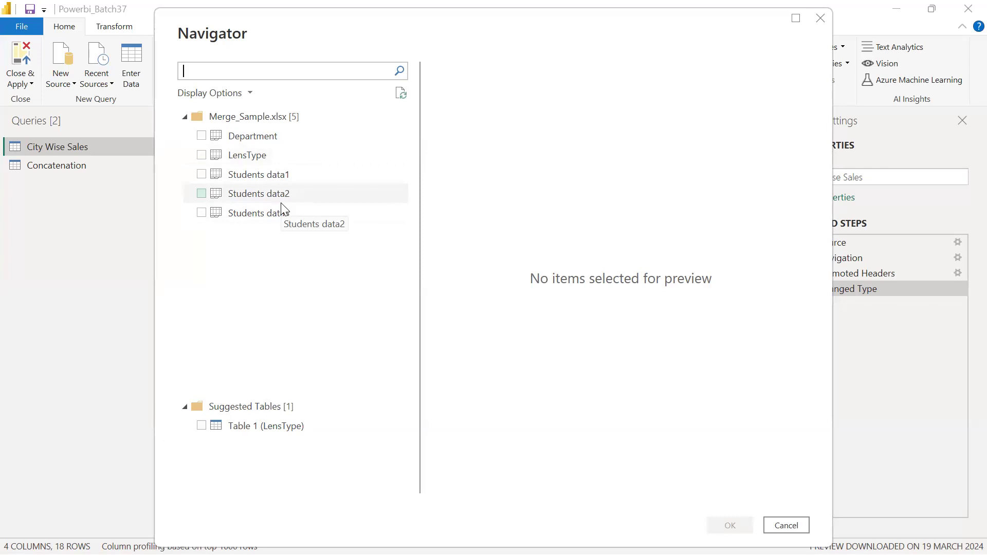
- Preview the Students data1, Students data2, Students data3, LensType and Department sheets of Merge_Sample.xlsx
click(278, 175)
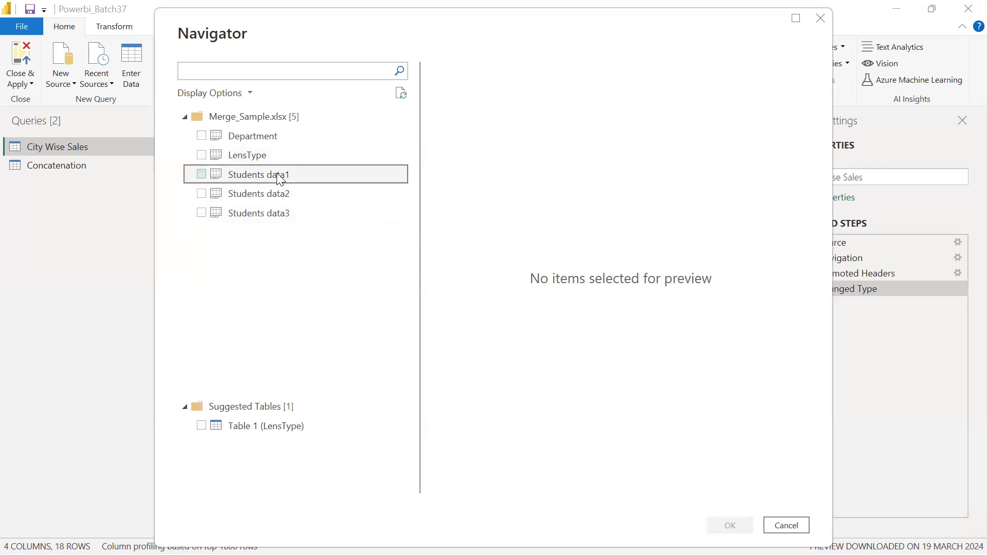
click(280, 194)
click(278, 212)
click(261, 155)
click(255, 139)
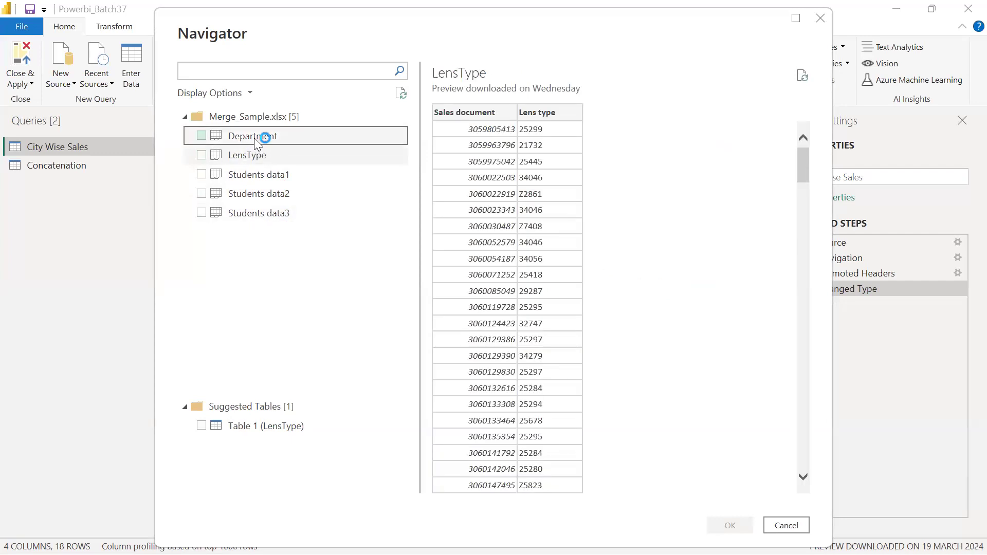
- Import the Department, LensType, Students data1, Students data2 and Students data3 sheets as queries
click(201, 135)
click(201, 157)
click(202, 175)
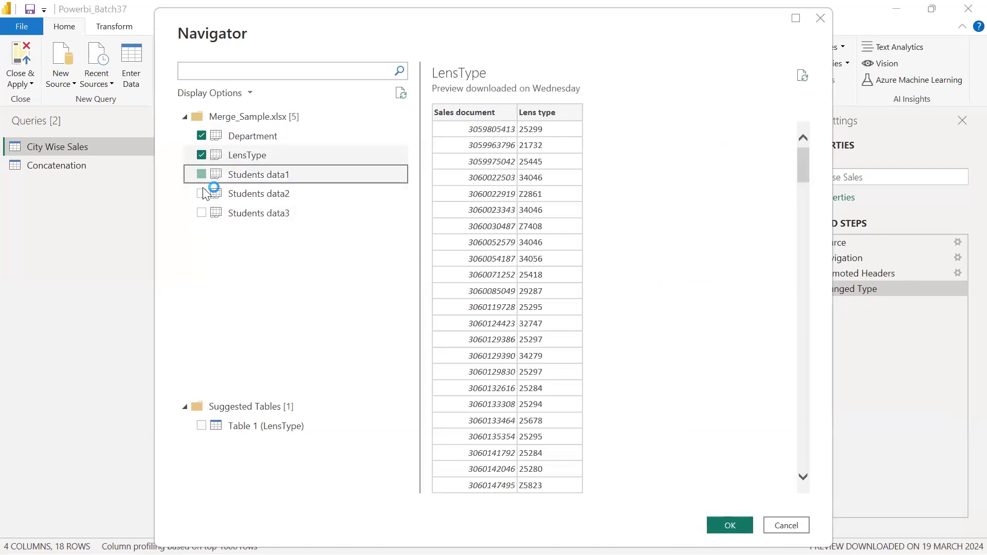
click(202, 194)
click(202, 213)
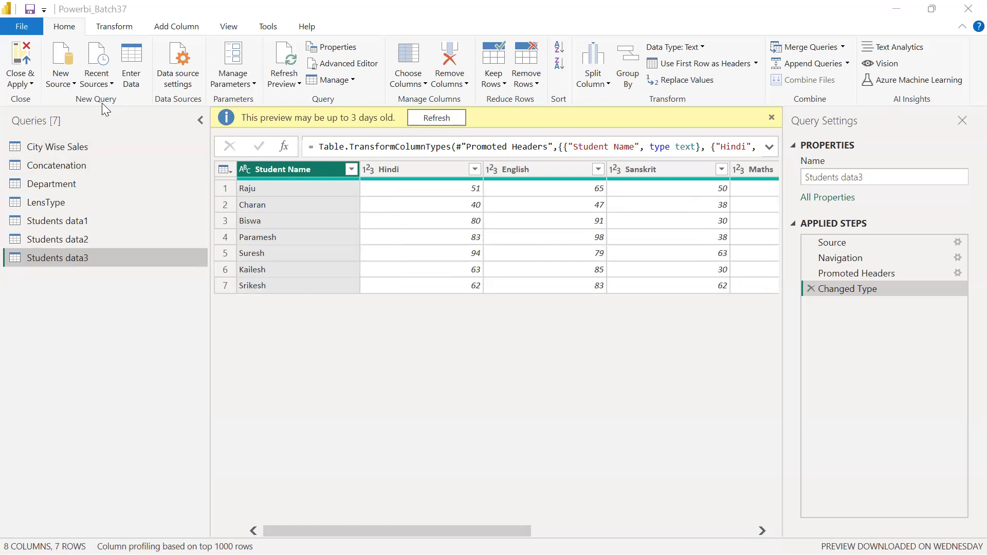
- Delete the Students data2 query from the list of queries
click(82, 239)
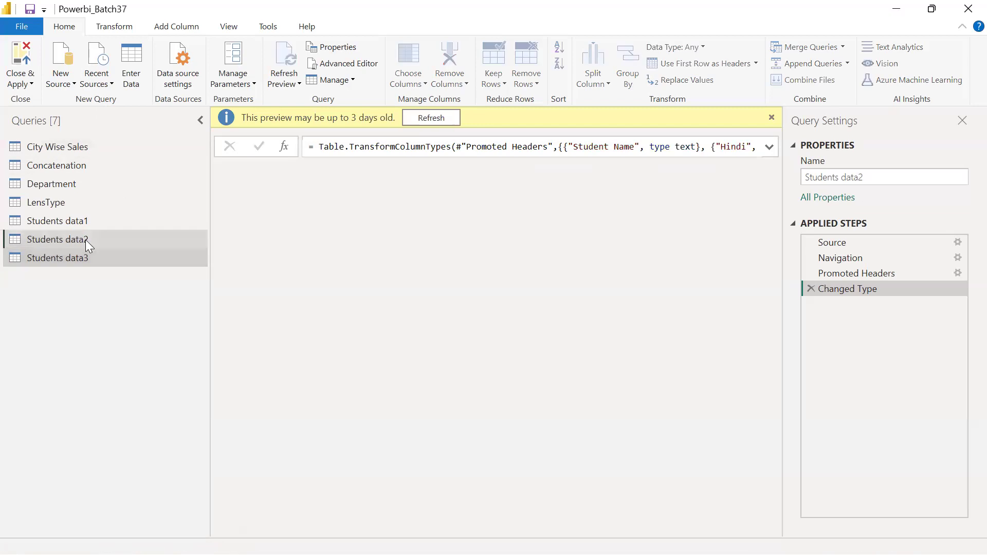
right_click(85, 238)
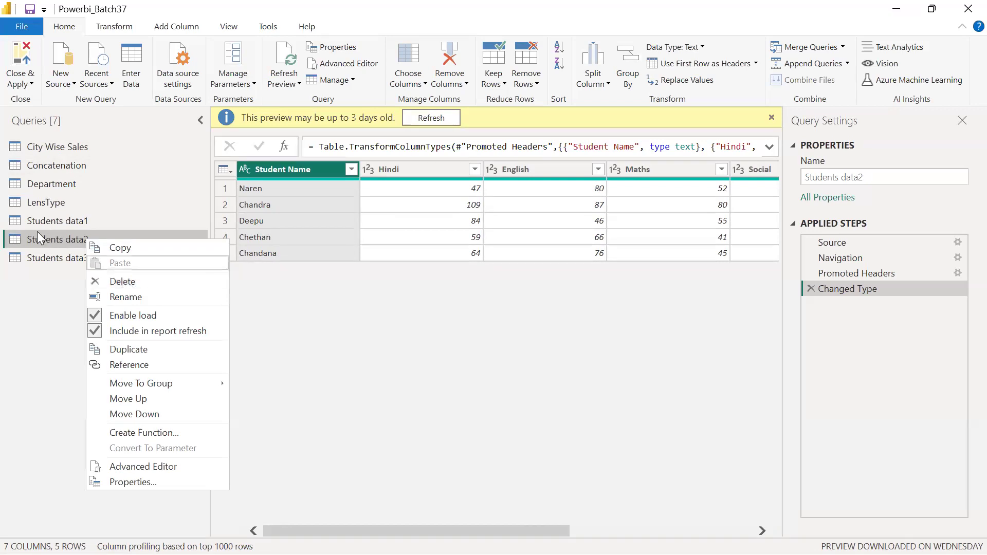
click(122, 282)
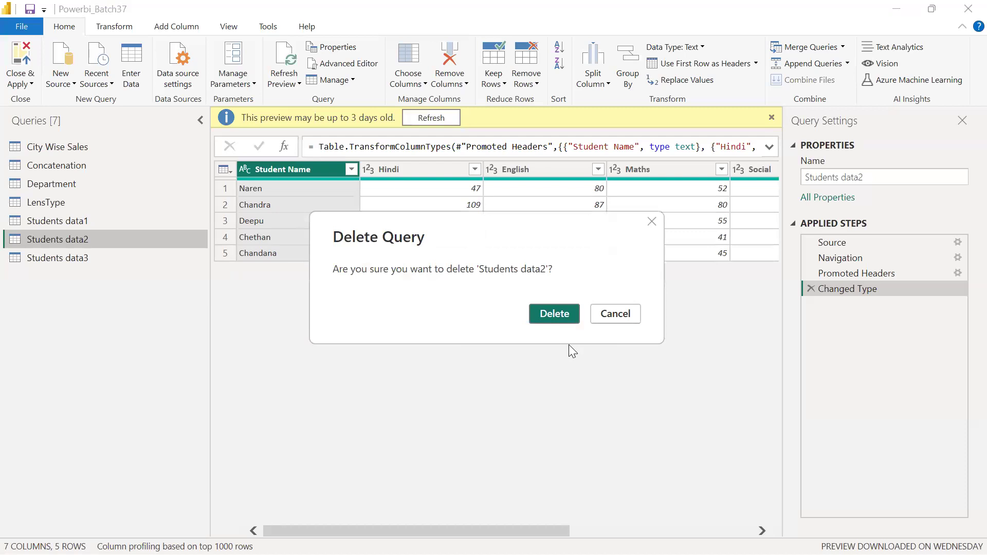
click(560, 317)
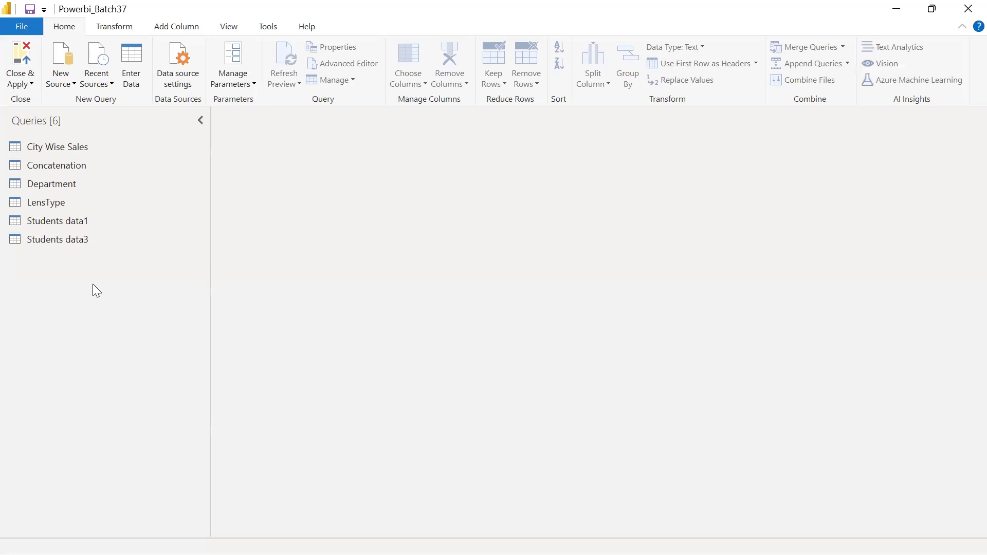
- Import the Students data2 sheet again from the recently used Merge_Sample.xlsx source
click(110, 85)
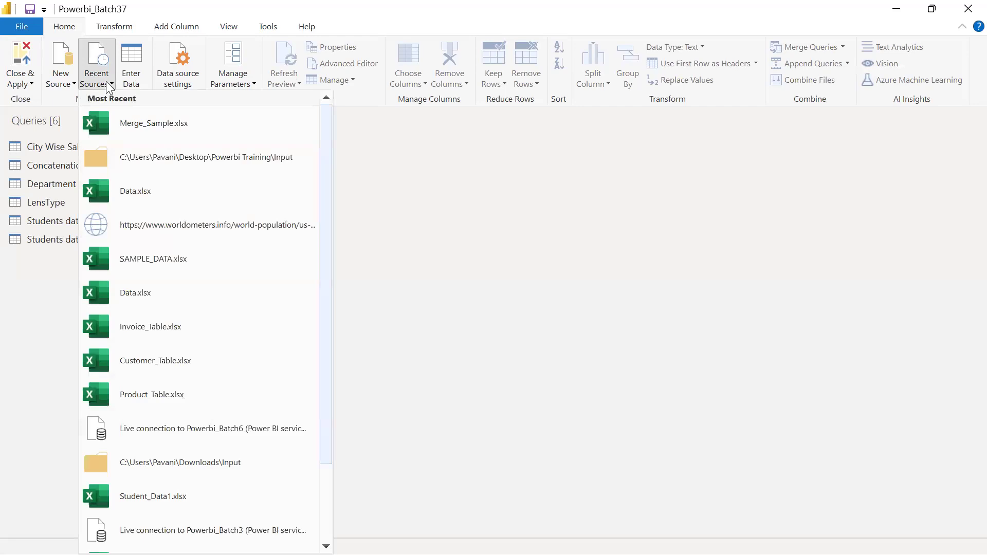
click(171, 131)
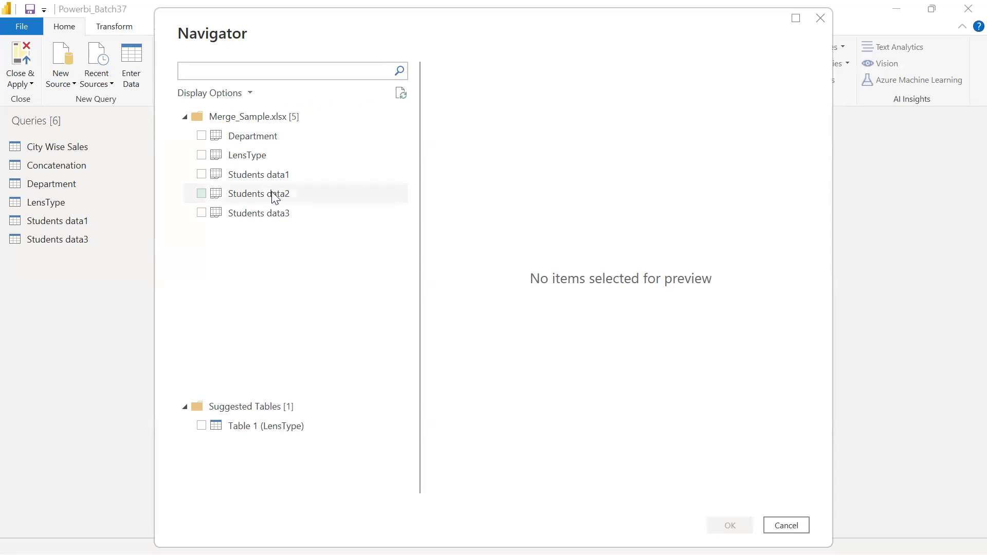
click(201, 193)
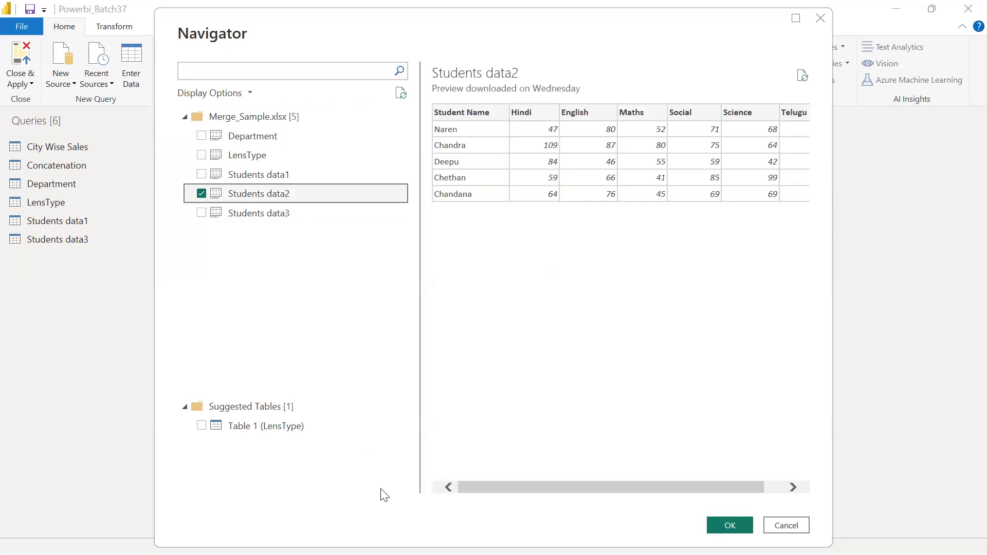
key(Return)
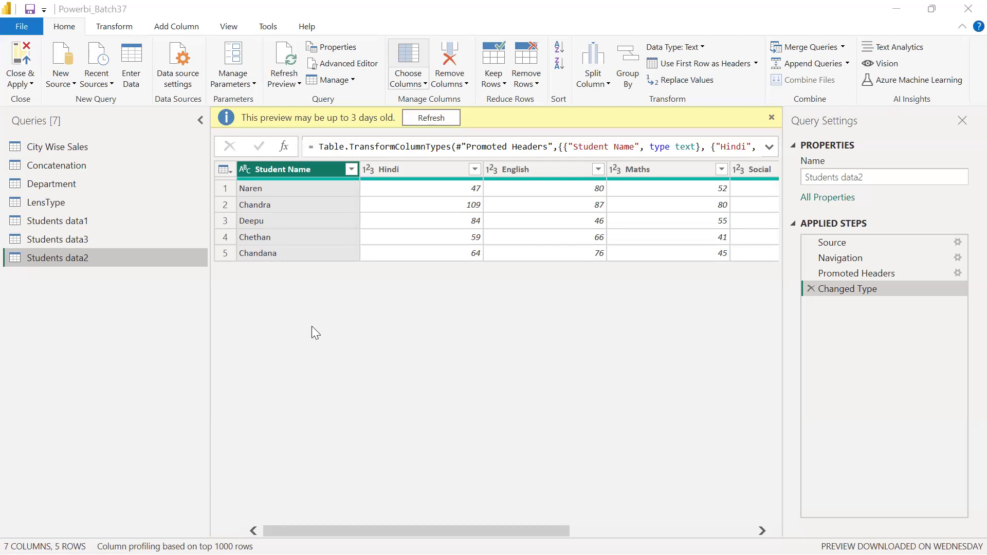
- Start creating a manually entered table and add columns until it has seven, Column1 to Column7
click(132, 52)
click(133, 59)
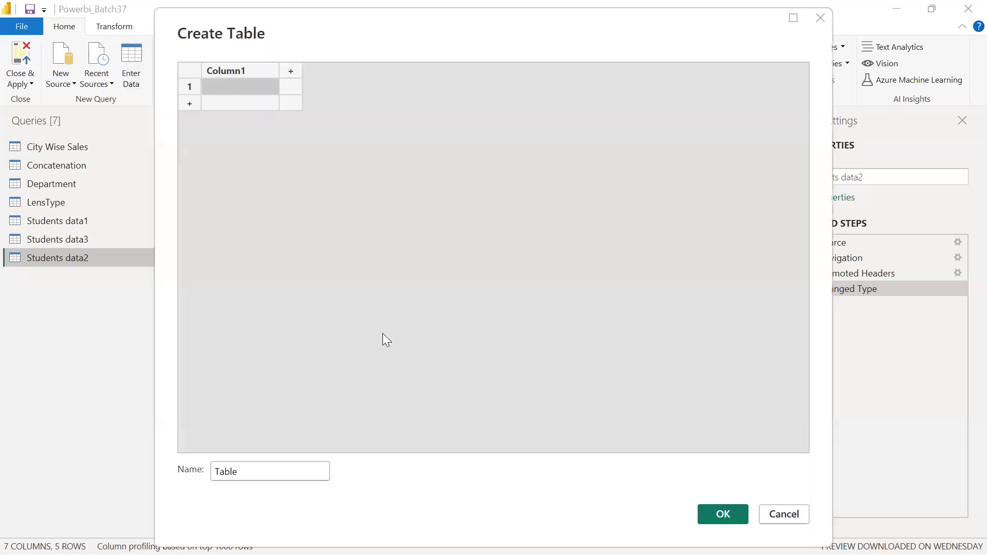
click(291, 71)
click(368, 73)
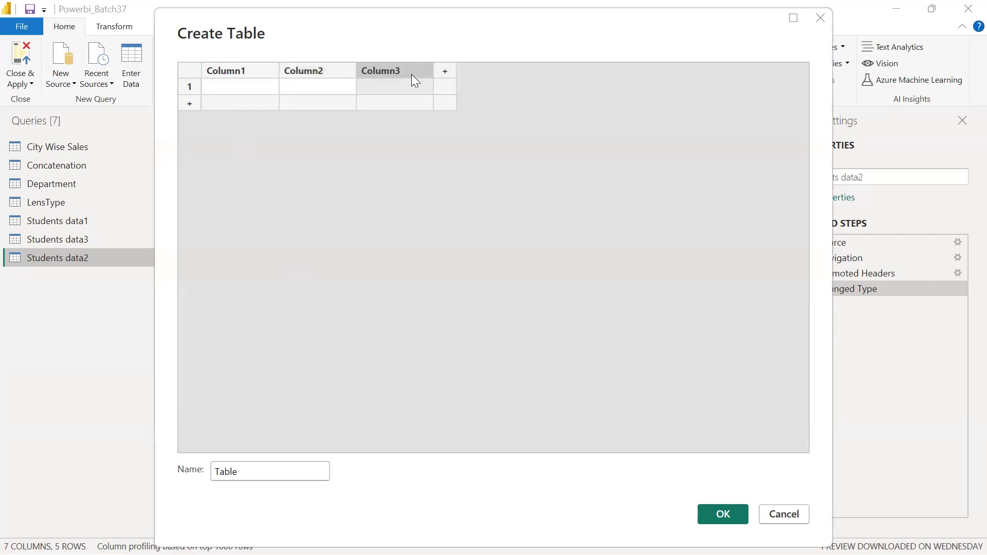
click(445, 73)
click(522, 72)
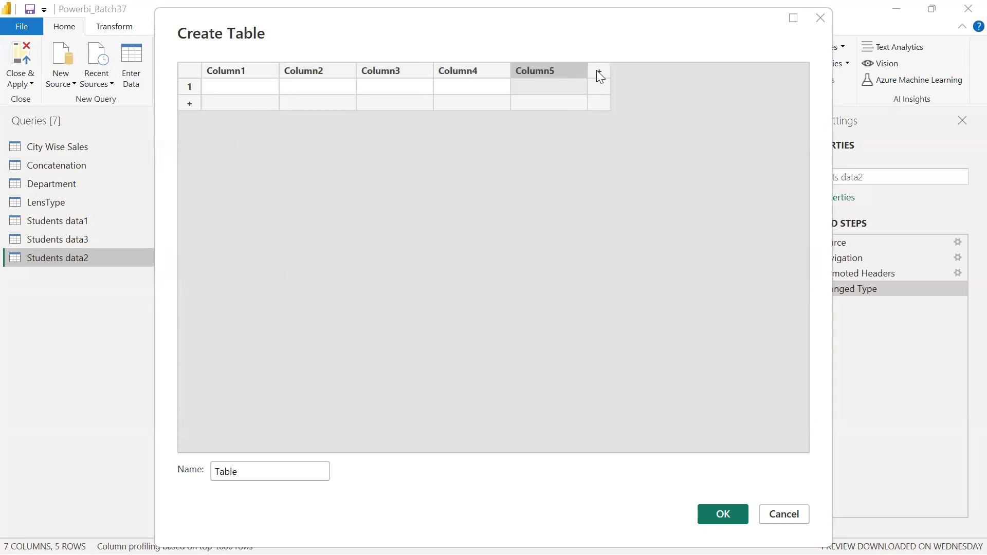
click(597, 72)
click(676, 72)
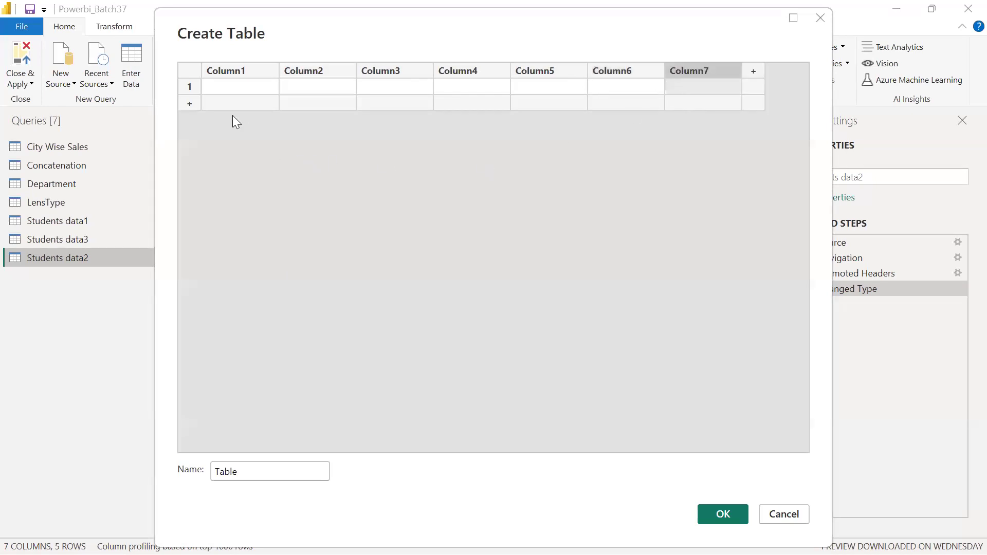
- Add empty rows to the new table until it has ten rows
click(189, 105)
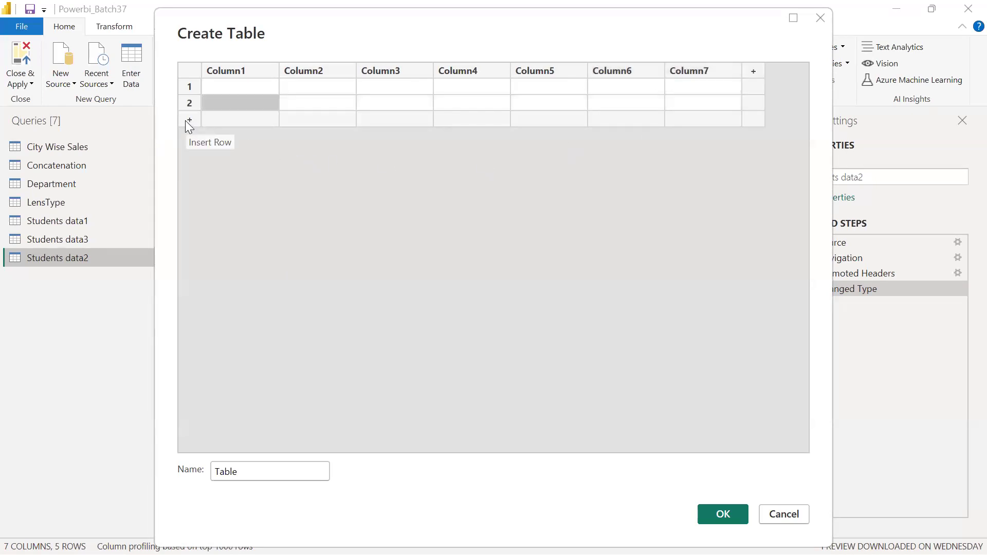
click(189, 120)
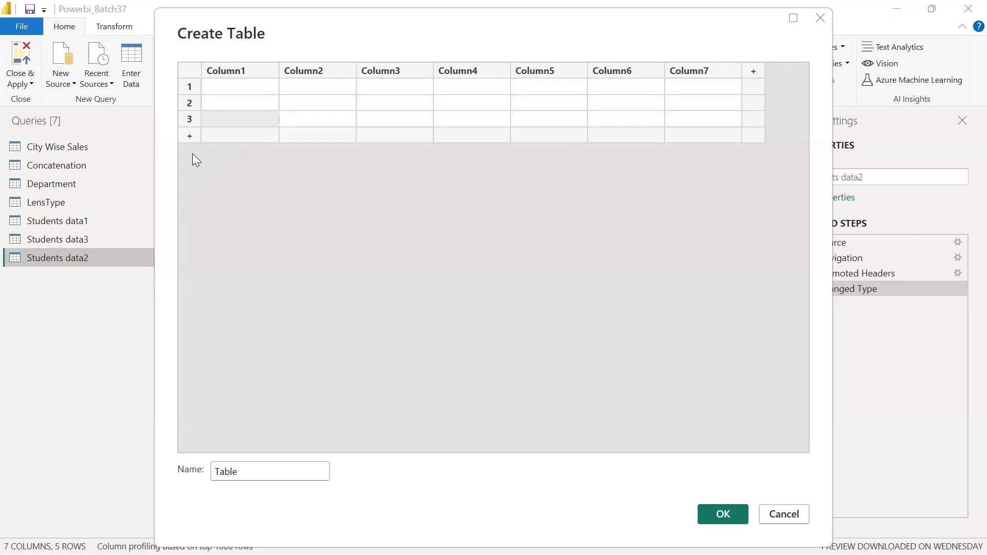
click(188, 137)
click(189, 153)
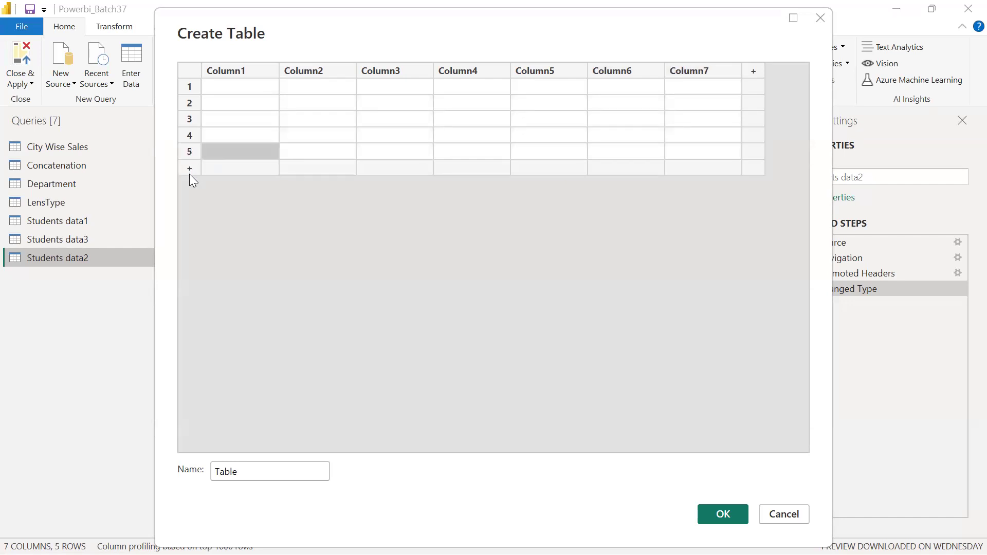
click(189, 168)
click(189, 184)
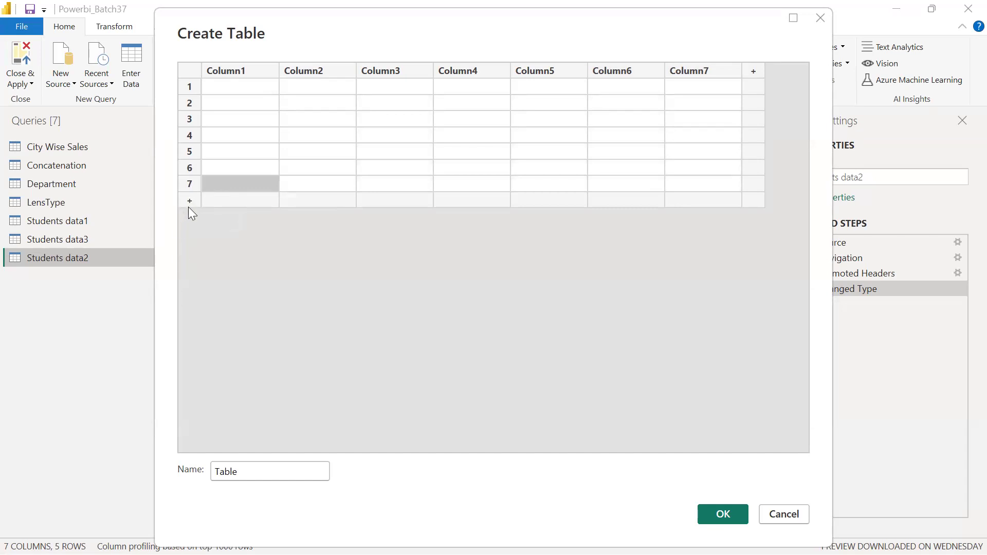
click(189, 201)
click(188, 218)
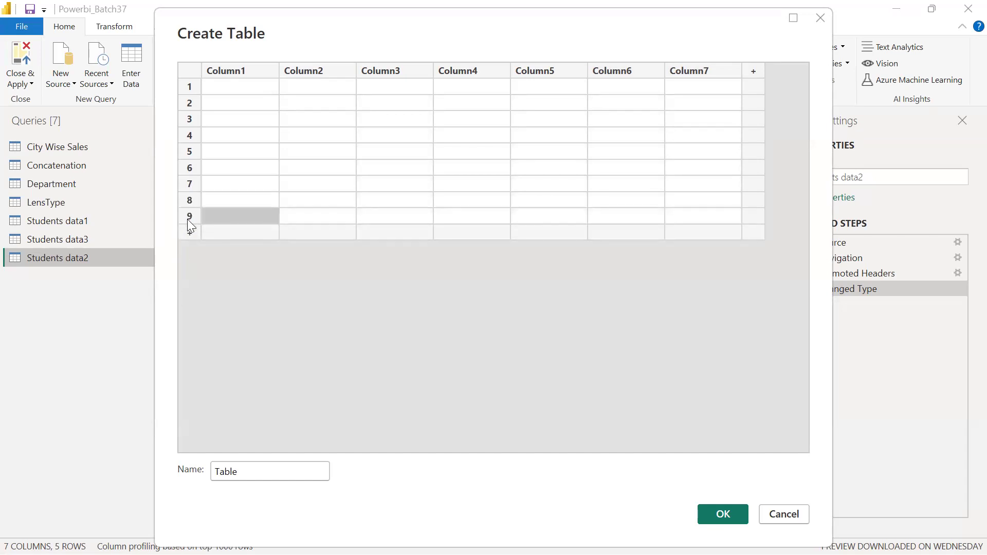
click(188, 232)
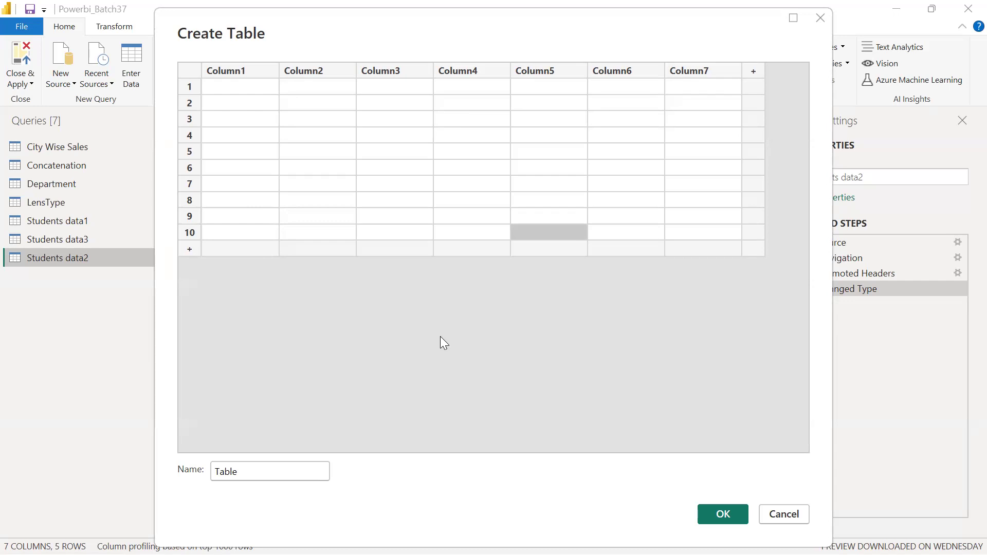
click(229, 87)
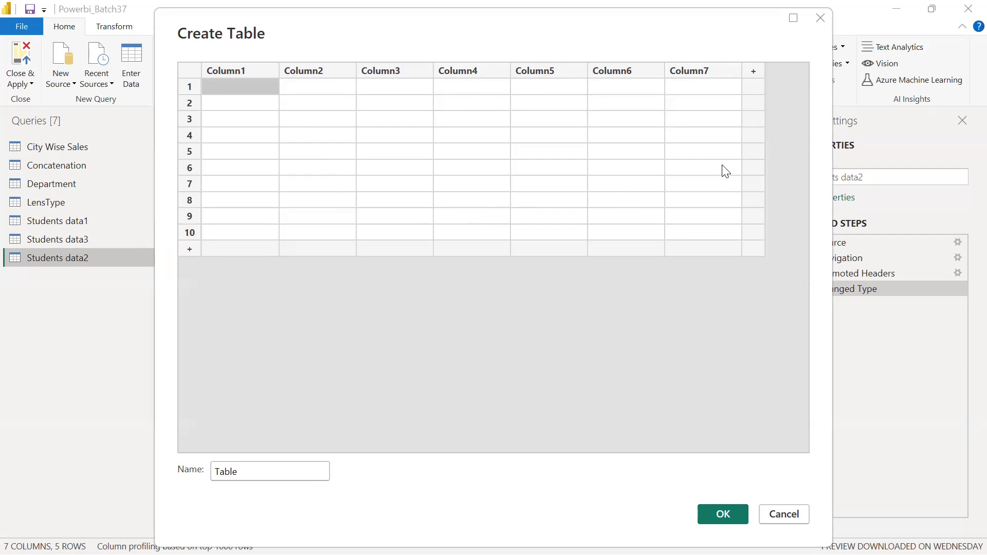
click(388, 72)
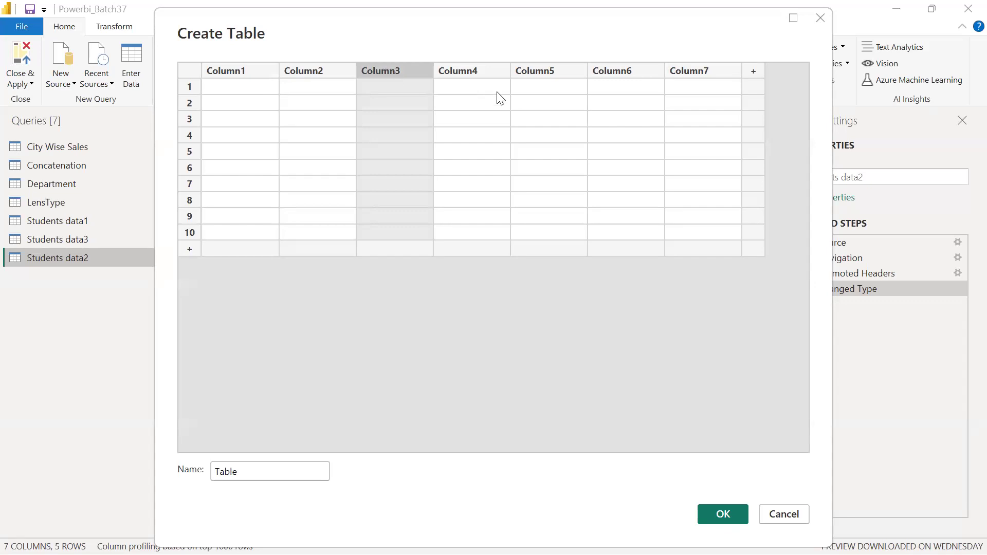
- Delete Column3, Column5 and Column7 together from the new table
click(547, 72)
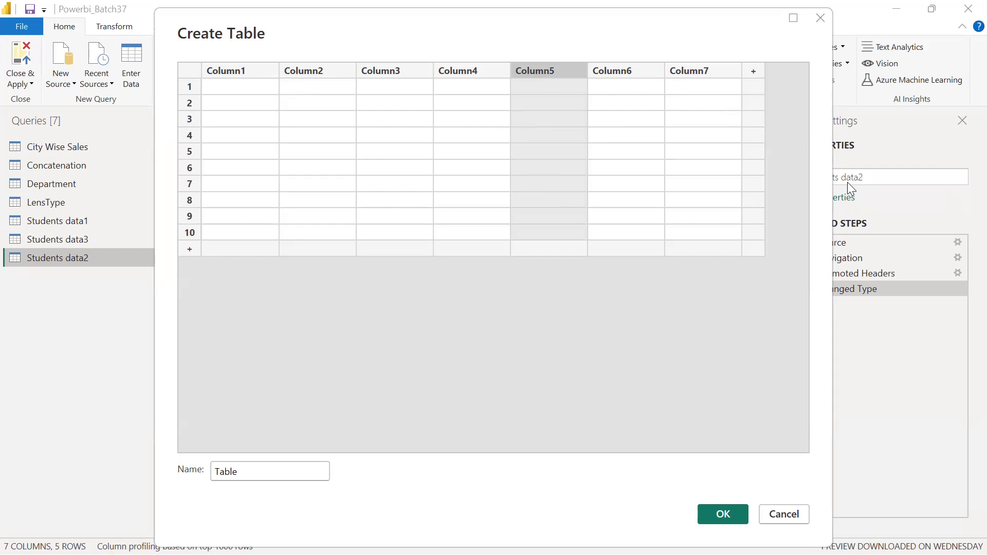
click(389, 69)
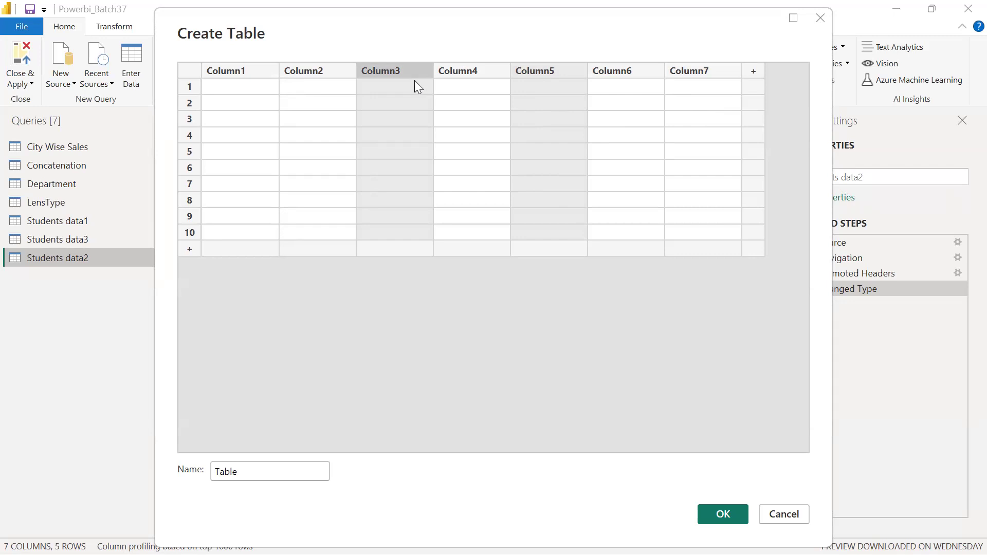
click(706, 73)
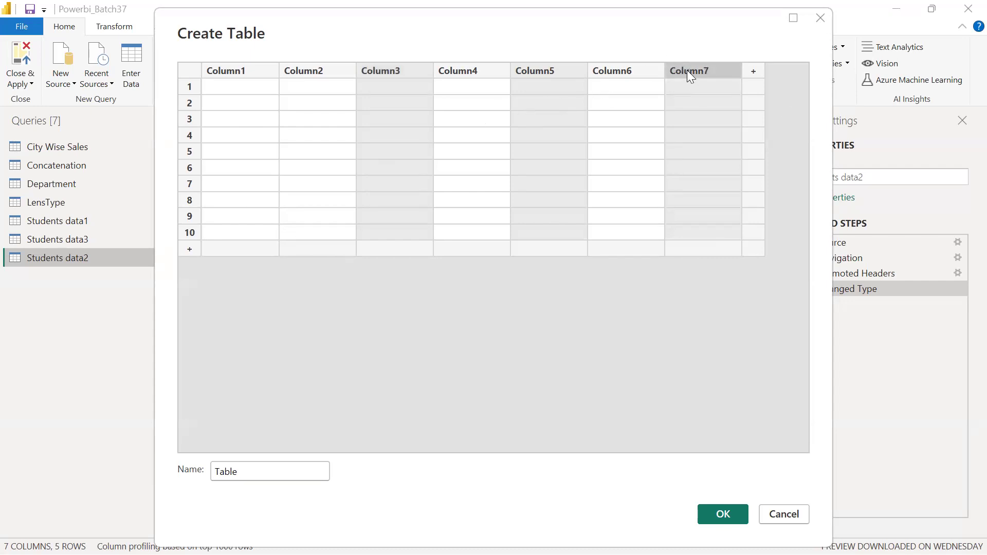
right_click(689, 73)
click(724, 132)
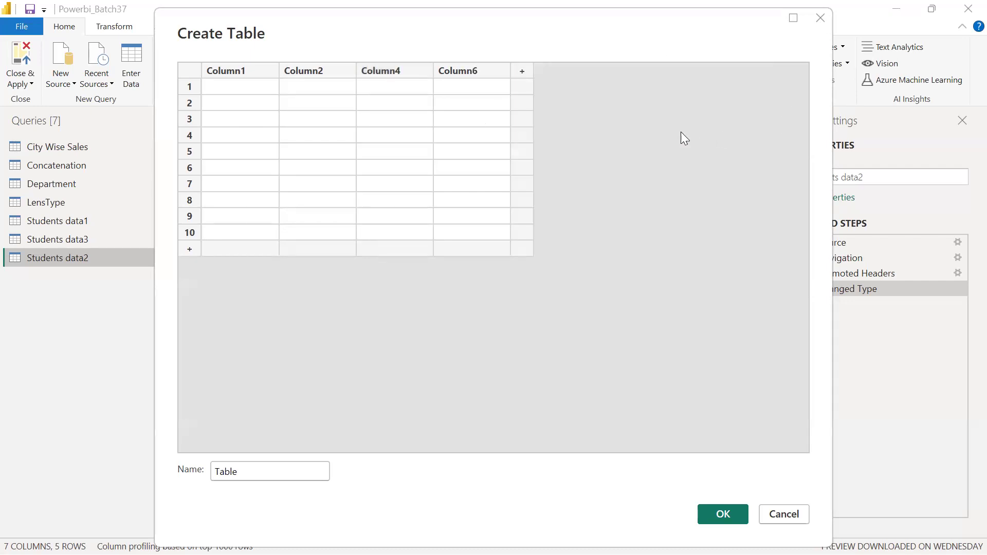
- Add three empty columns after Column6
click(520, 72)
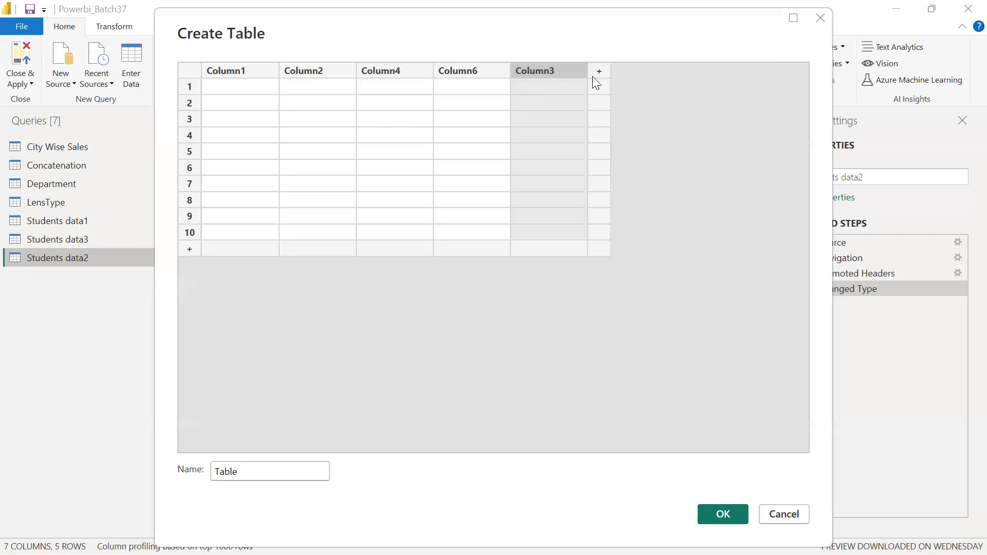
click(598, 73)
click(676, 72)
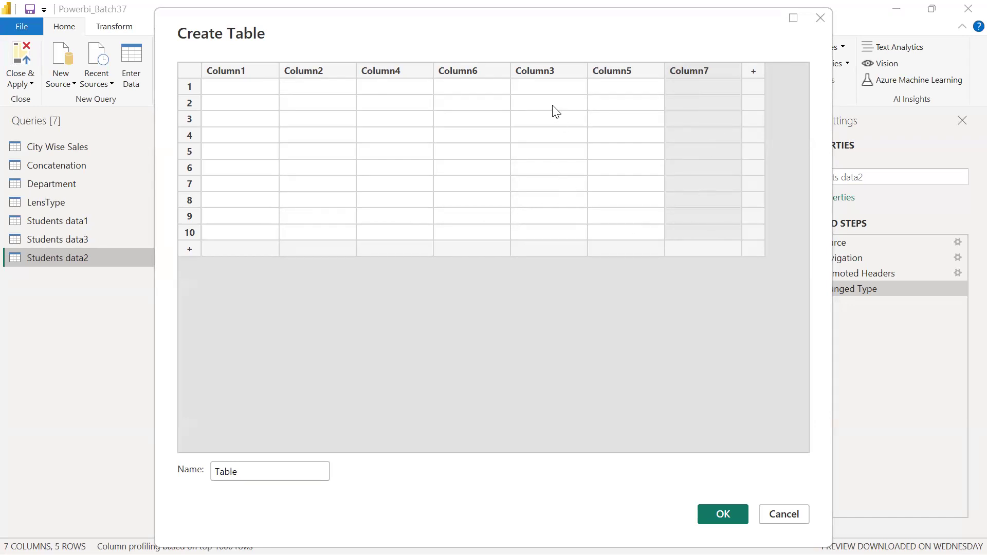
- Delete all columns from Column2 through Column7 at once, keeping only Column1
shift+click(317, 72)
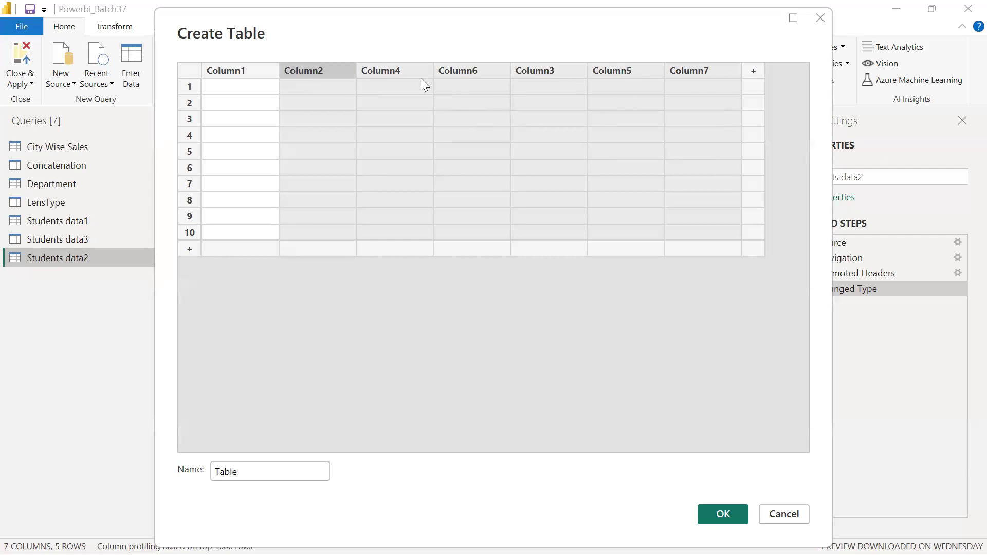
right_click(315, 74)
click(353, 130)
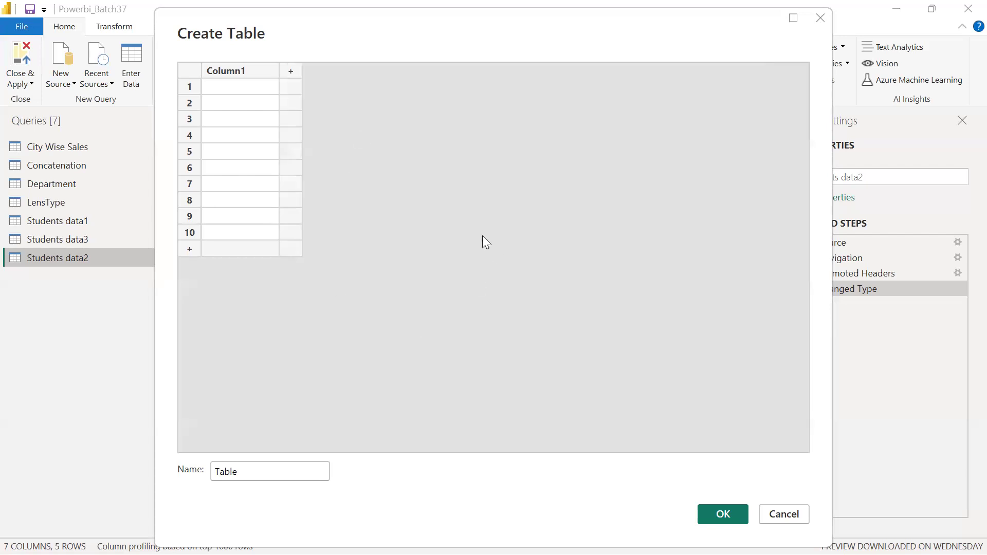
- Name the table Table Names and rename its remaining column to Names
click(258, 476)
text(Names)
double_click(245, 71)
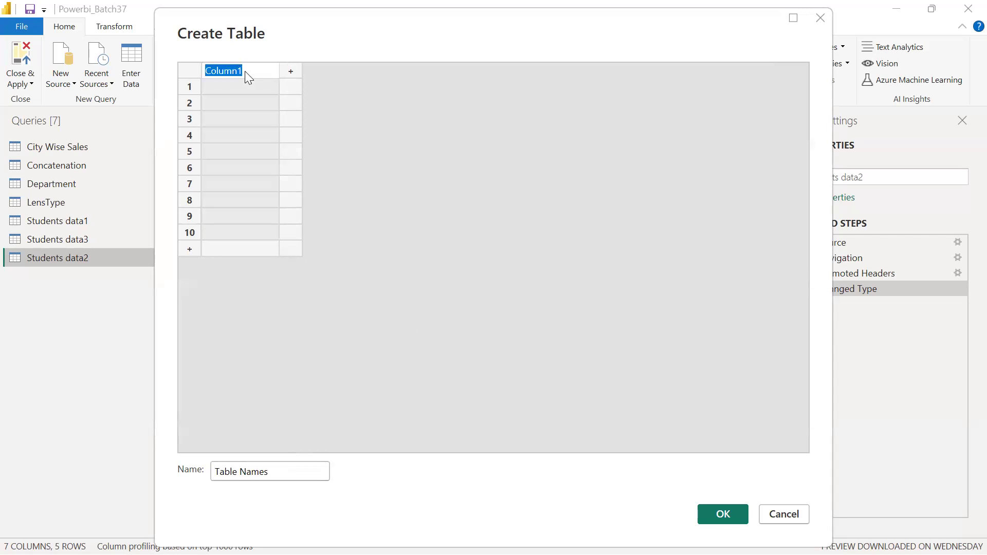
text(Na)
click(234, 88)
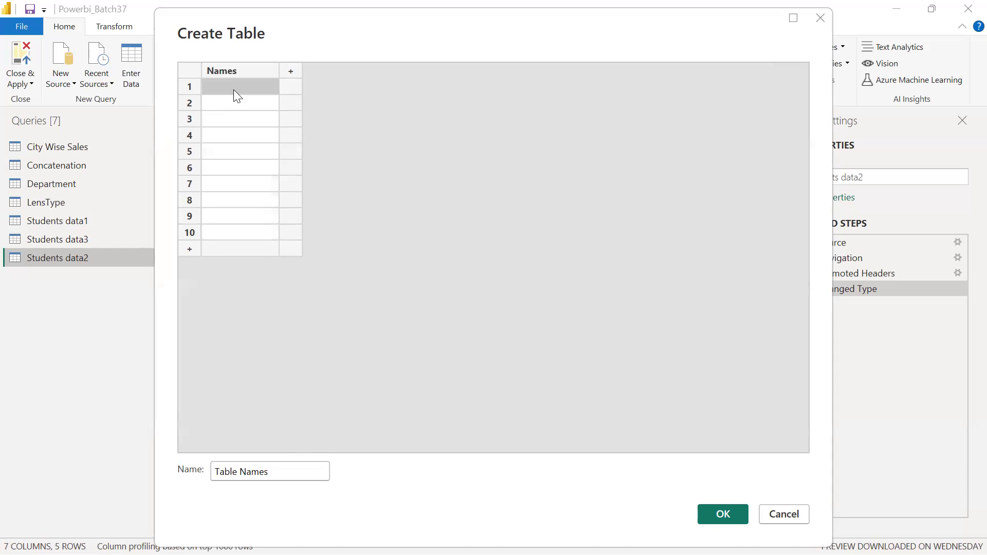
- Enter four people's first names in rows 1 to 4 of the Names column
click(237, 96)
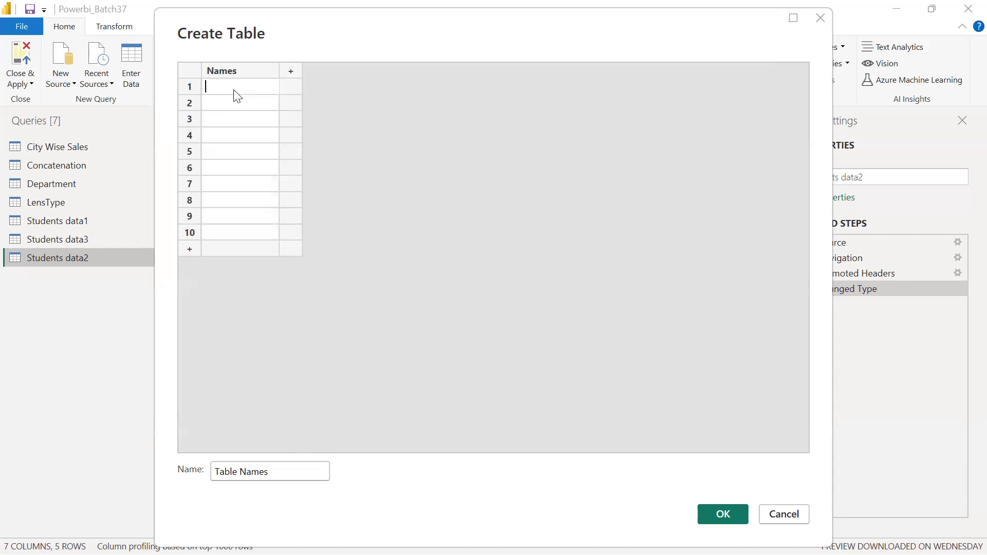
text(Sravan)
key(Return)
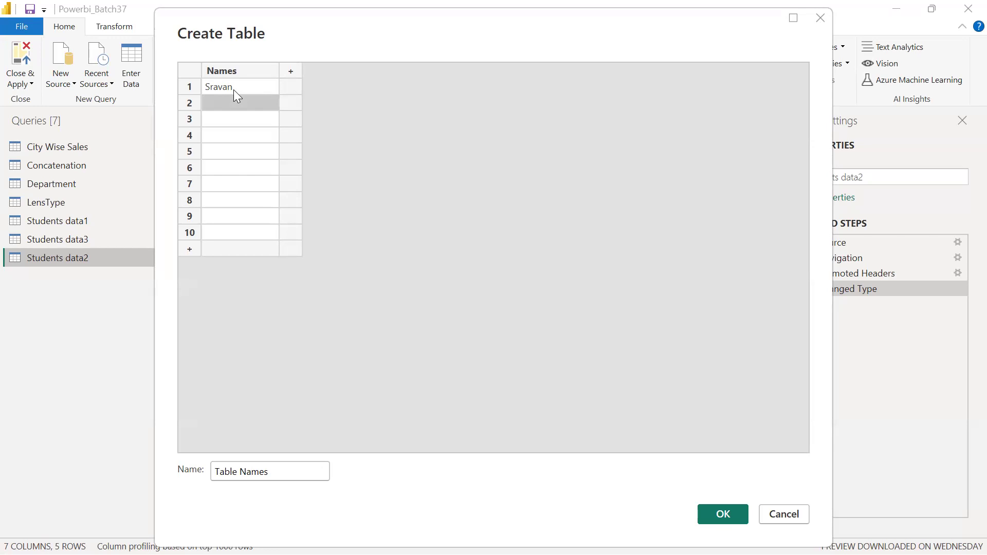
text(Sairam)
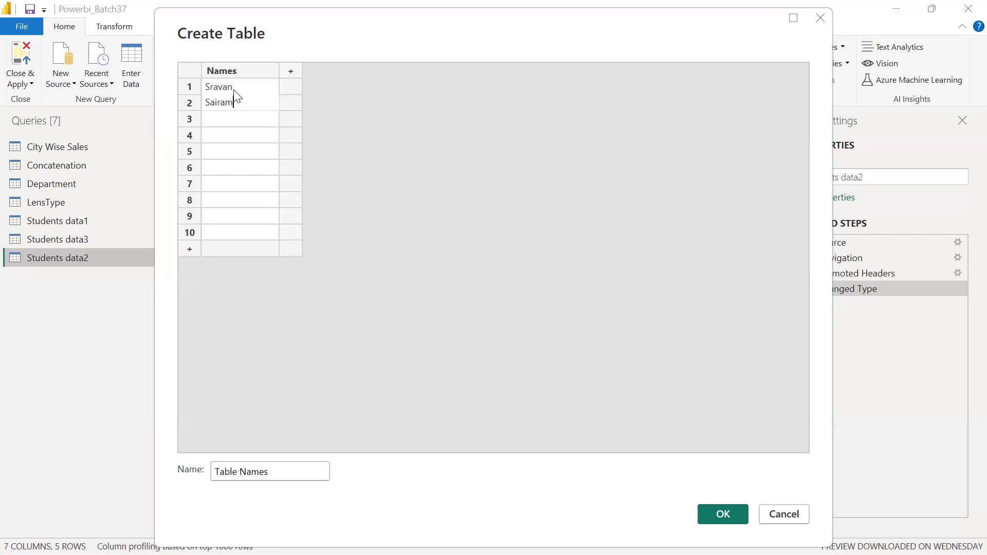
key(Return)
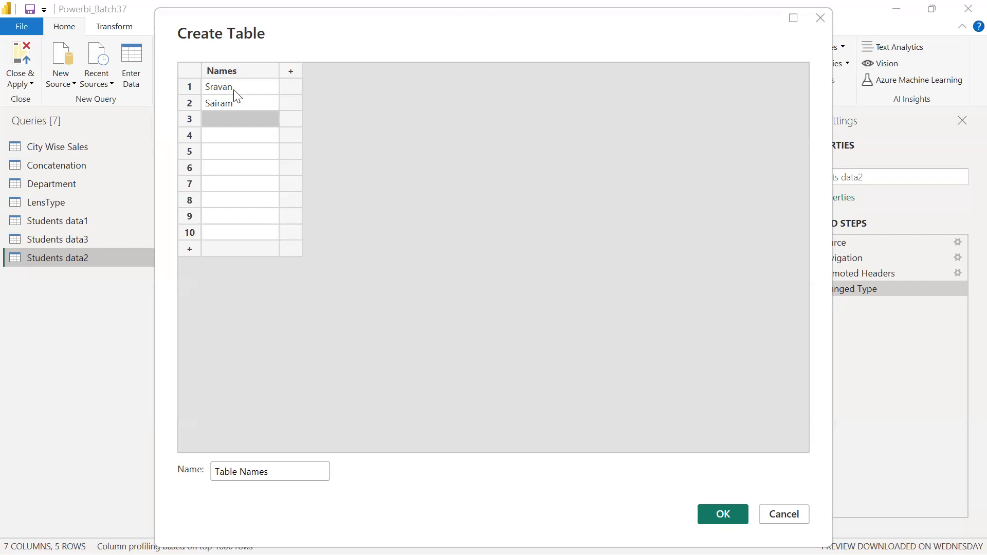
text(Padma)
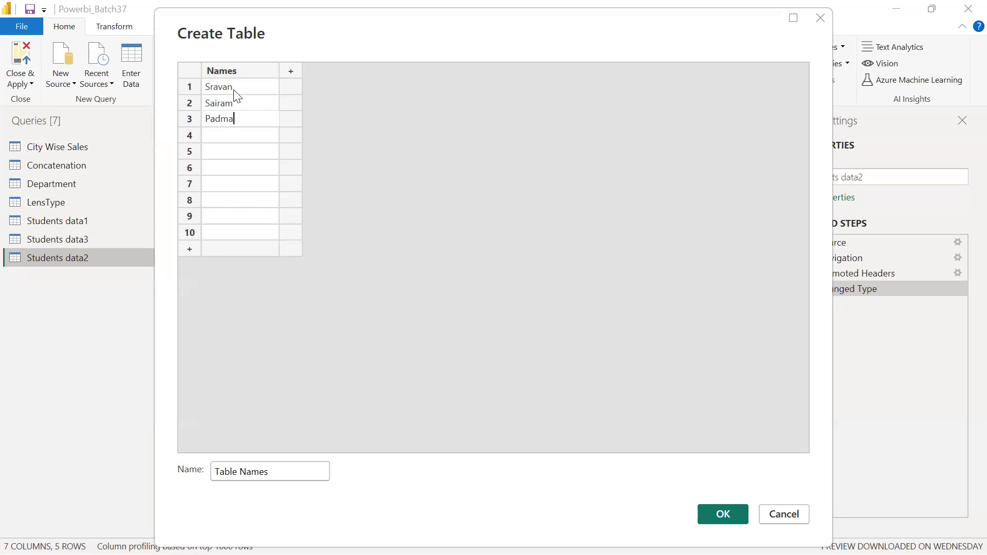
key(Return)
text(Hanimi)
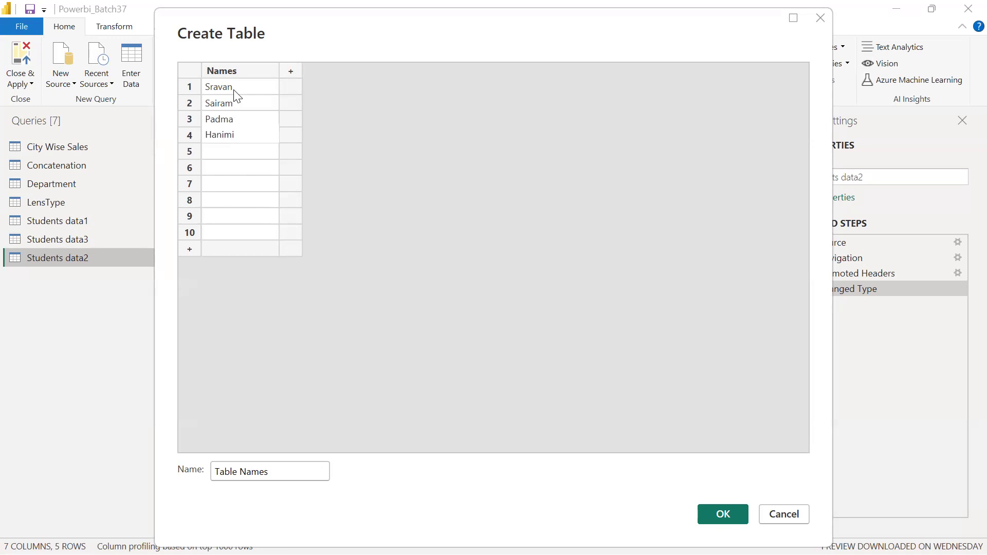
key(Return)
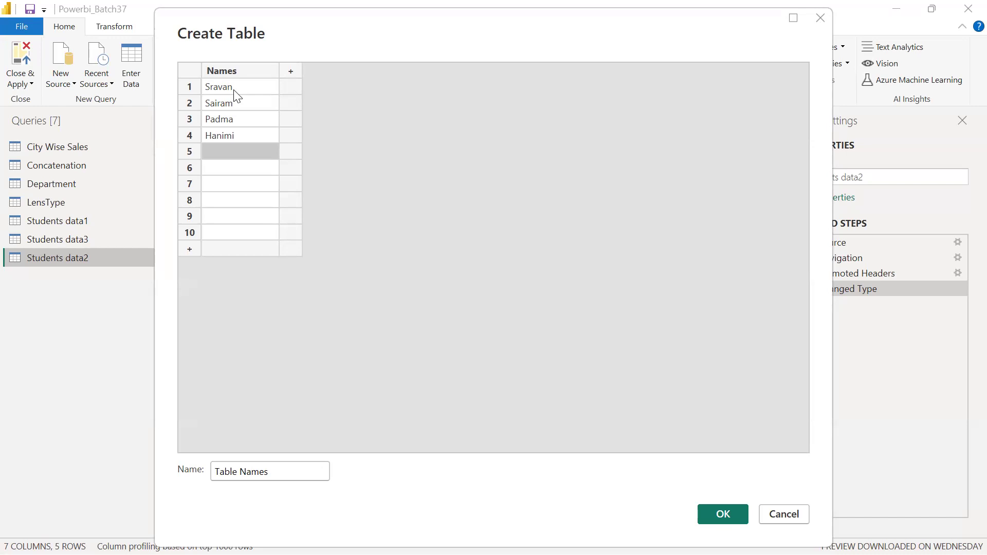
- Enter four more people's first names in rows 5 to 8 of the Names column
text(S)
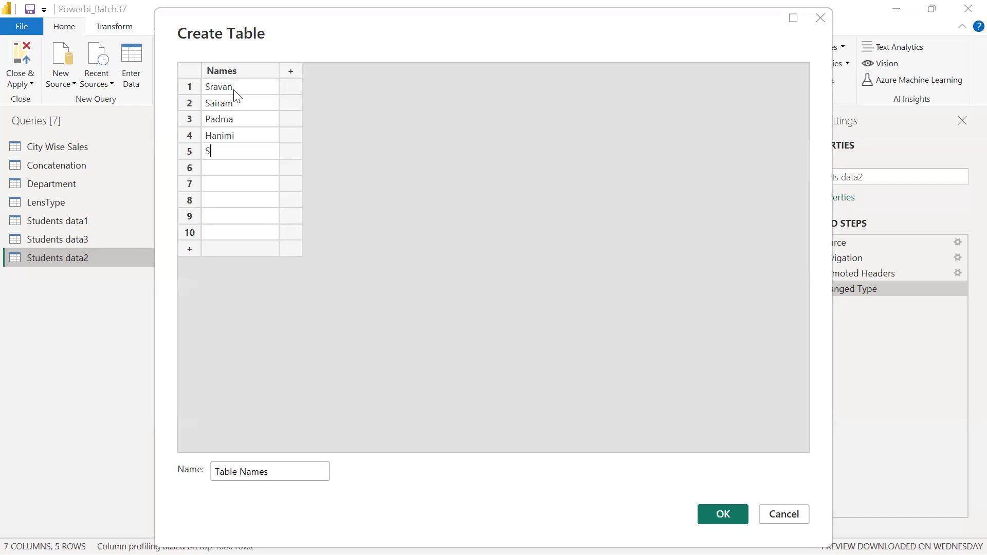
text(ravan)
key(Return)
text(Na)
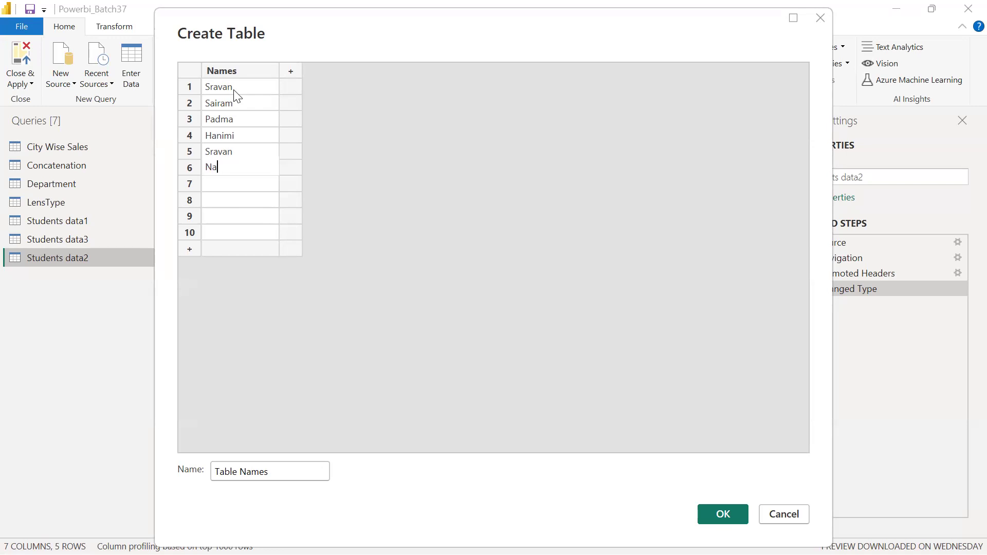
text(garaj)
key(Return)
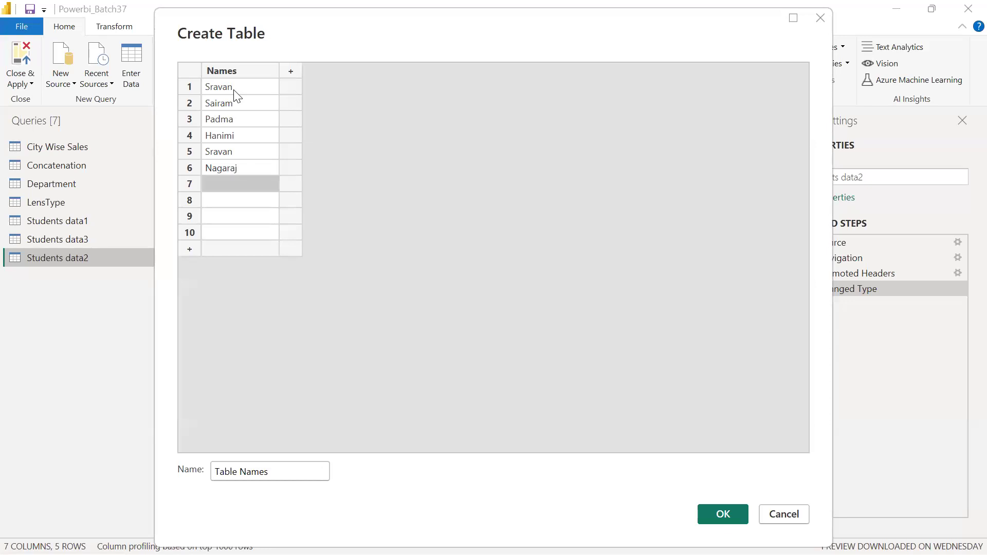
text(Pratap)
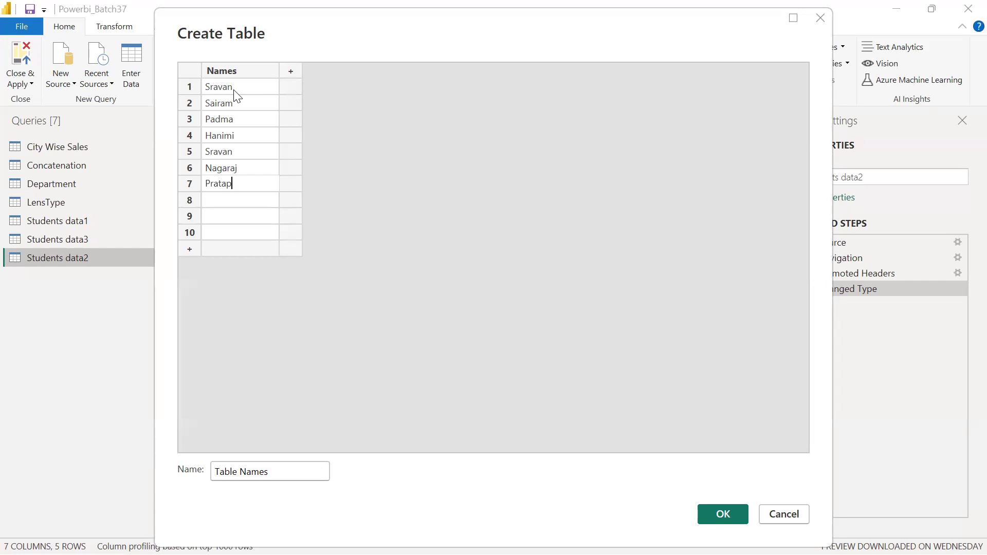
key(Return)
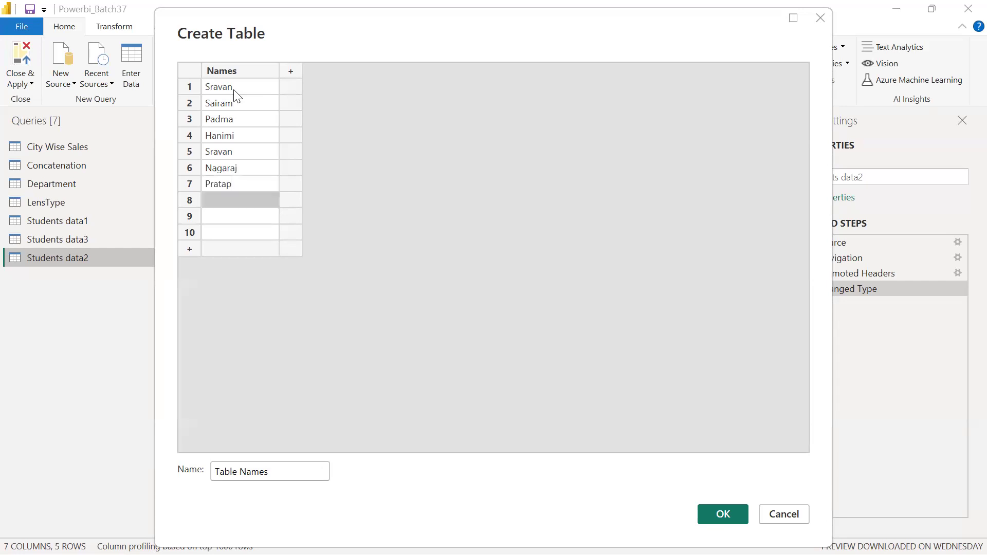
text(Sandhya)
key(Return)
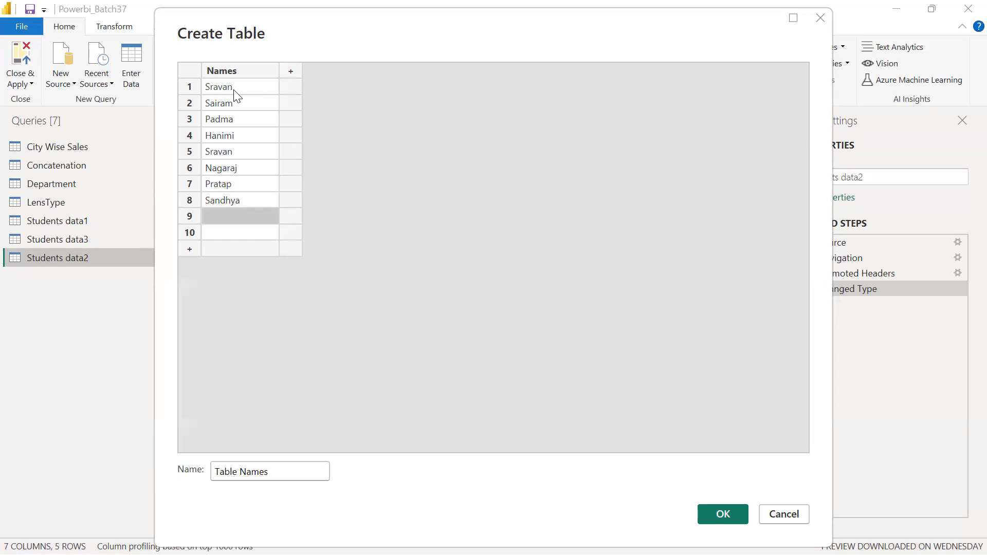
- Delete the empty rows 9 and 10 and create the Table Names query
click(184, 236)
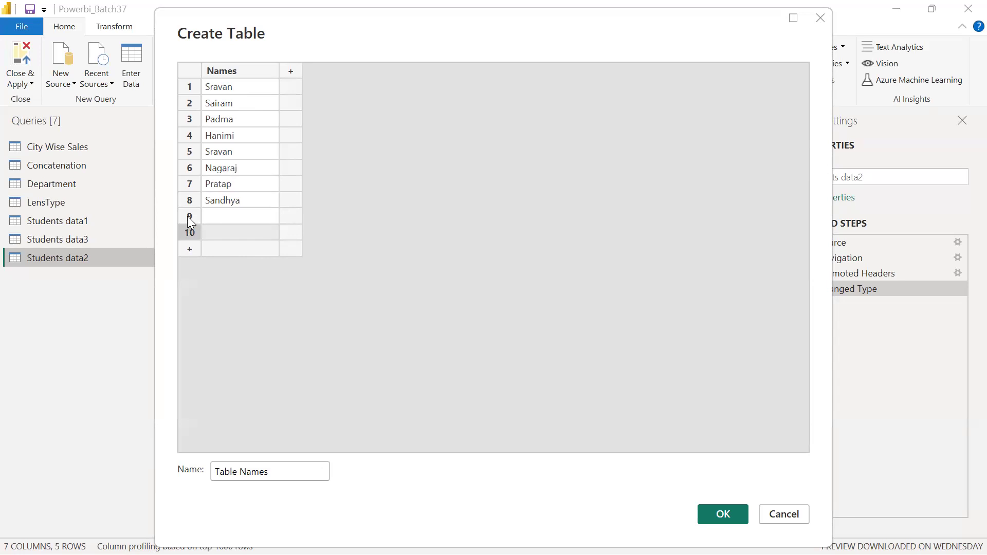
right_click(187, 216)
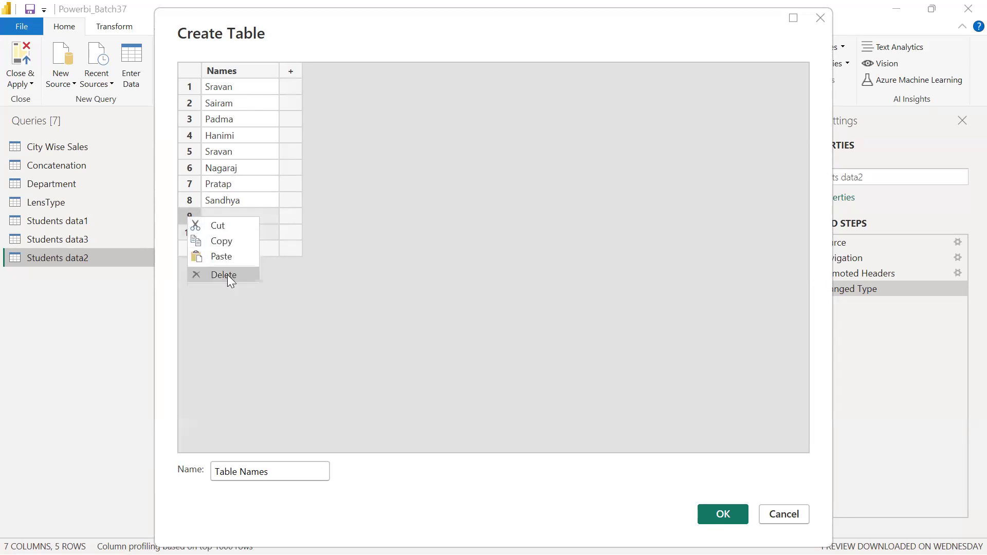
click(227, 274)
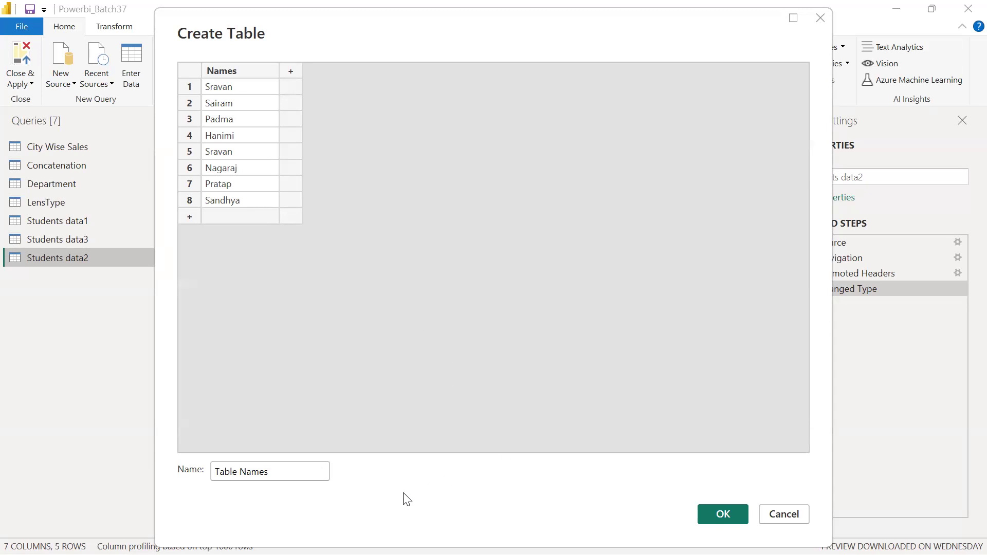
click(718, 514)
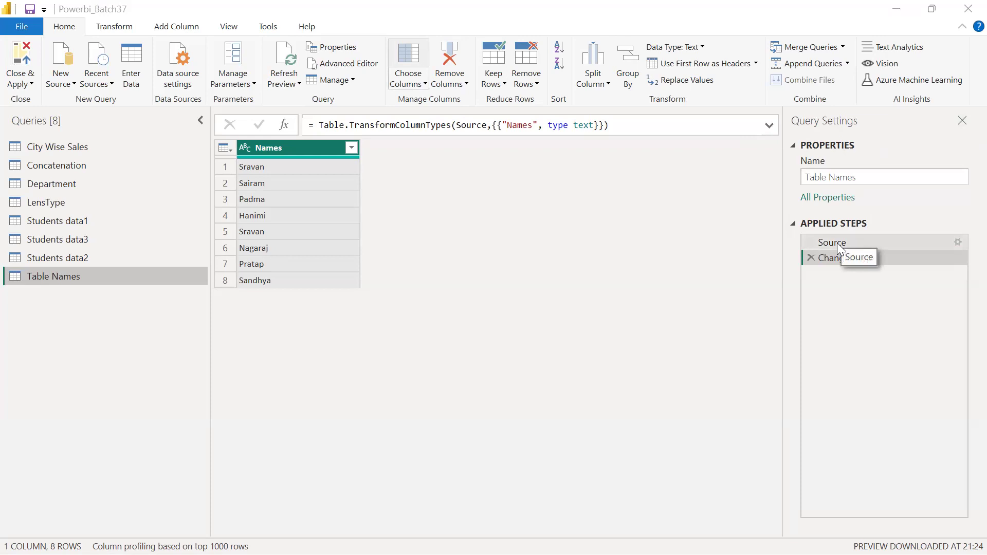
- Reopen the Source step's settings of Table Names and add people's first names in new rows 9 and 10
click(958, 242)
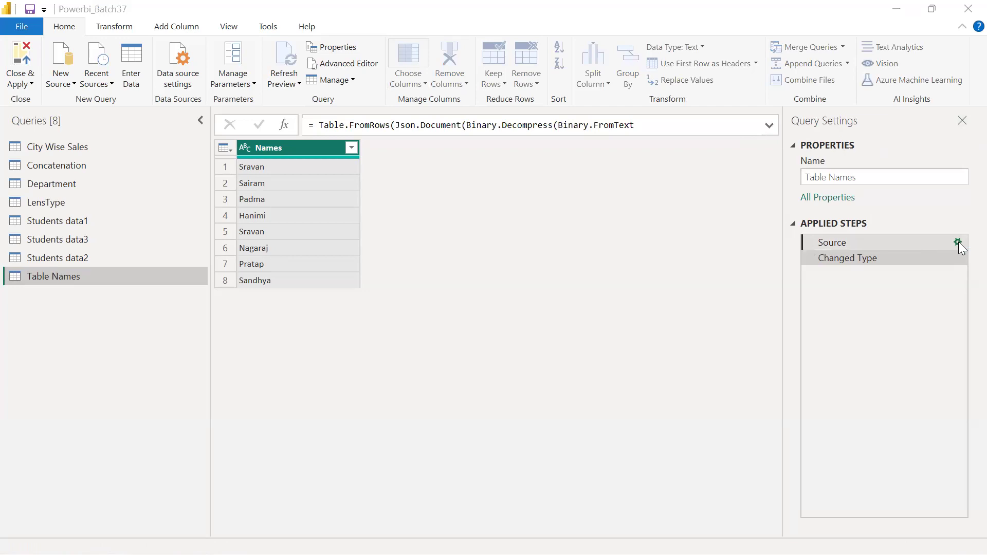
click(958, 242)
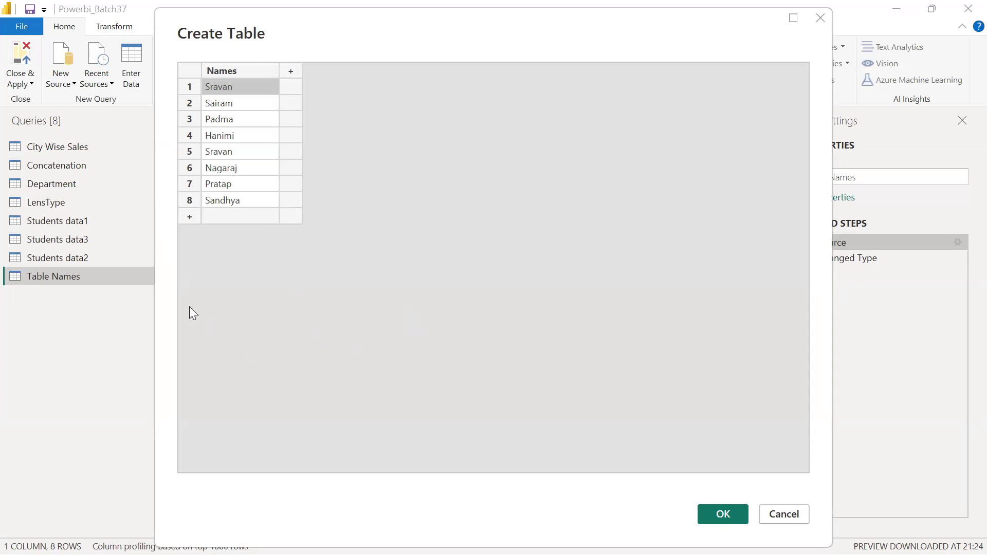
click(189, 217)
click(247, 218)
text(Narendra)
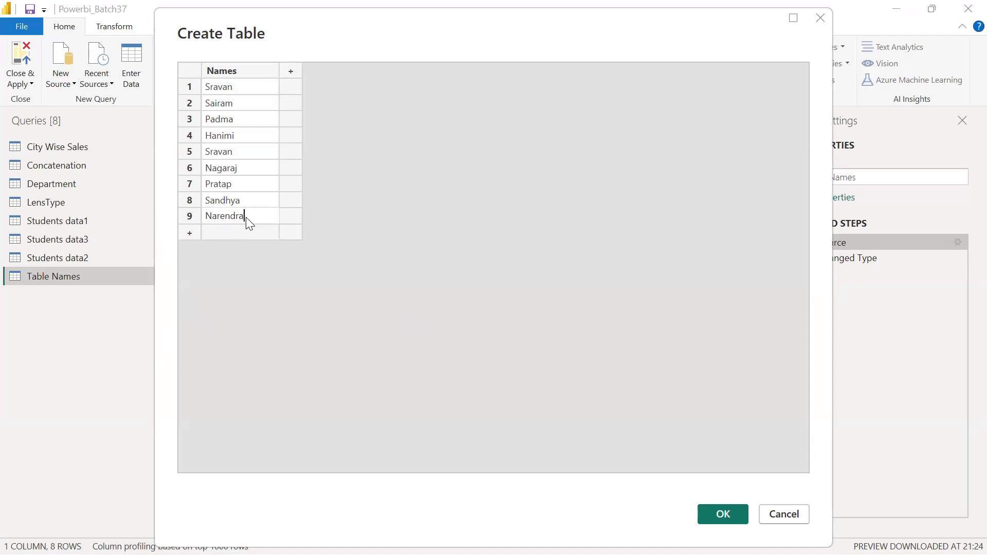
click(250, 305)
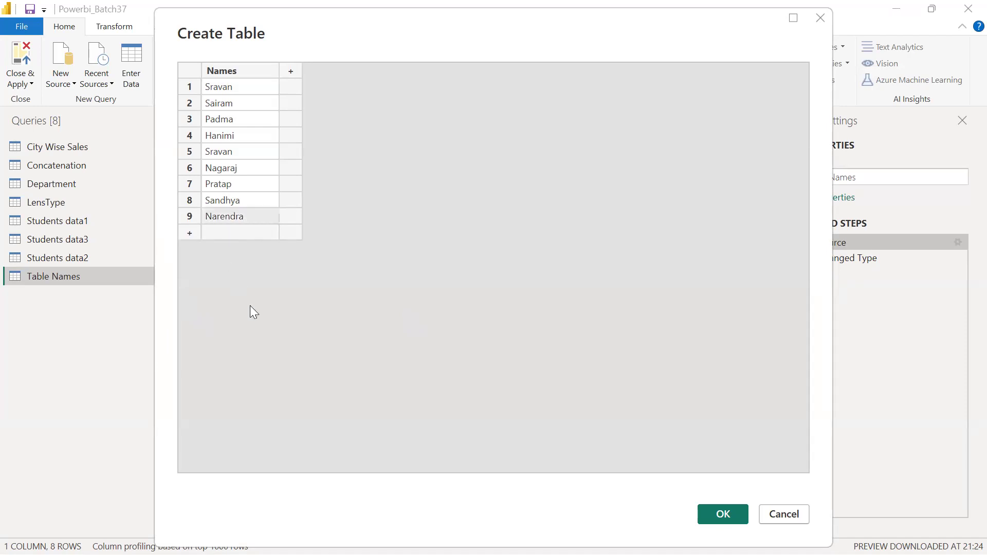
click(190, 232)
click(240, 232)
text(Srivani)
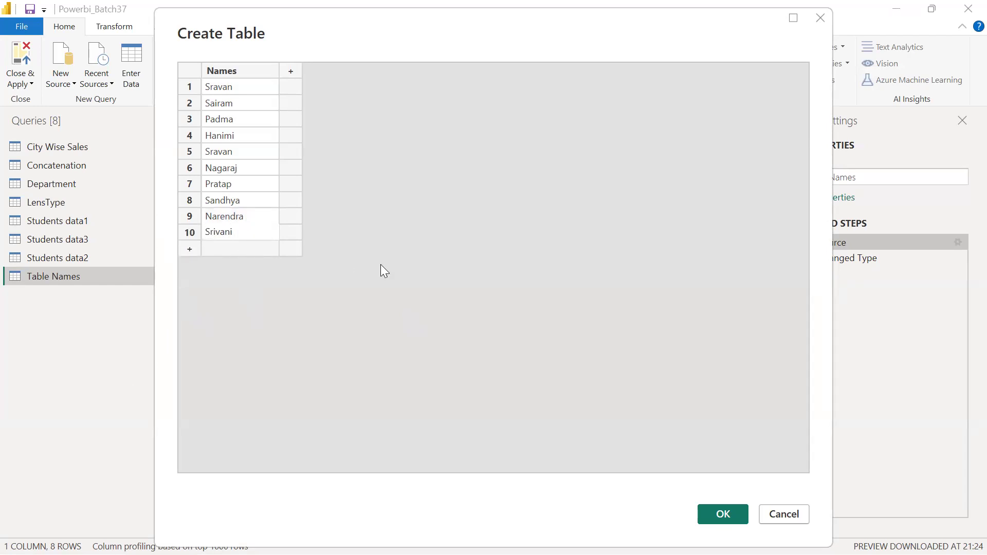
- Apply the edits to the manually entered table and select its Changed Type step
click(458, 285)
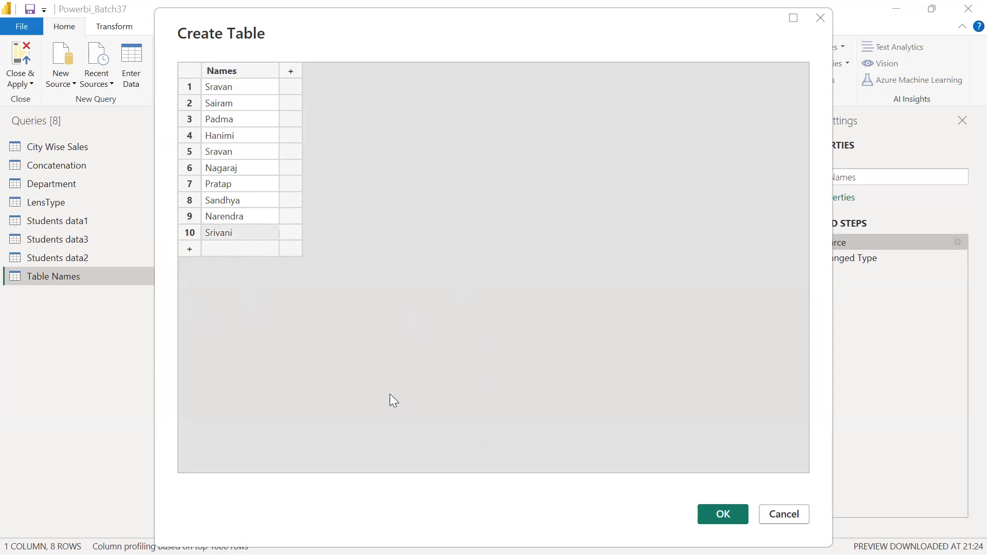
click(730, 515)
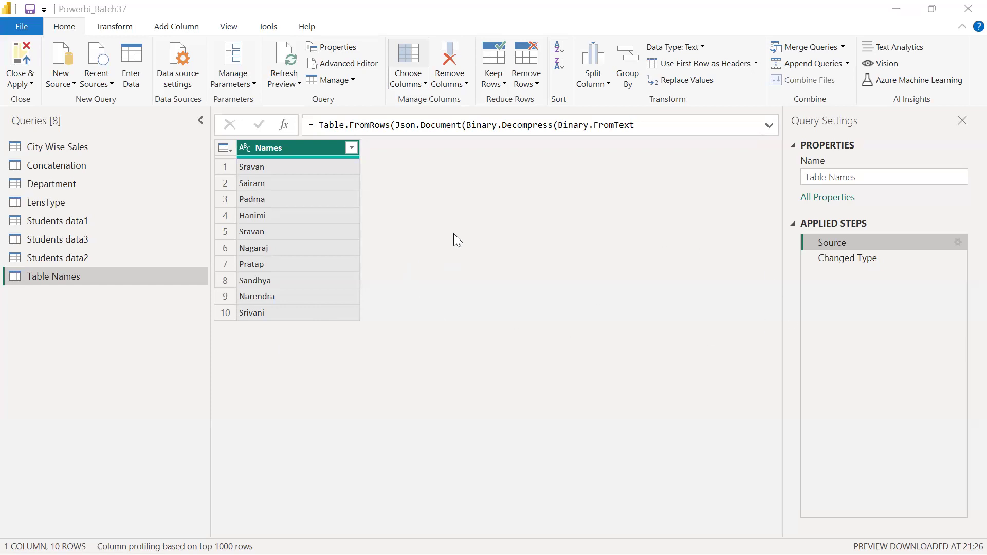
click(878, 256)
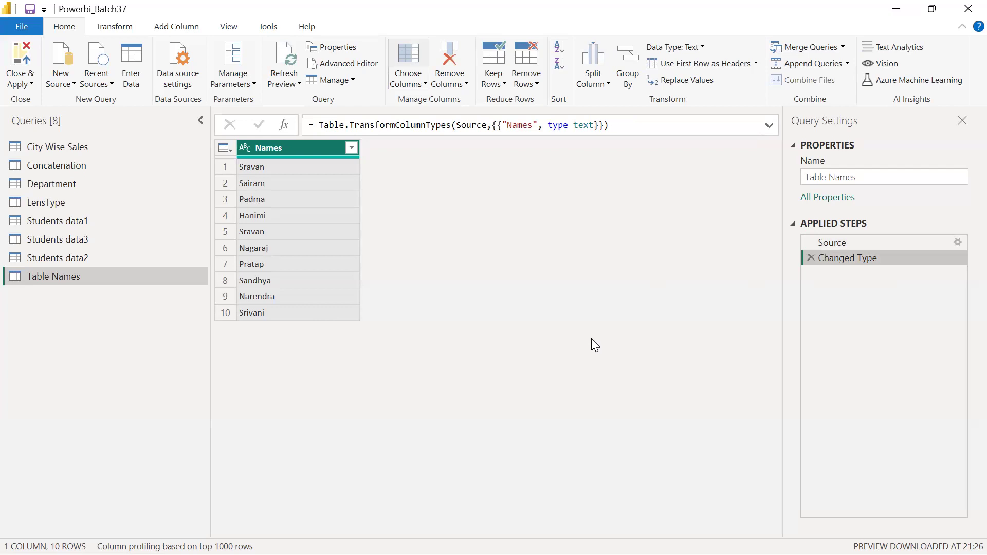
- Compare City Wise Sales with Table Names, inspect the Excel file path in City Wise Sales' Source settings, and return to Changed Type
click(80, 151)
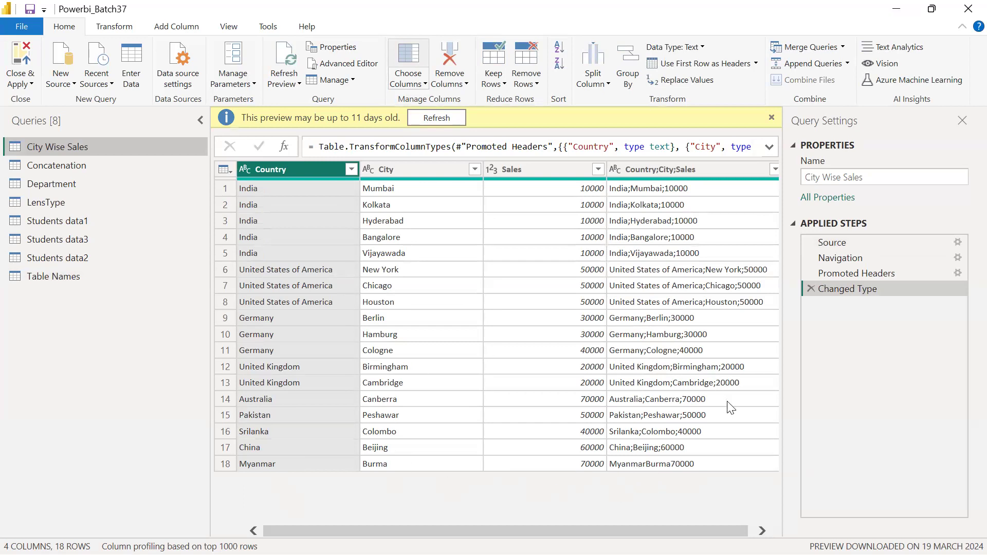
click(47, 277)
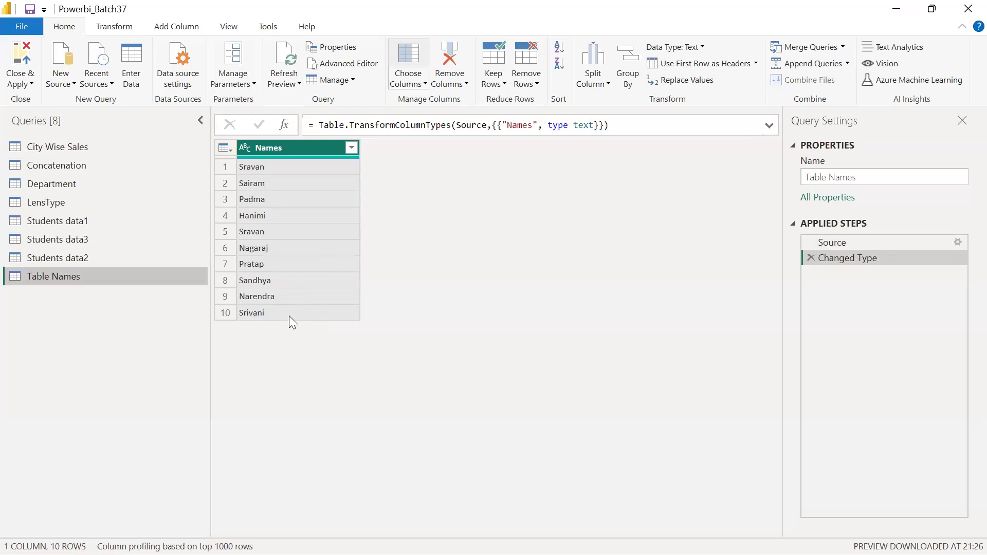
click(83, 148)
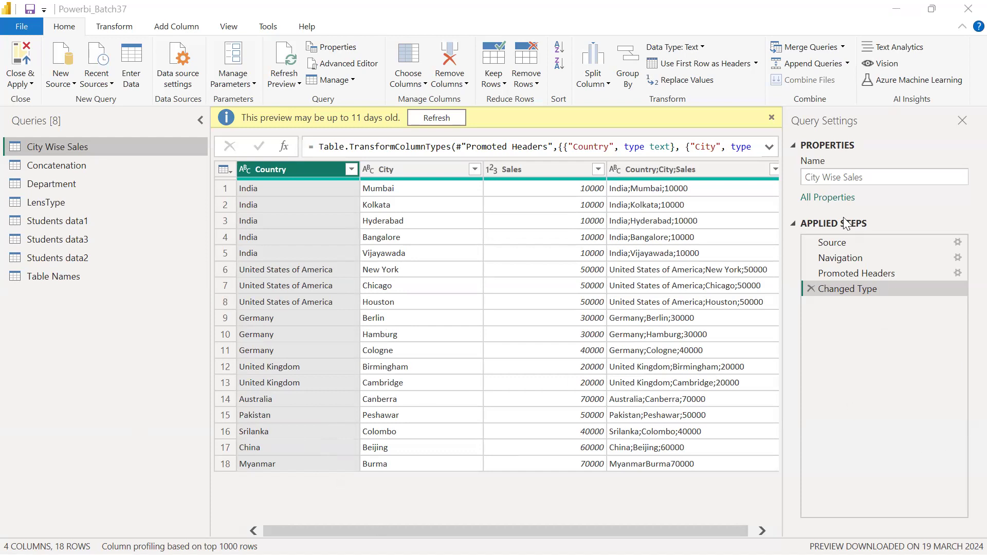
click(958, 244)
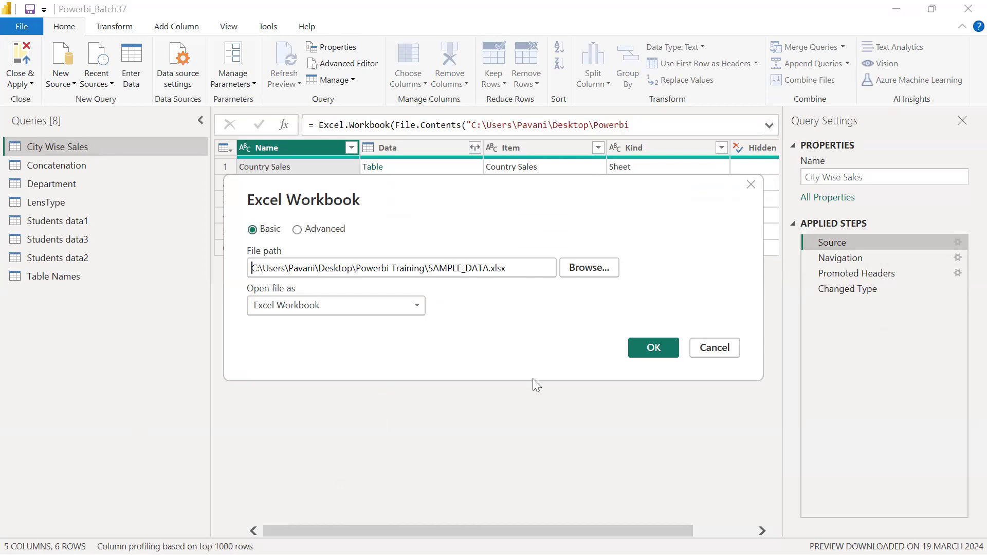
drag(520, 269, 231, 282)
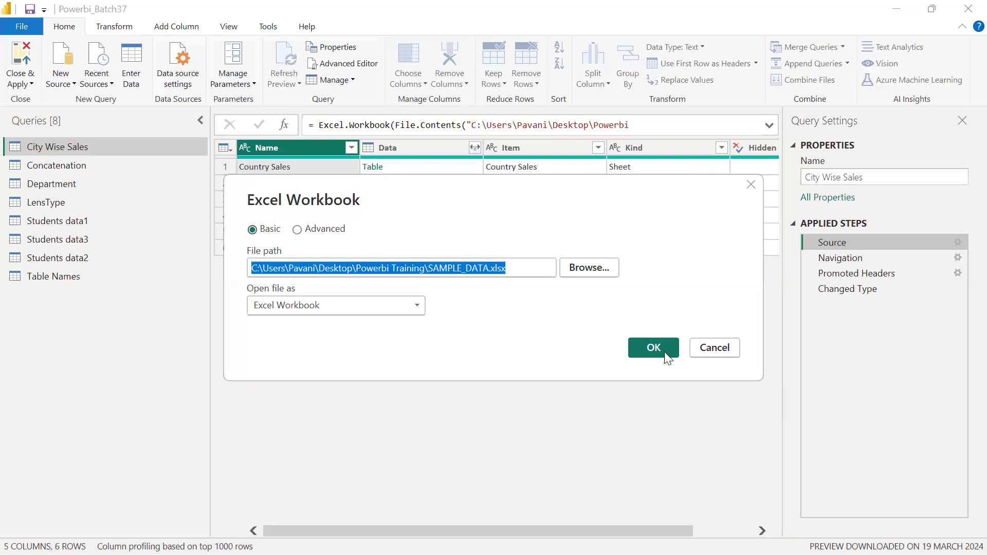
click(715, 356)
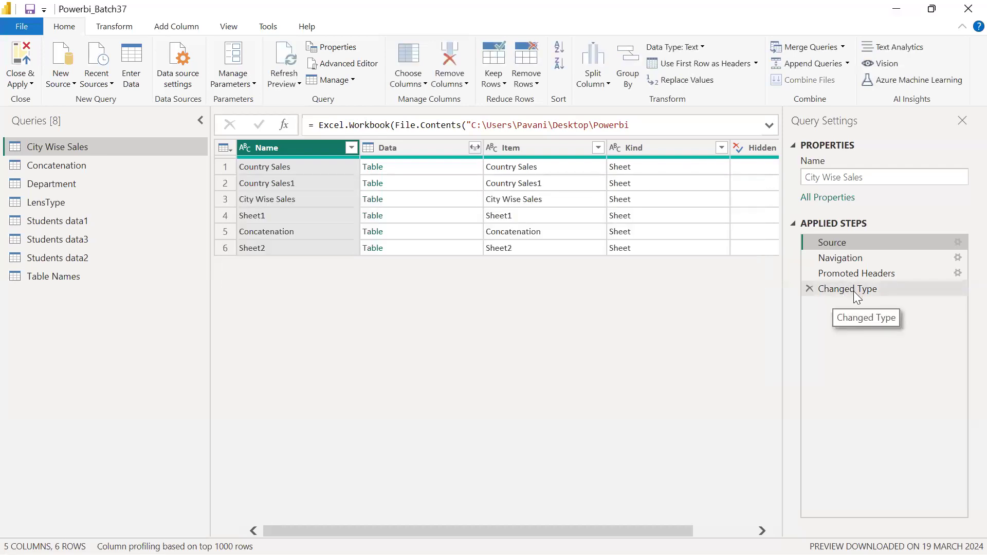
click(853, 291)
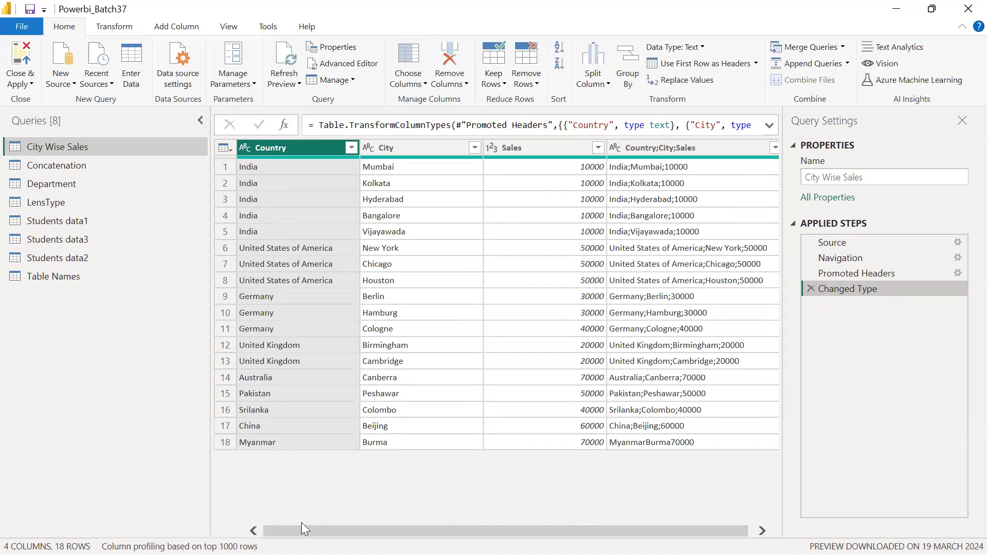
- Switch between the Table Names and City Wise Sales queries to compare manually entered data with the imported Excel data
mouse_move(452, 554)
click(66, 276)
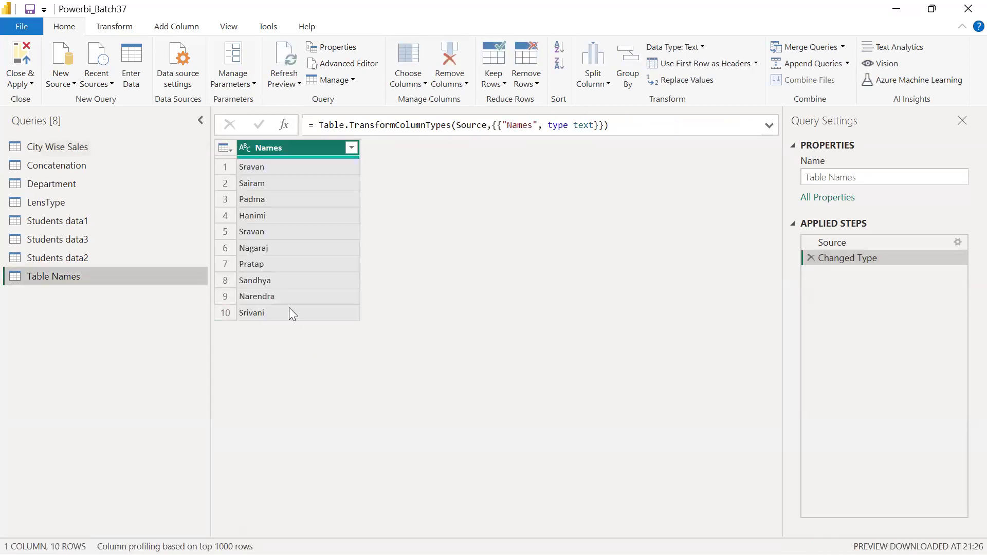
click(72, 148)
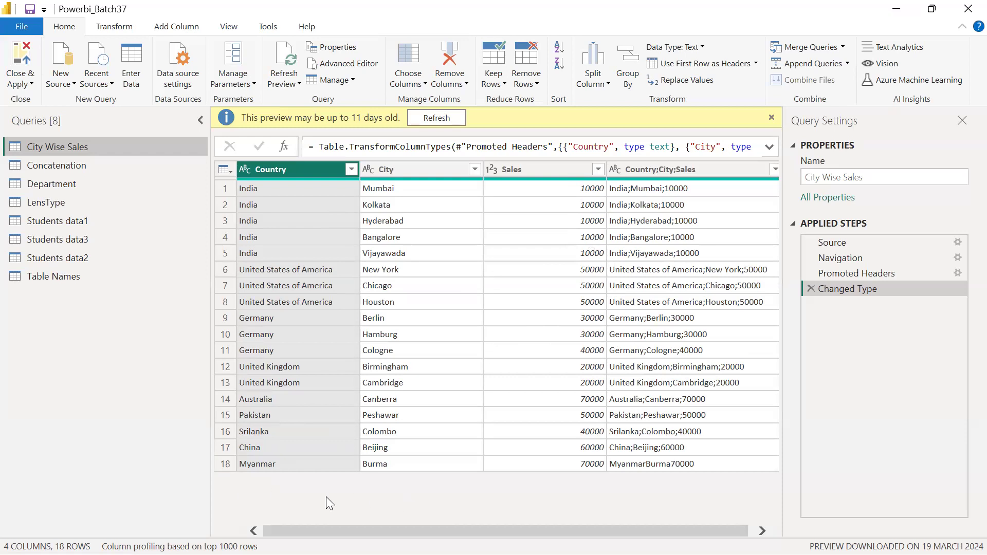
mouse_move(565, 554)
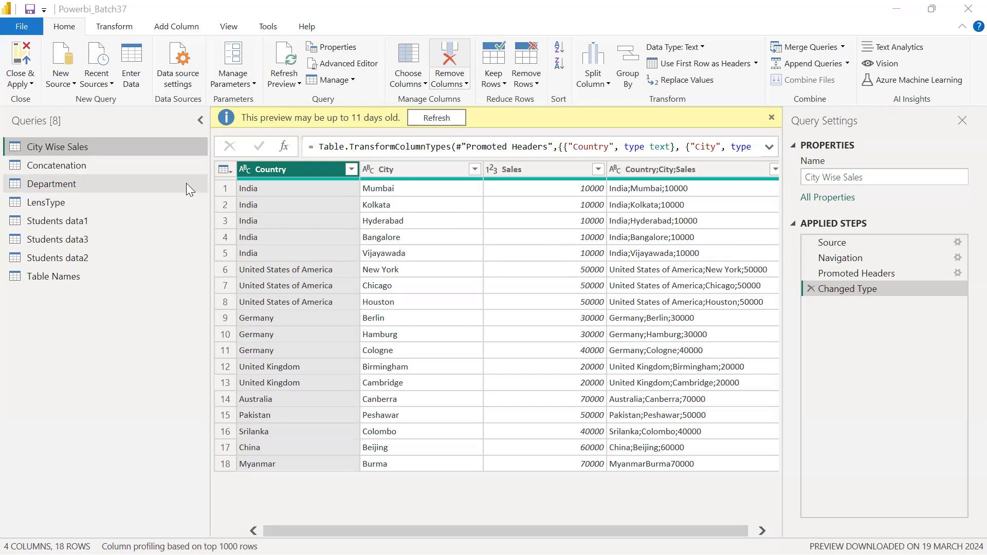
click(58, 279)
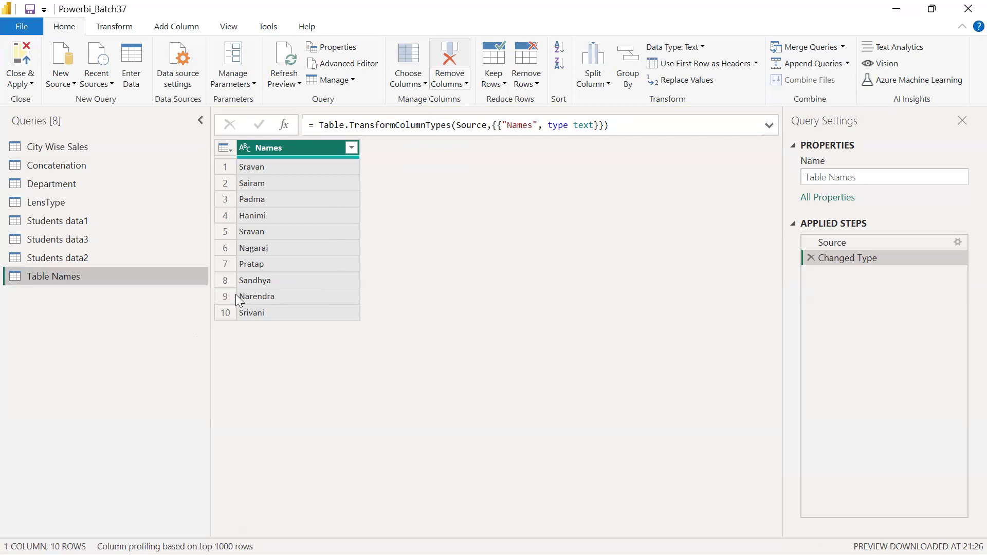
click(83, 149)
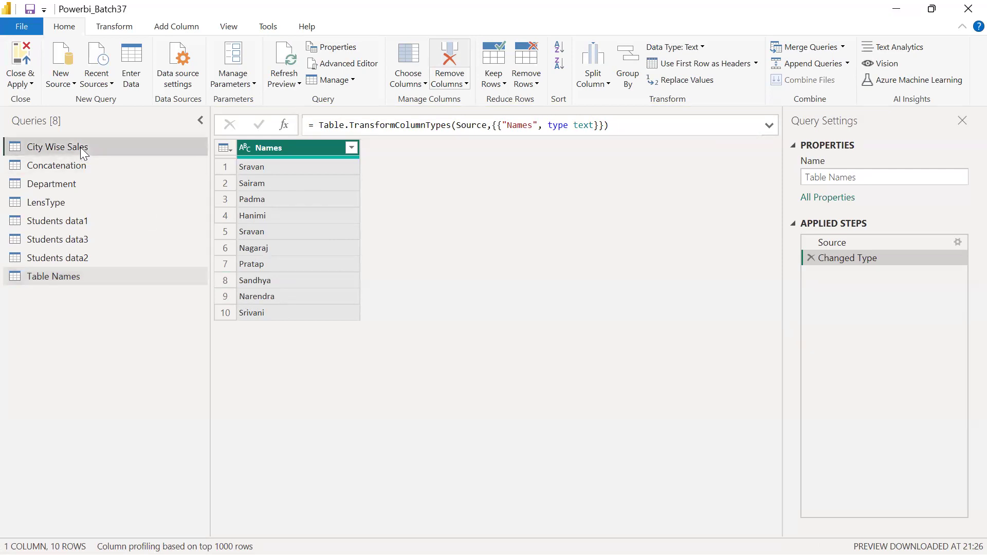
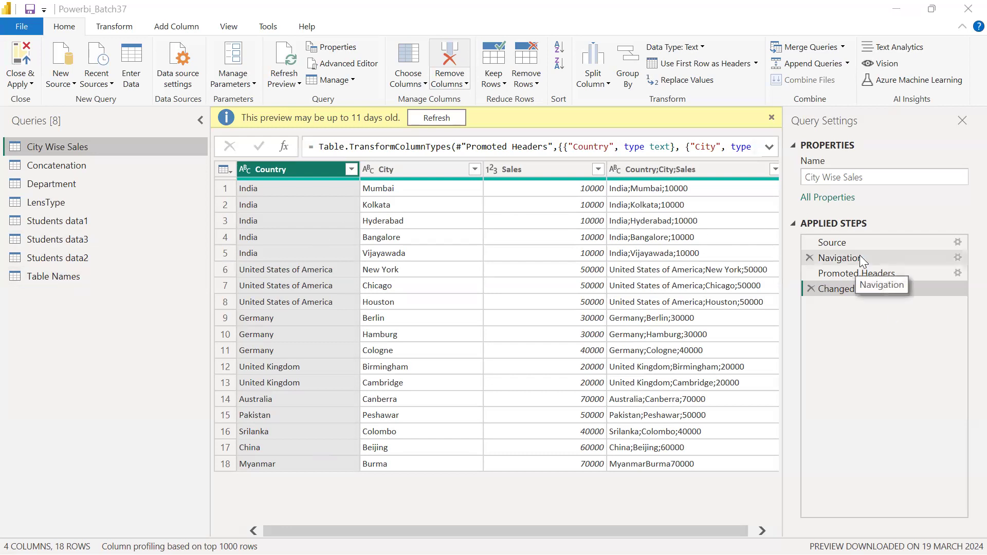
- Examine the Source step settings of City Wise Sales and of Table Names, cancelling both without changes
click(958, 243)
click(710, 347)
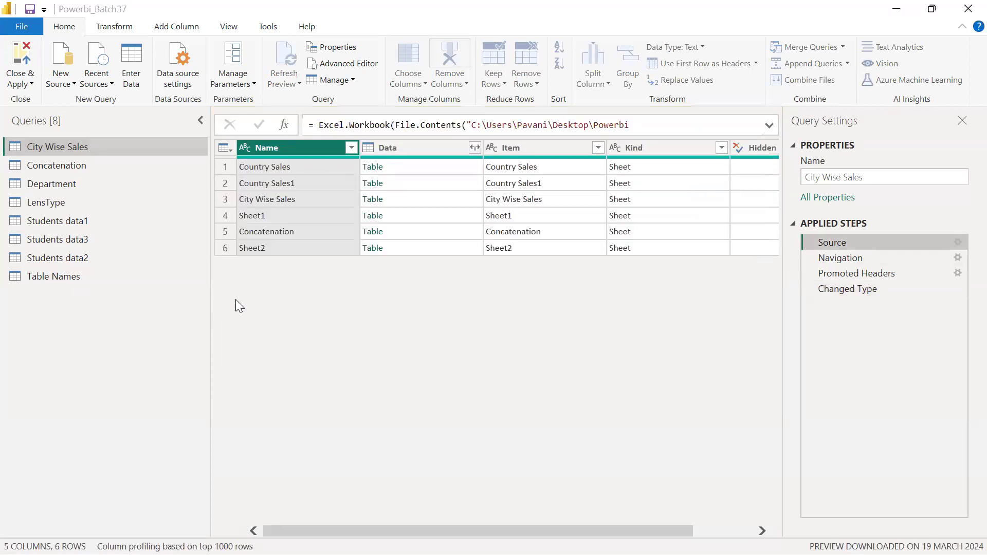
click(77, 276)
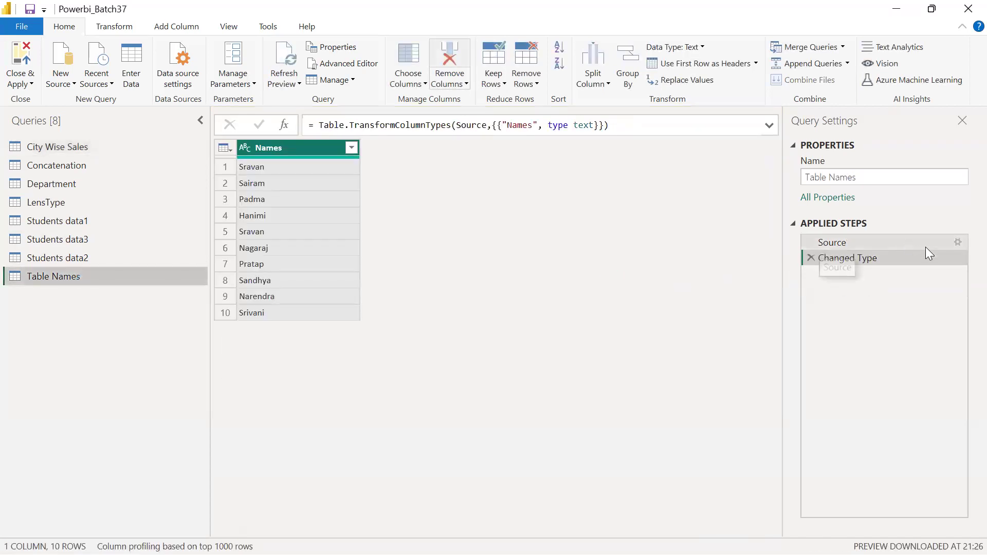
click(958, 243)
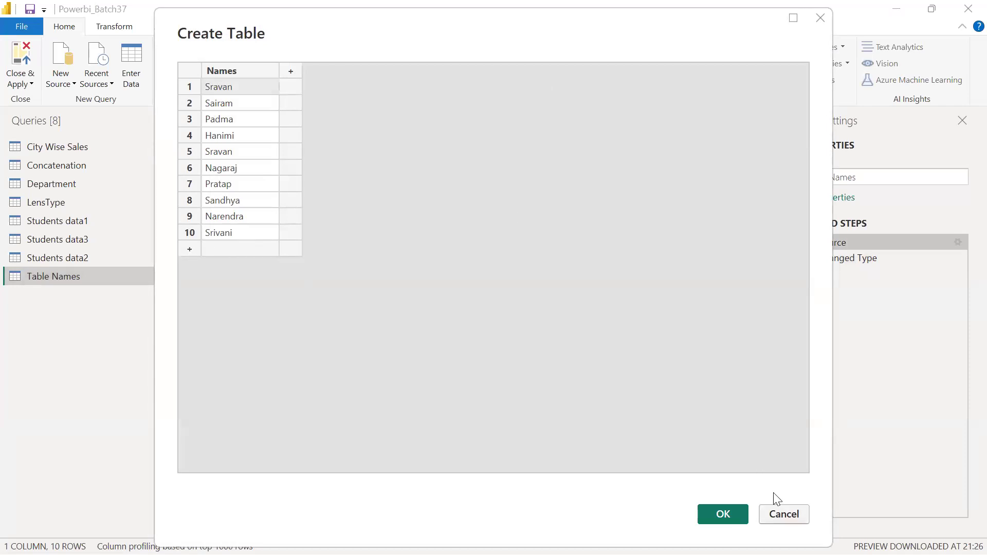
click(777, 508)
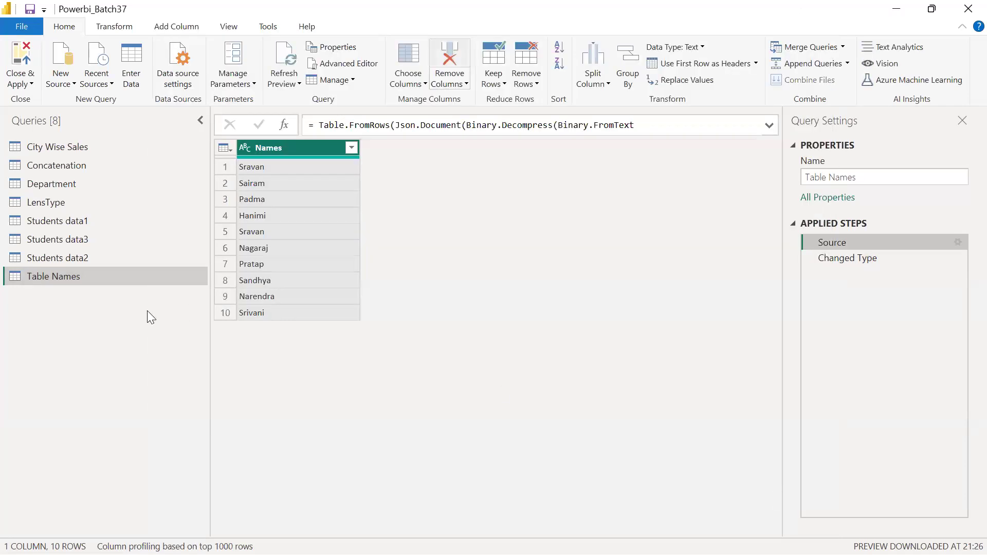
- Look through the actions available for the Table Names query and view a blank manual-entry table, cancelling without creating it
right_click(48, 272)
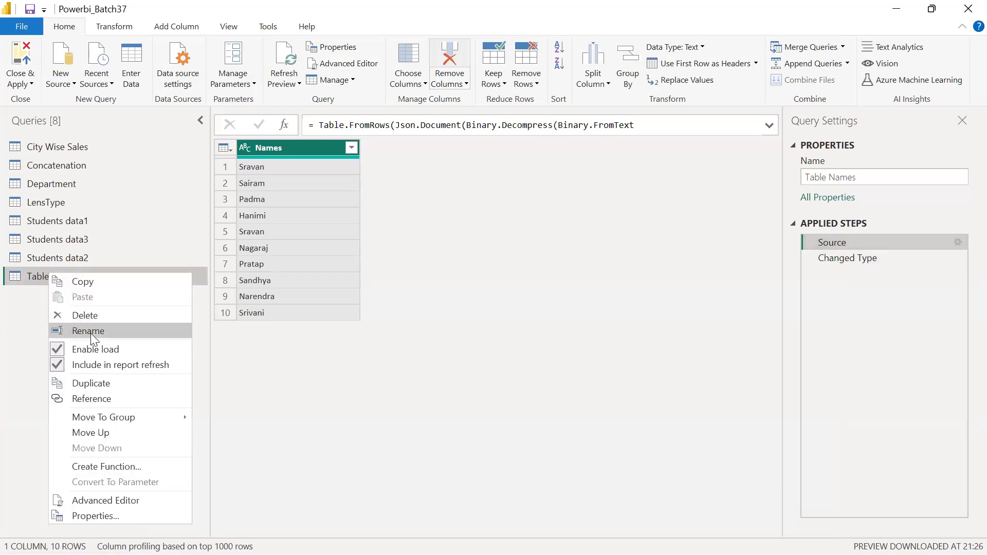
click(314, 394)
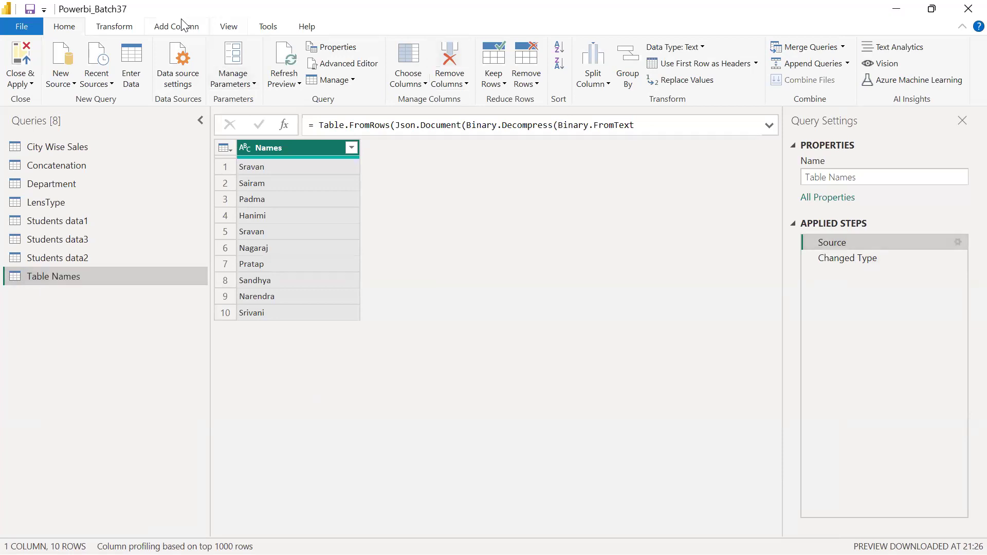
click(133, 64)
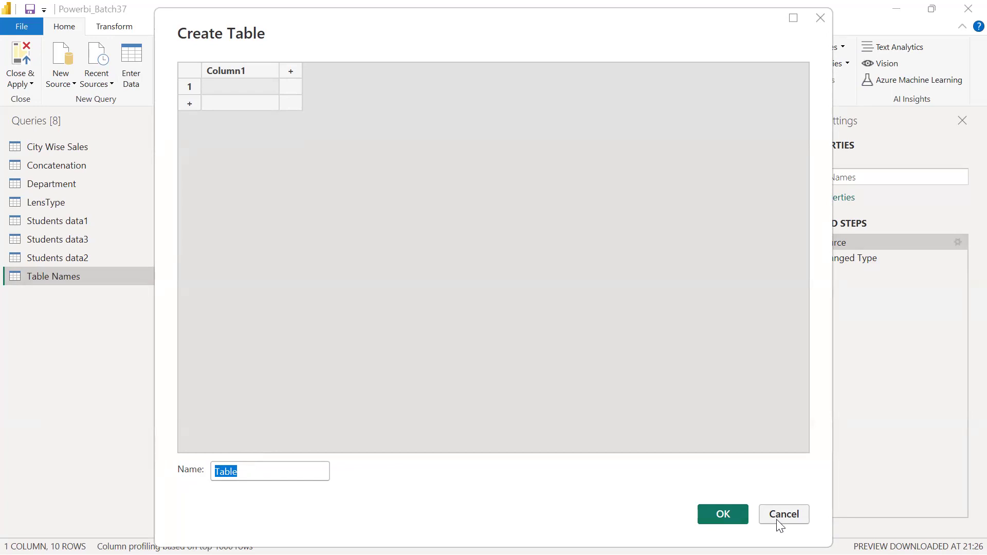
click(795, 515)
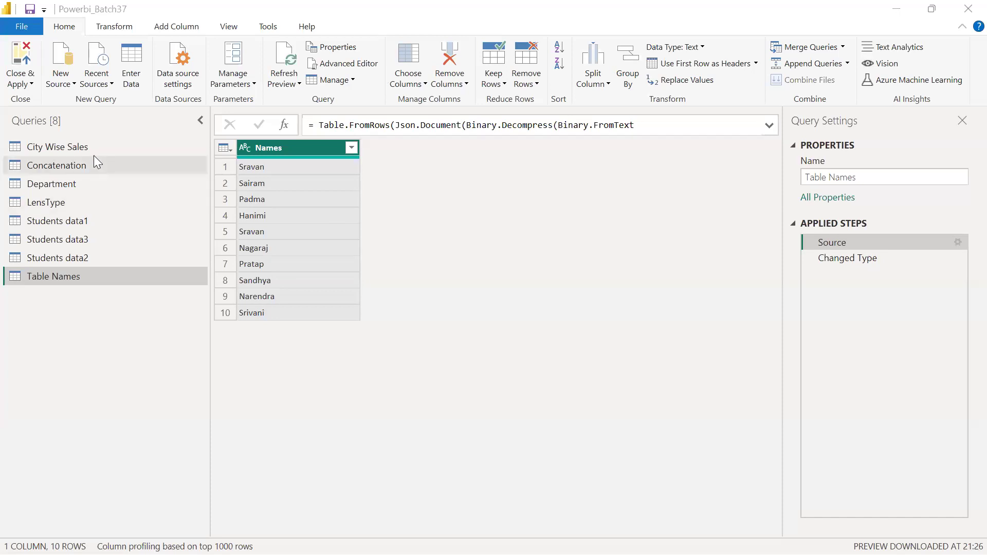
- Select the City Wise Sales query and refresh the previews of all queries
click(48, 147)
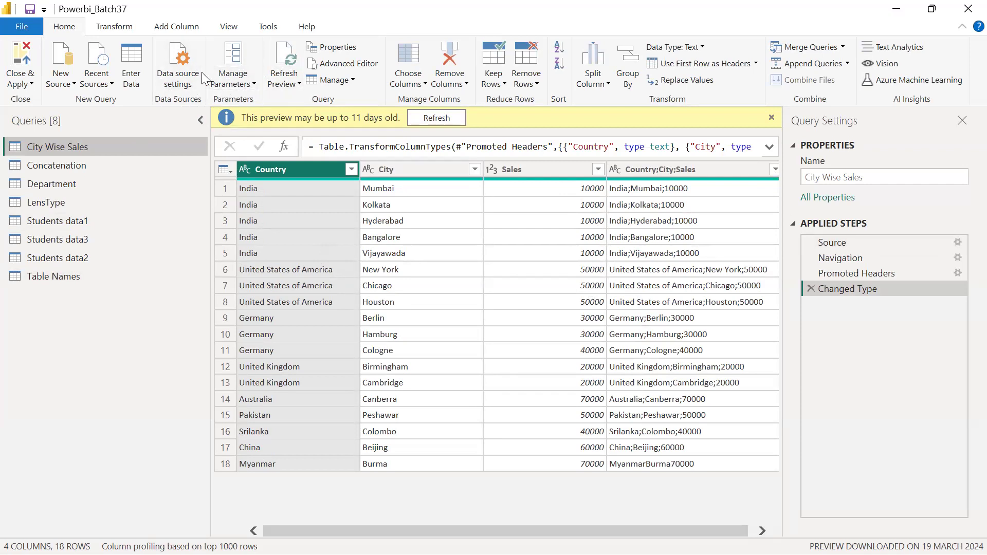
click(297, 84)
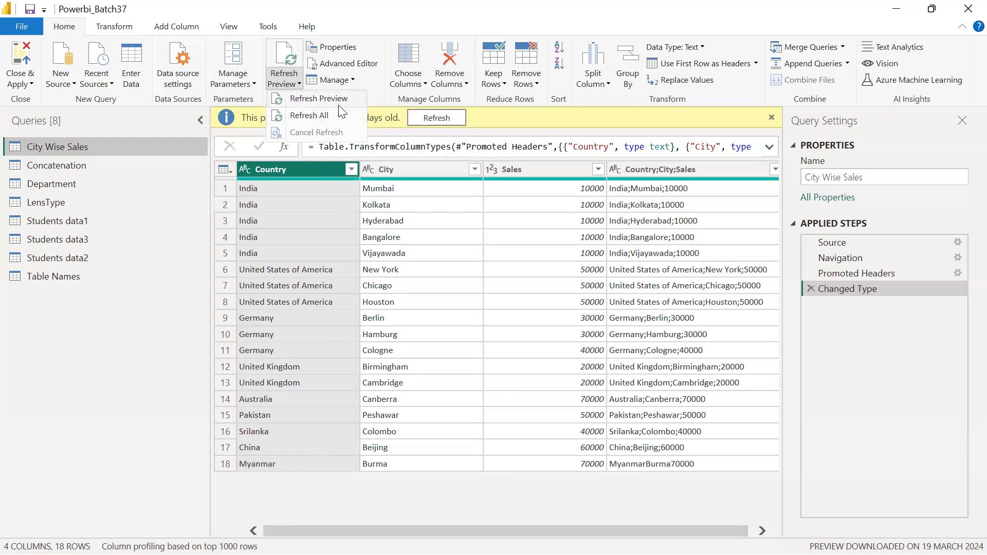
click(309, 115)
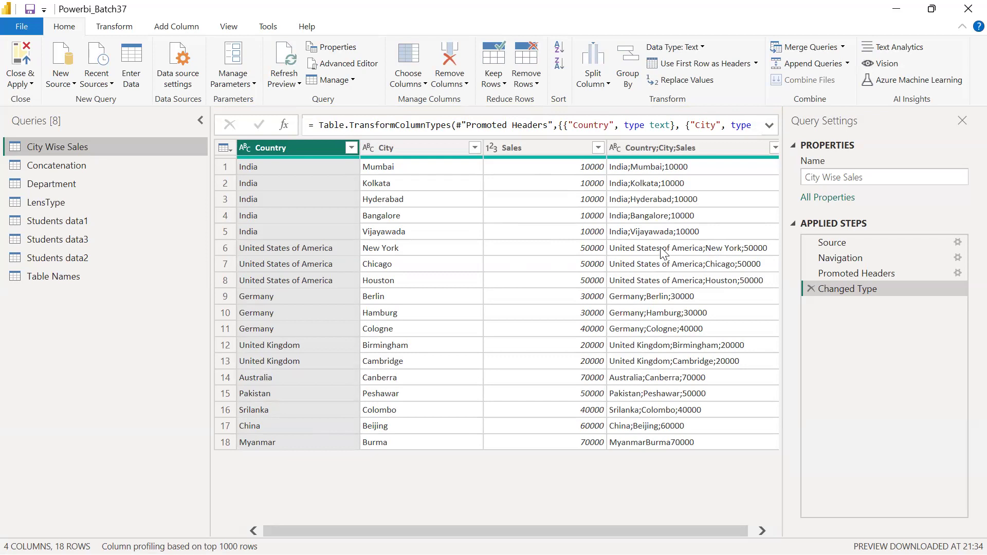
click(284, 83)
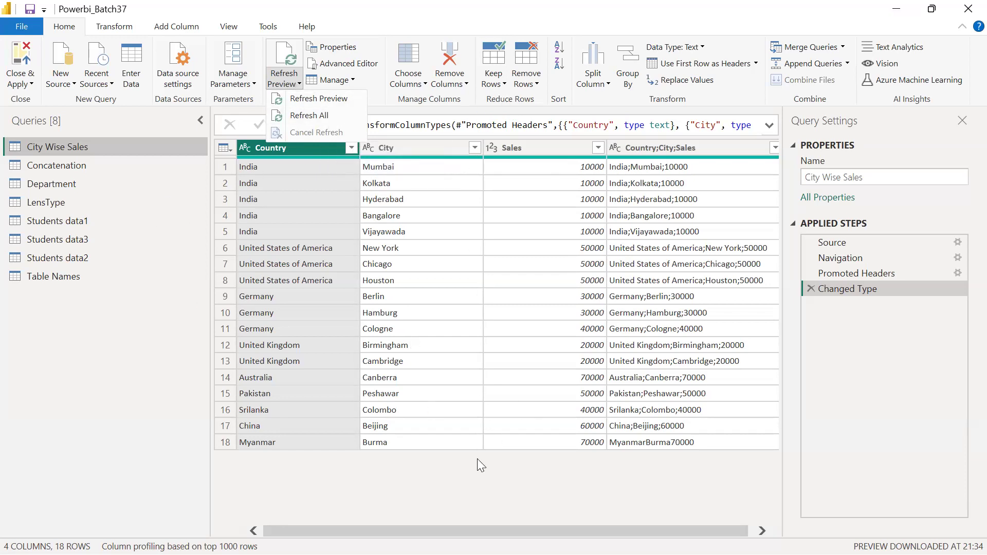
click(509, 459)
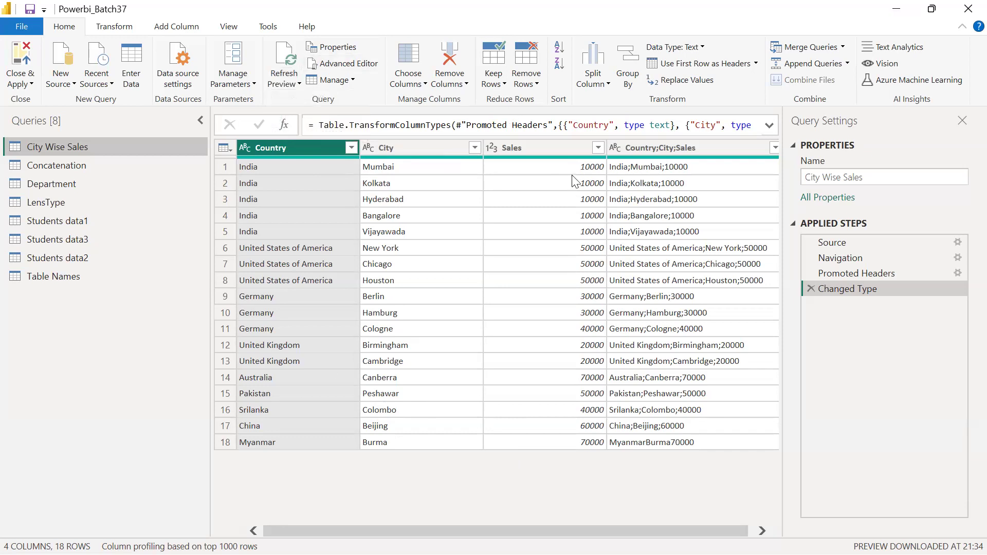
- Bring up the delete confirmation for the City Wise Sales query and cancel the deletion
click(350, 79)
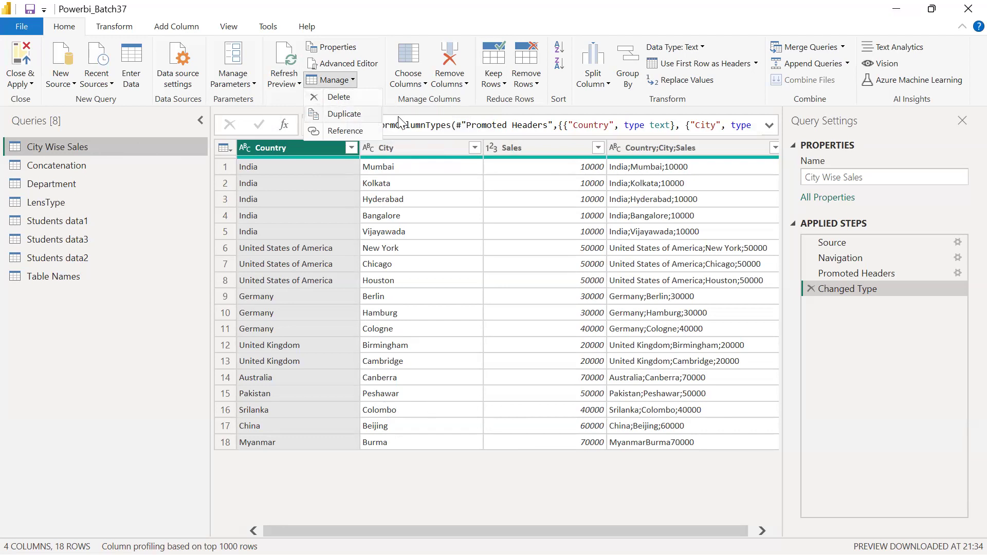
click(358, 98)
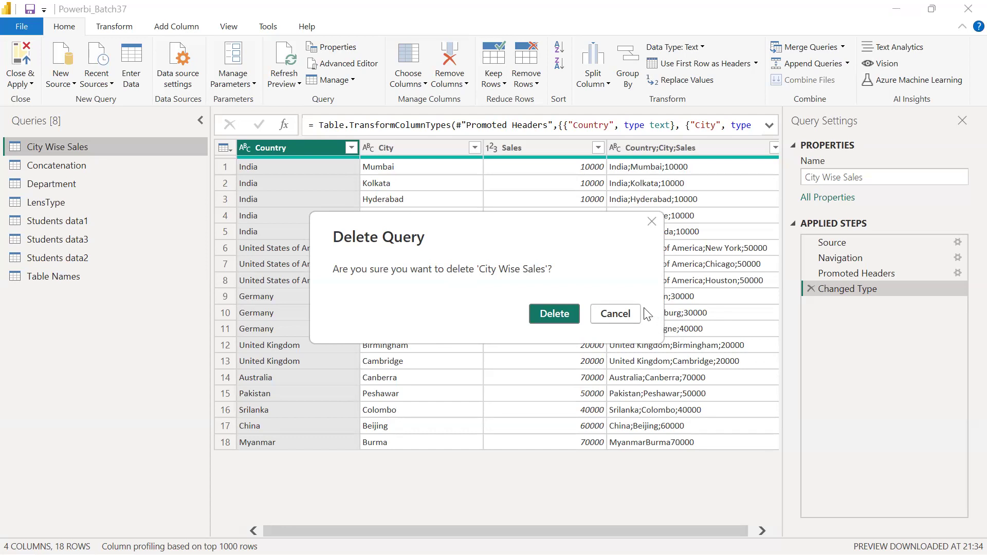
click(615, 315)
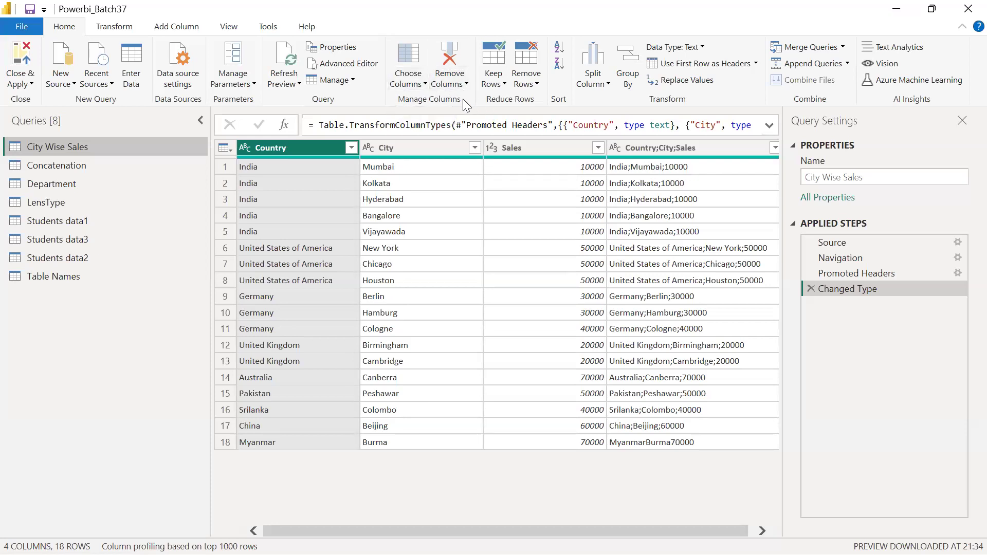
- Keep only the Country, City and Sales columns in City Wise Sales, and delete the resulting Removed Other Columns step
click(422, 85)
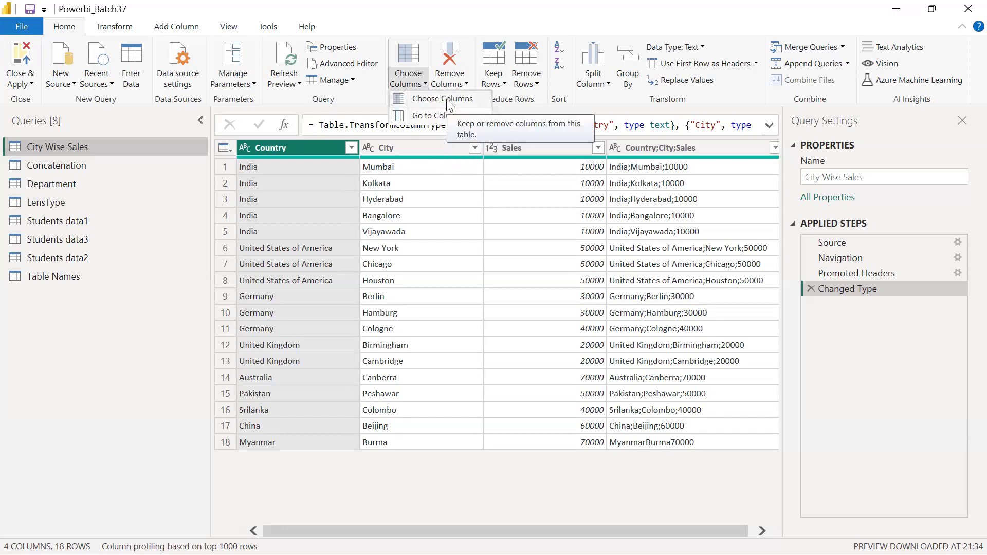
click(446, 99)
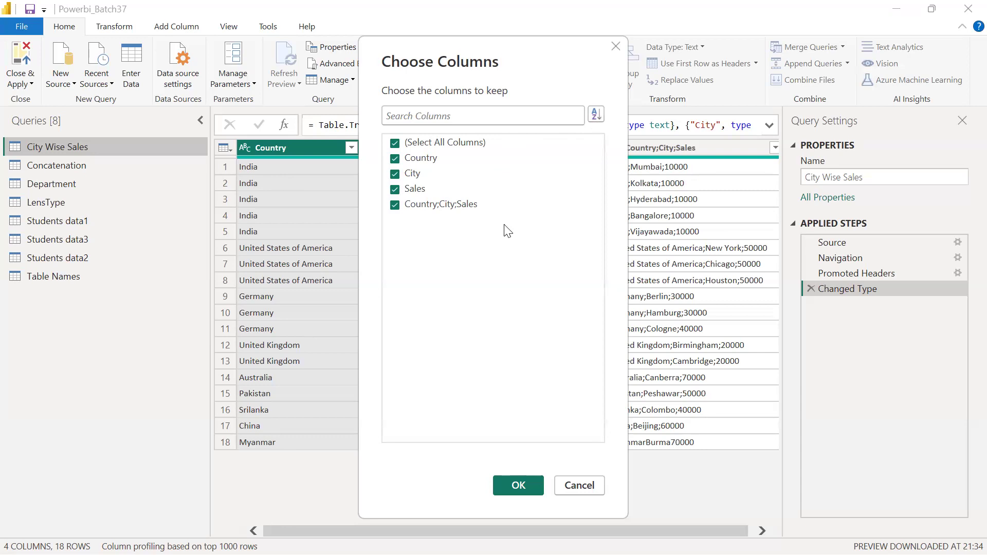
click(395, 205)
click(524, 484)
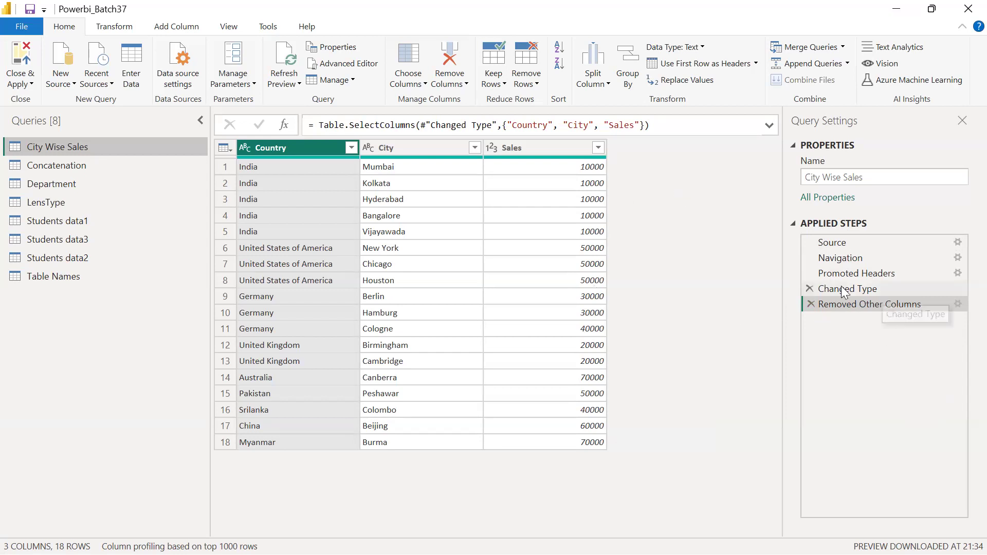
click(810, 304)
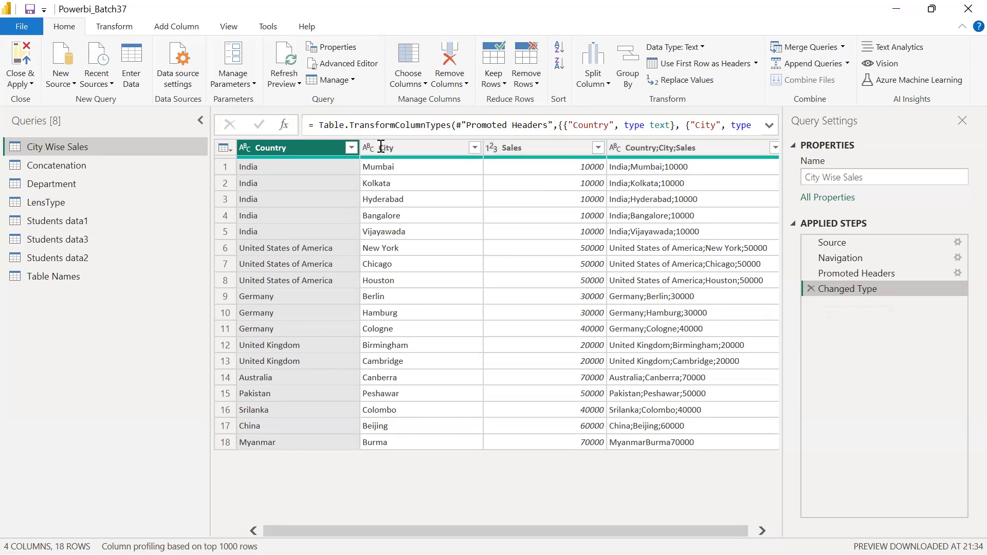
- View the full City Wise Sales query code in the Advanced Editor, highlight it all and cancel without editing
click(354, 67)
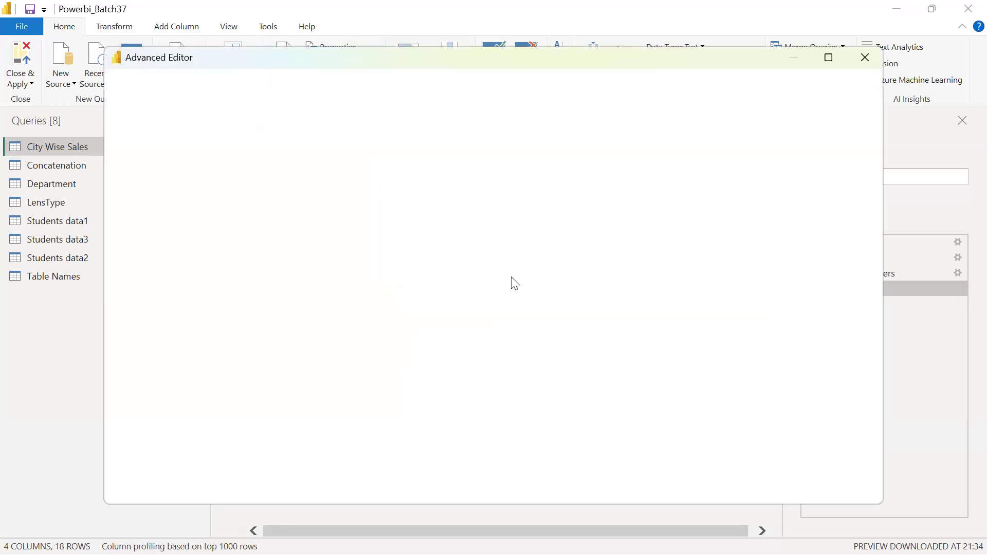
drag(253, 214, 140, 137)
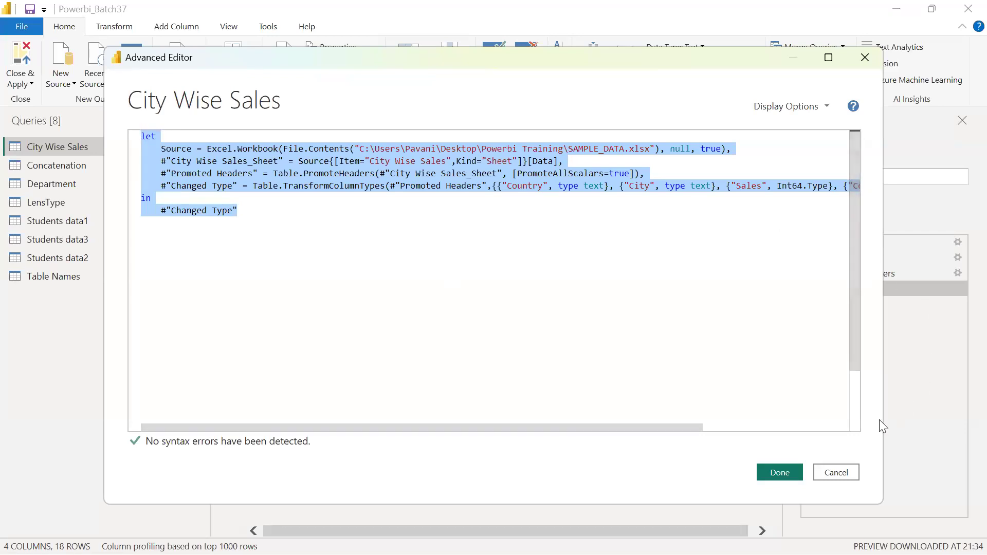
click(836, 472)
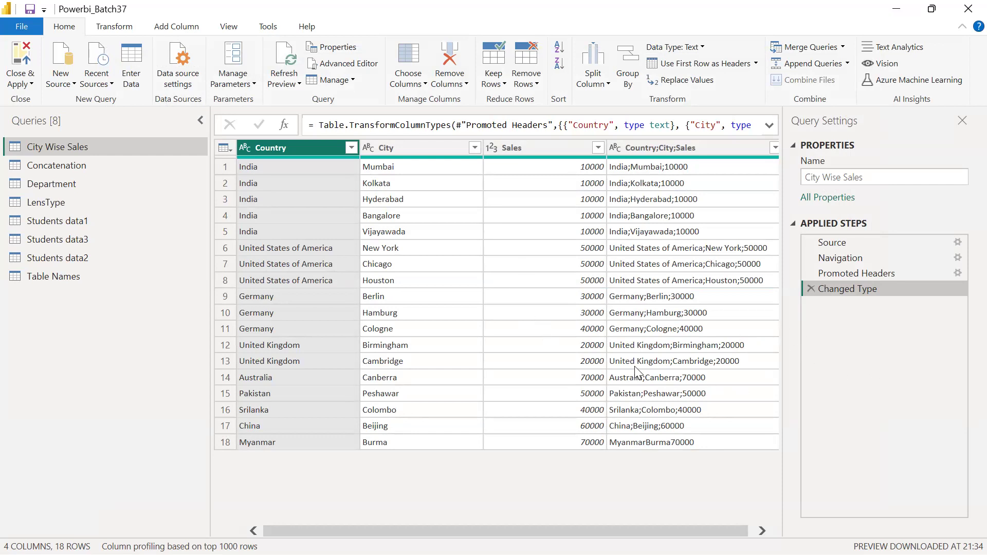
- Reopen the City Wise Sales code in the Advanced Editor, highlight the whole script and reposition the editor window
click(341, 64)
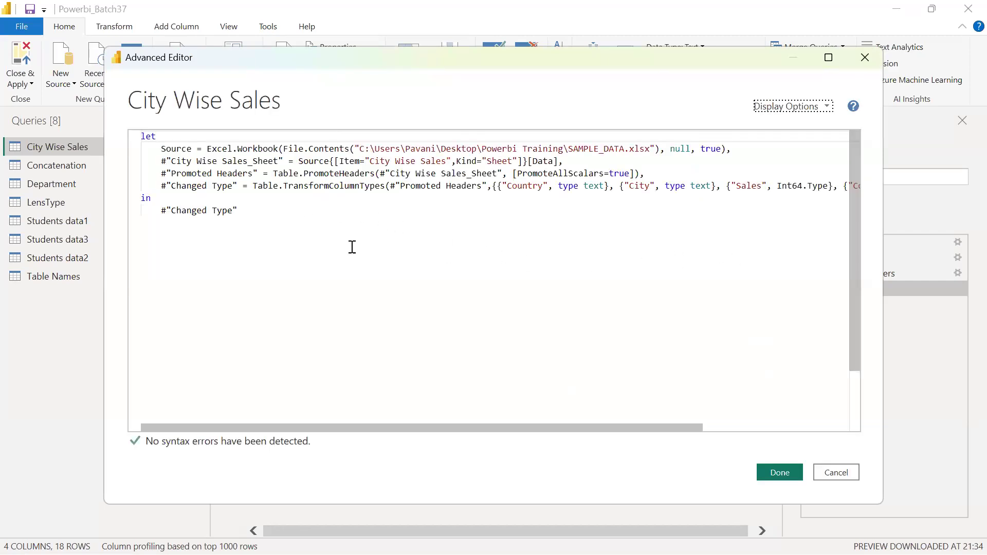
drag(260, 212, 135, 135)
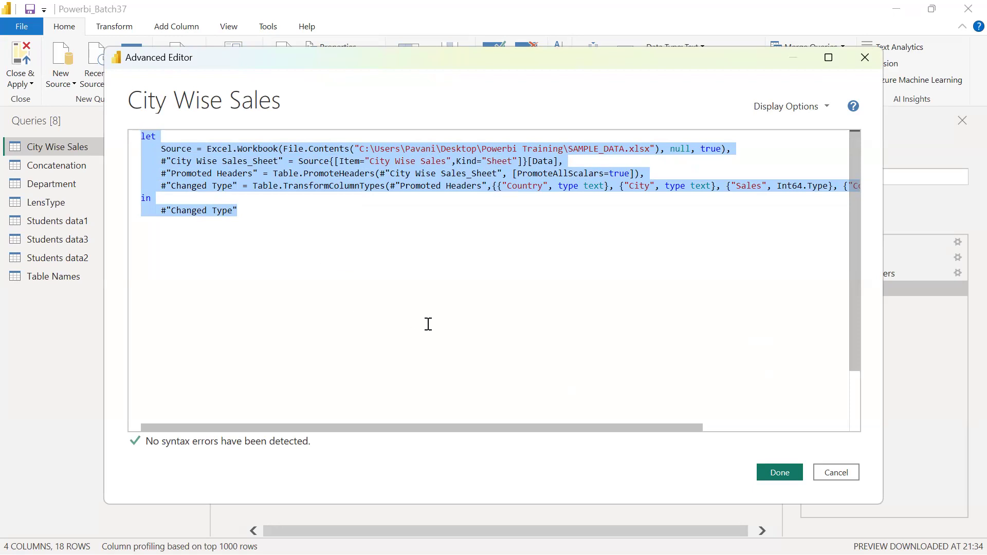
click(451, 240)
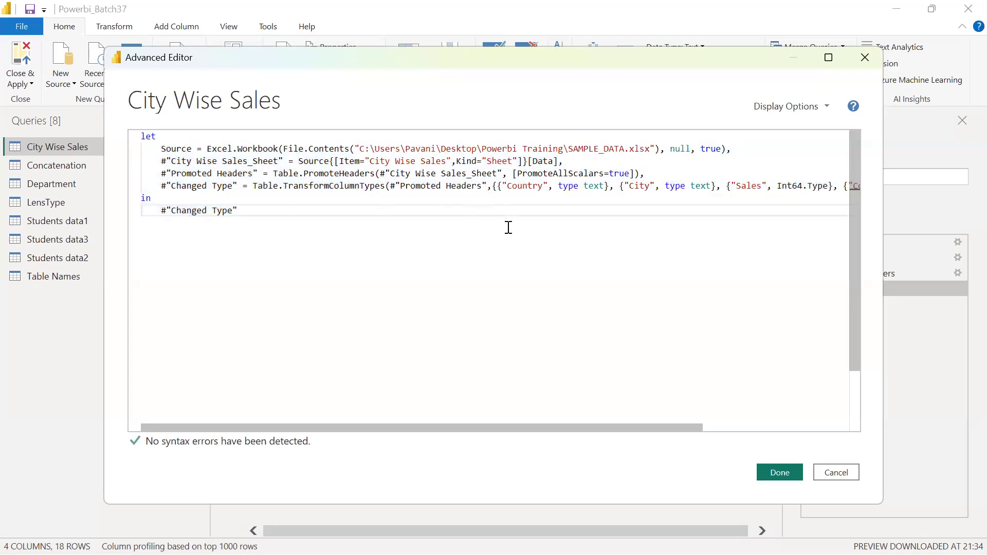
drag(654, 430, 843, 440)
drag(716, 448, 385, 103)
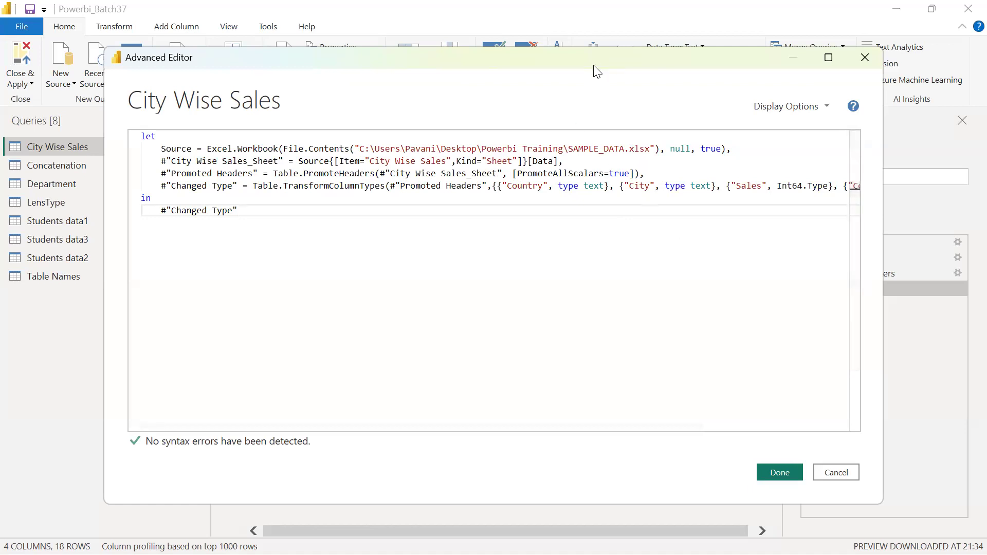
drag(593, 66, 512, 172)
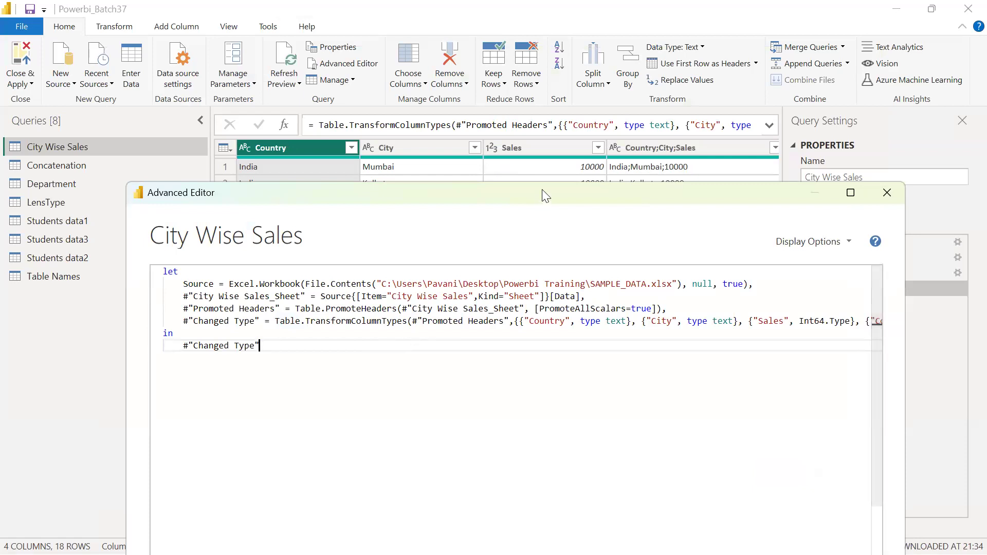
drag(541, 190, 513, 34)
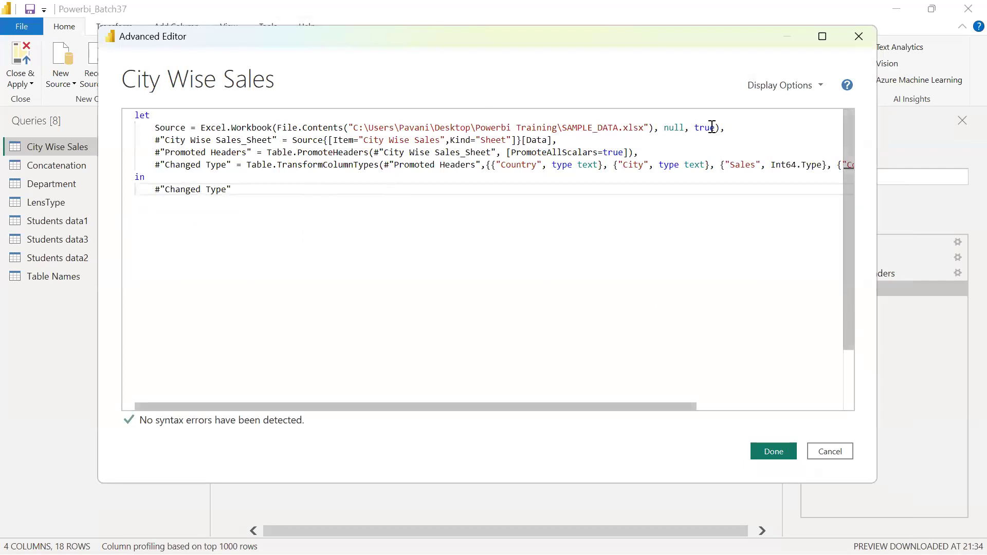
- Examine the source file path, sheet item, Promoted Headers expression and complete Changed Type expression in the City Wise Sales script
drag(644, 128, 628, 127)
drag(479, 126, 355, 119)
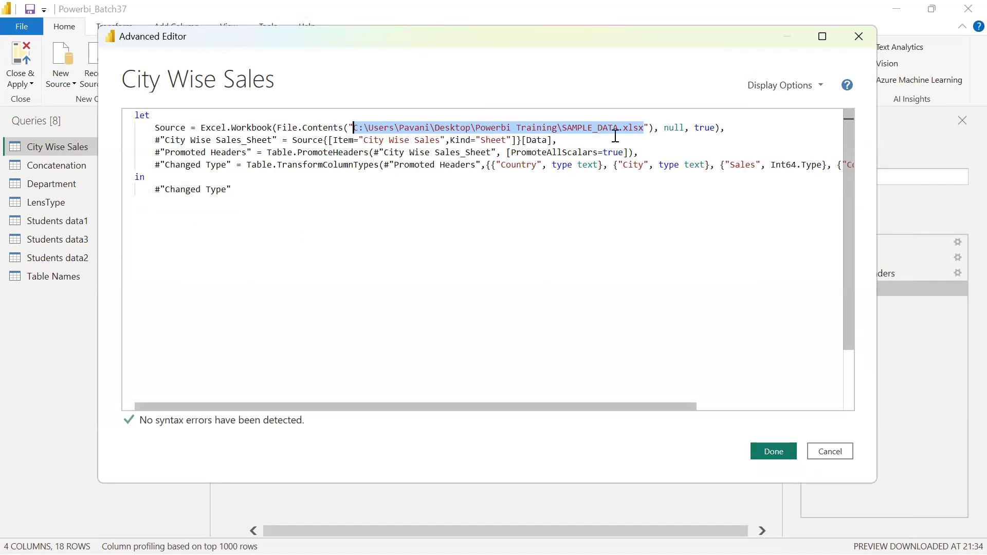
drag(440, 139, 363, 139)
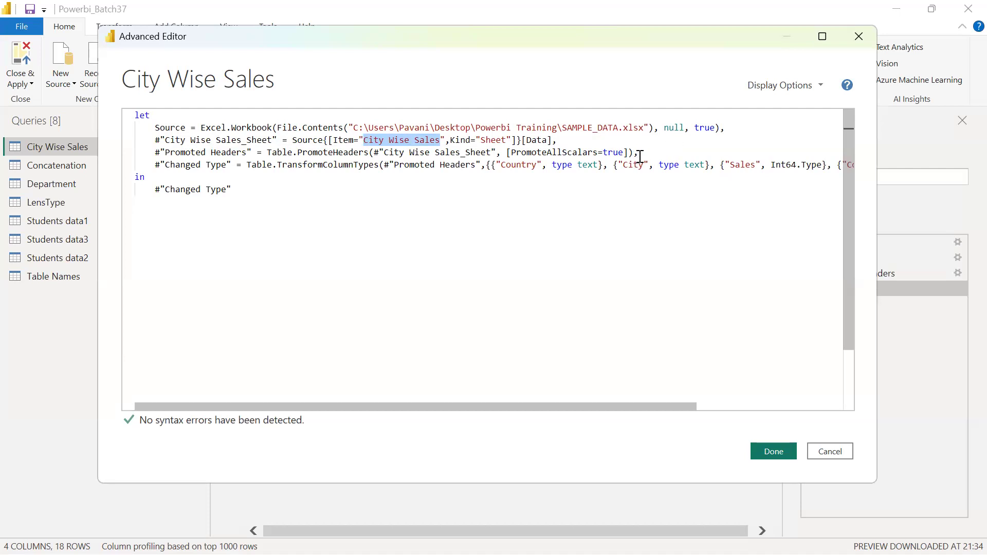
drag(640, 154, 268, 151)
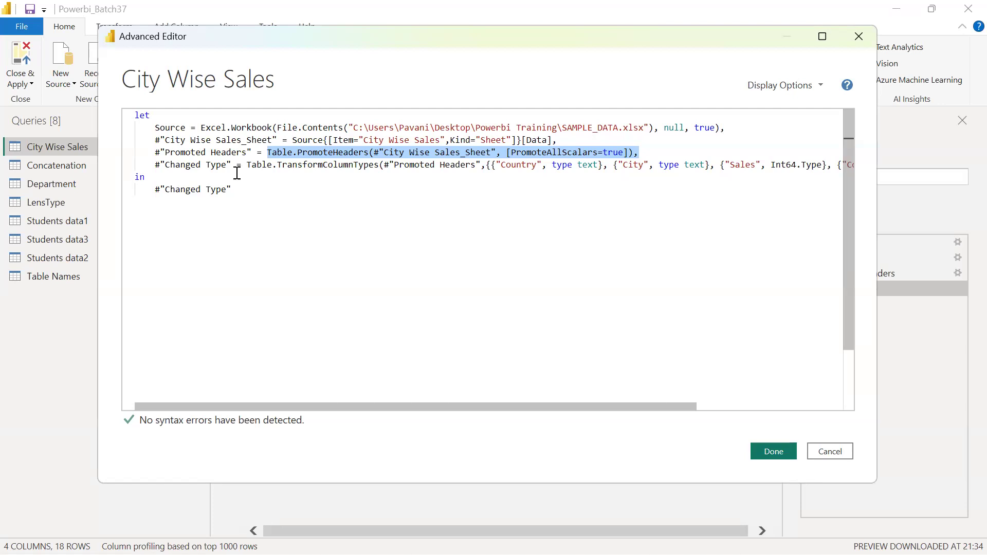
drag(241, 165, 684, 165)
drag(631, 405, 802, 423)
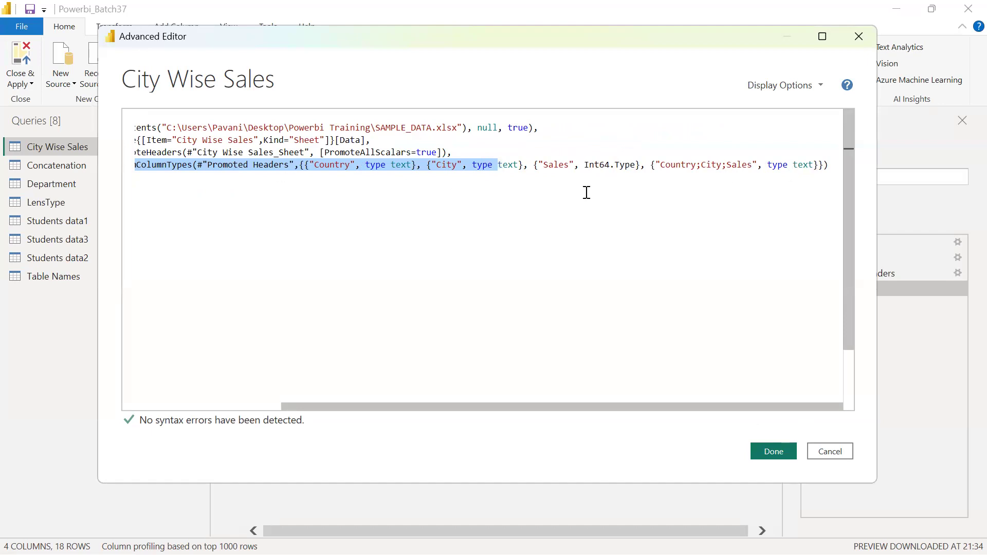
drag(724, 406, 368, 400)
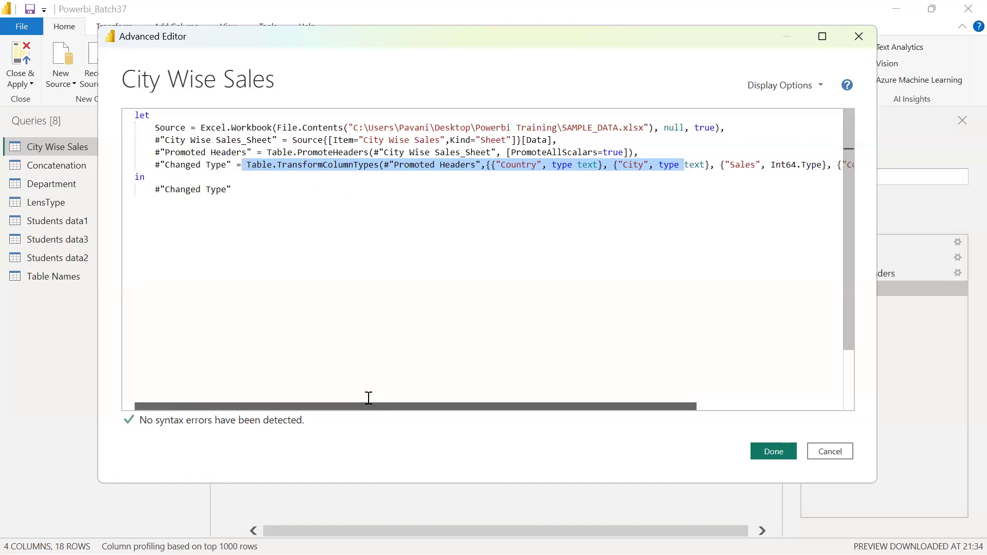
click(502, 243)
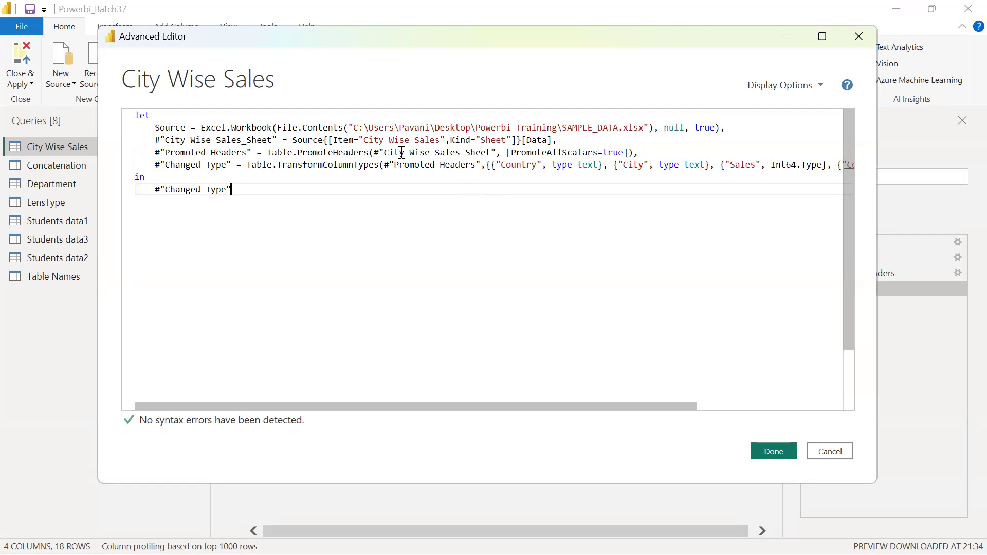
- Review the sheet item, the SAMPLE_DATA.xlsx path and the end of the Changed Type line, and close the Advanced Editor
drag(445, 139, 358, 139)
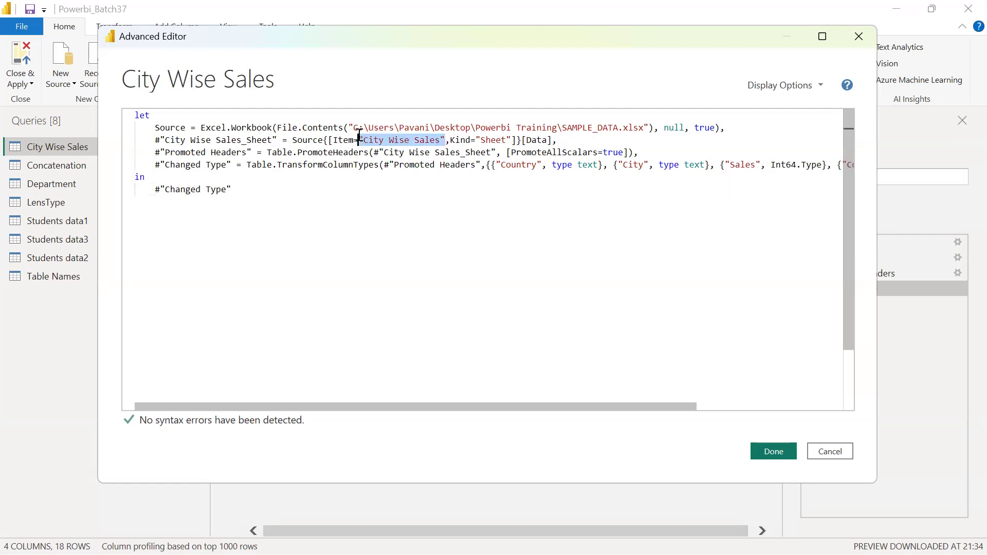
drag(644, 127, 352, 127)
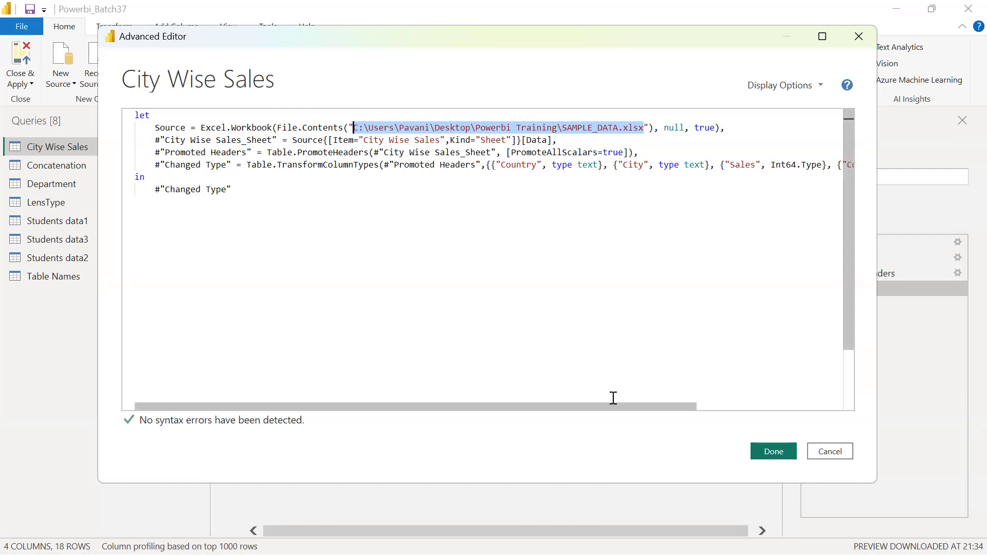
drag(619, 406, 837, 413)
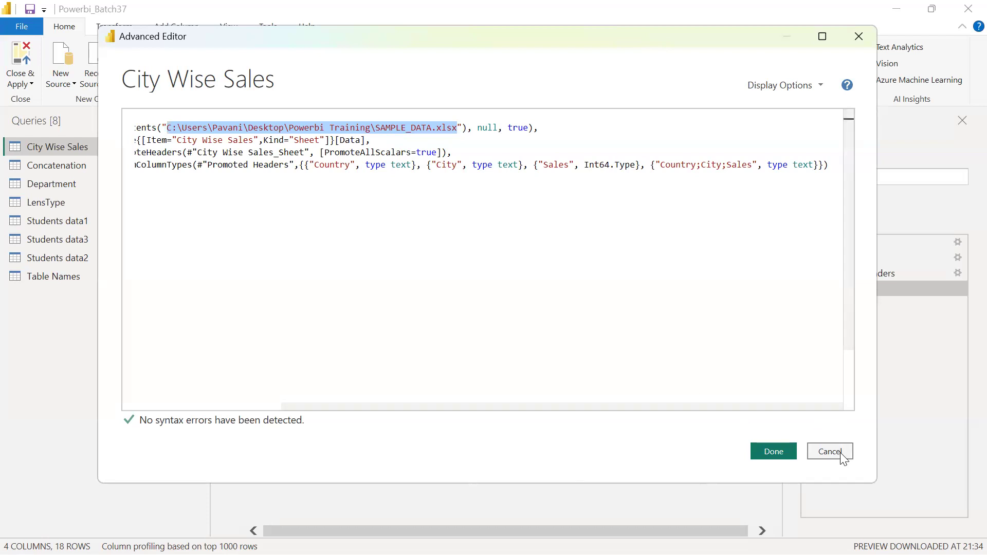
click(778, 454)
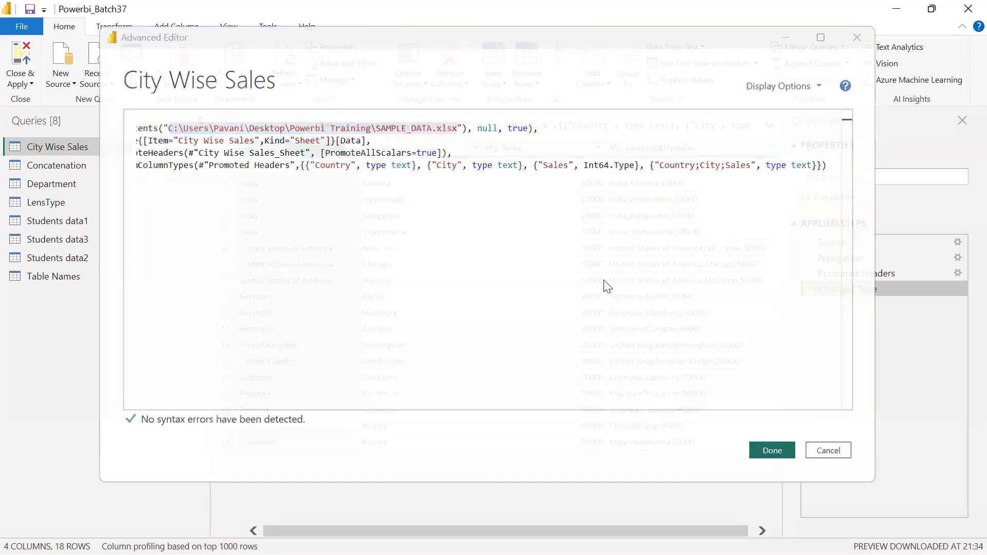
- Use Choose Columns to exclude City from City Wise Sales, keeping Country, Sales and Country;City;Sales
click(404, 150)
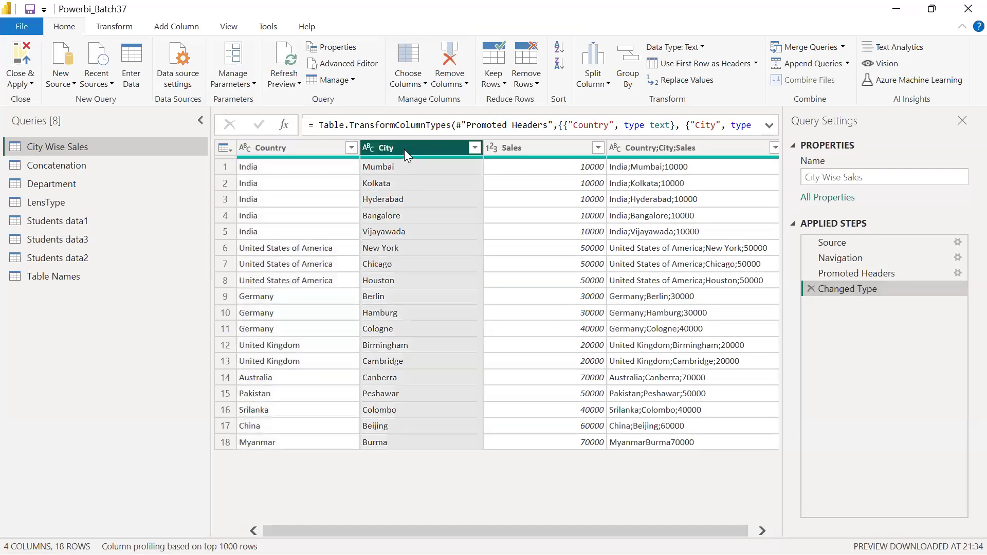
right_click(404, 149)
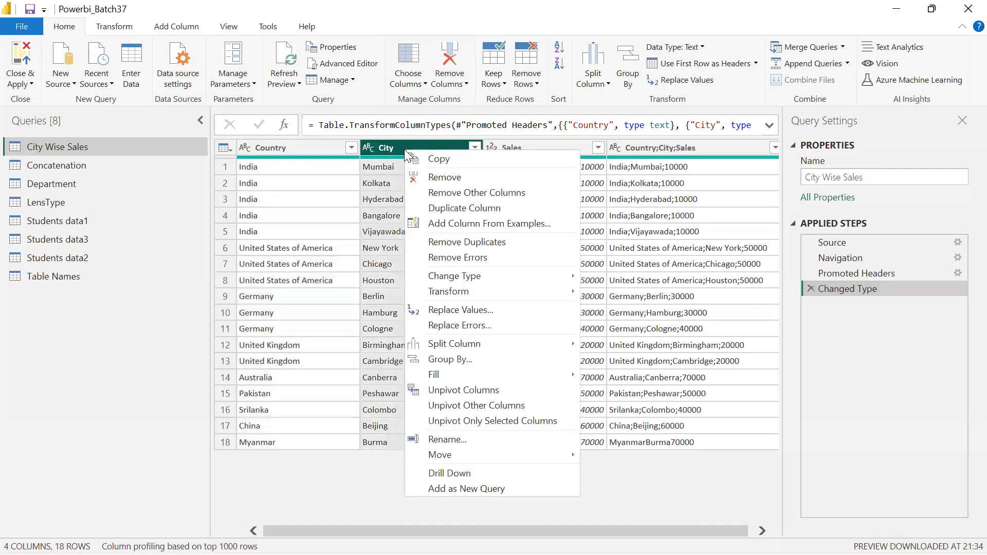
click(424, 83)
click(434, 97)
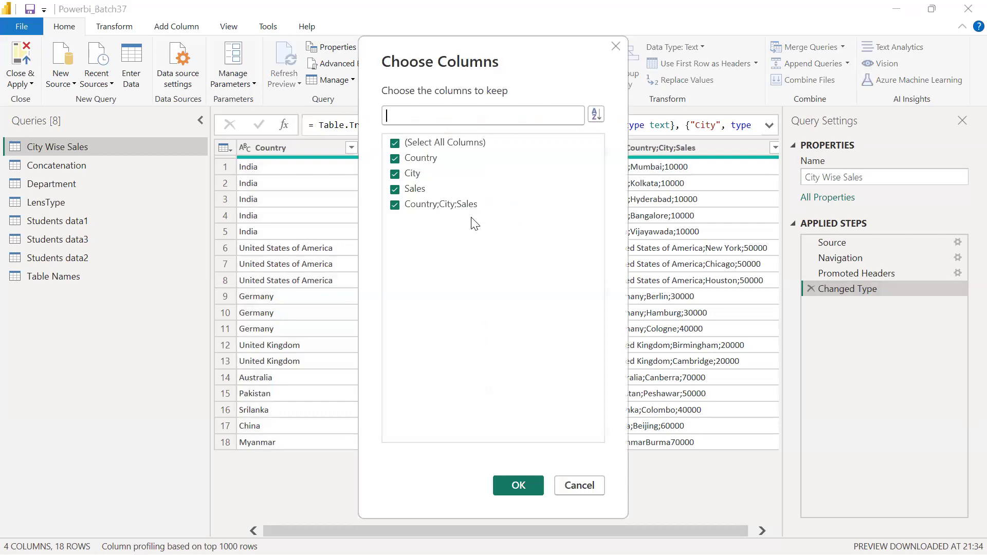
click(395, 174)
click(529, 486)
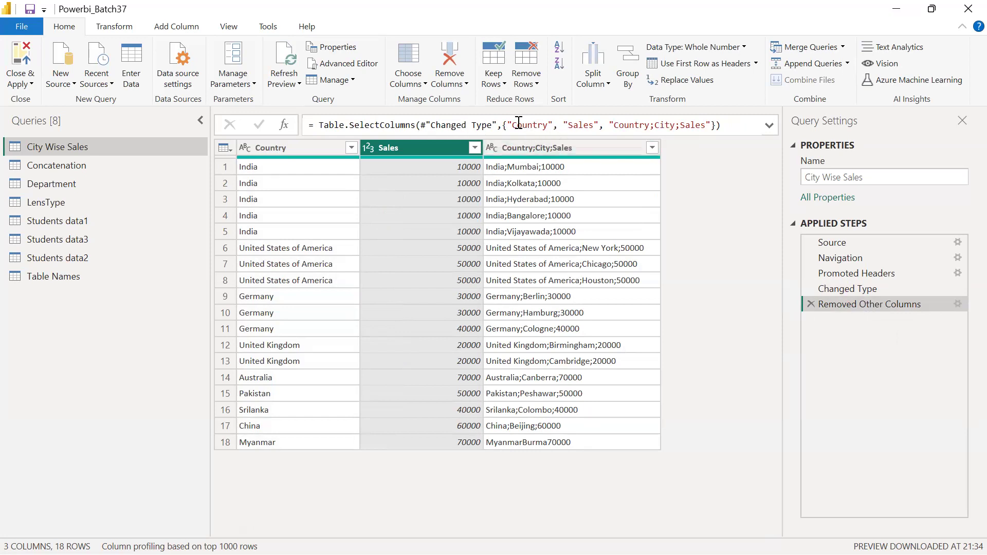
- Compare the column list in the Removed Other Columns formula with the Choose Columns selection, closing the dialog without changes
drag(712, 124, 507, 124)
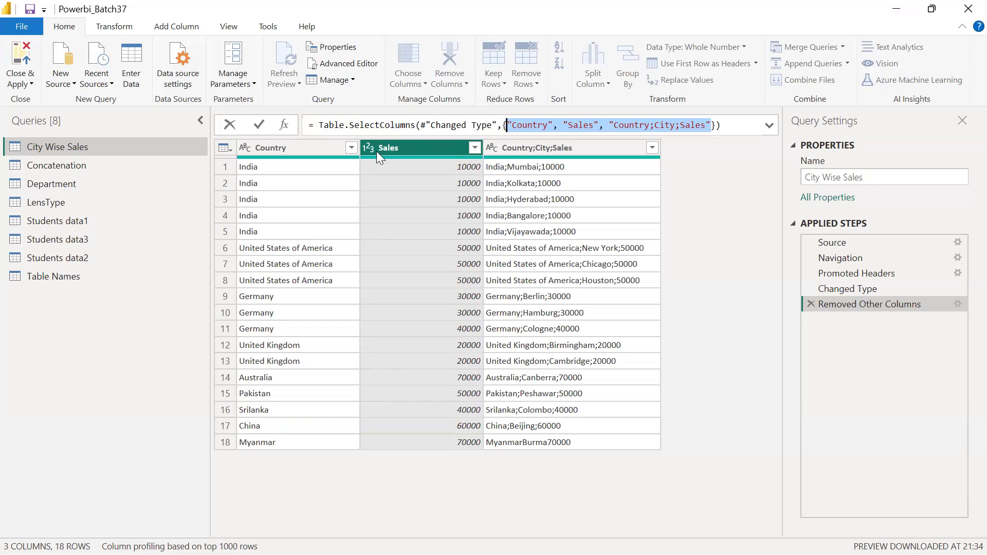
click(310, 144)
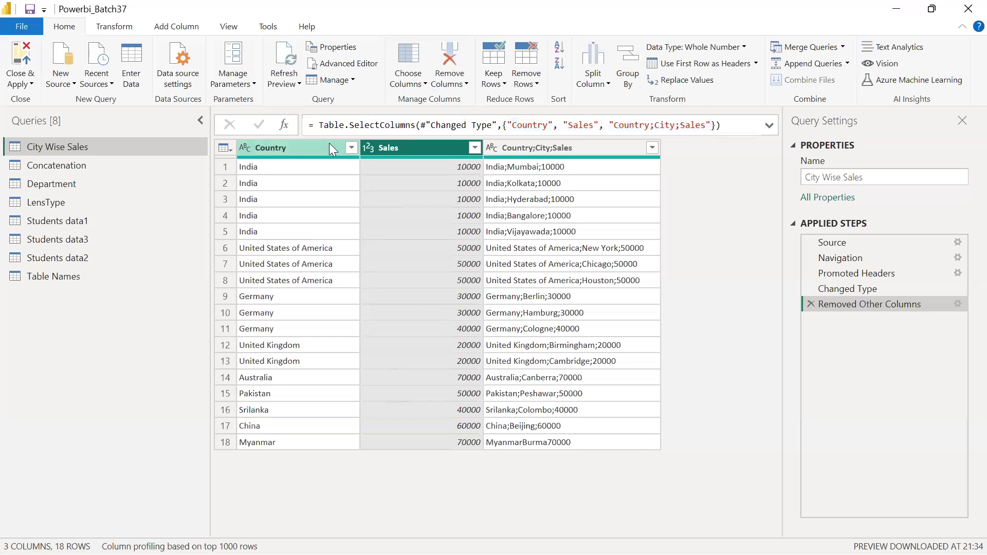
click(407, 82)
click(423, 102)
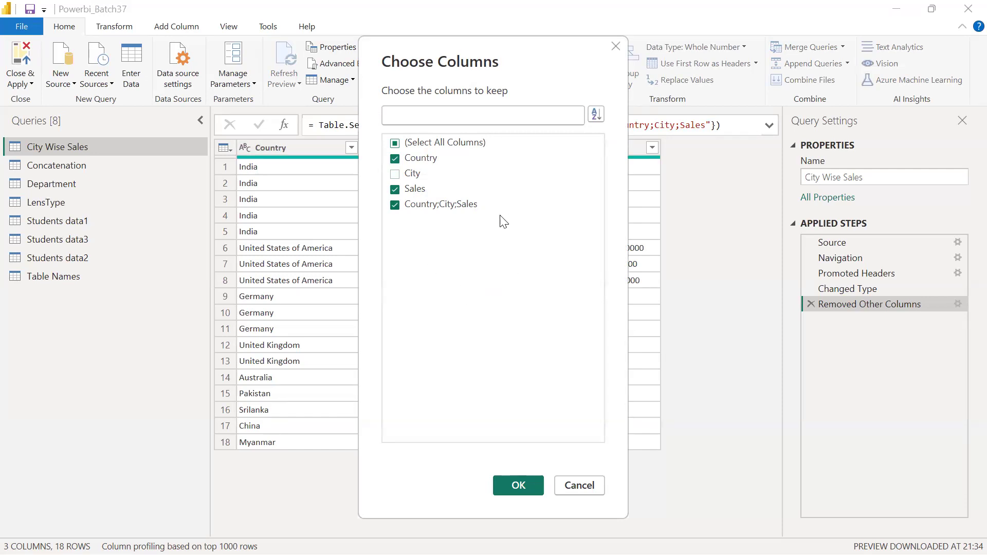
click(615, 47)
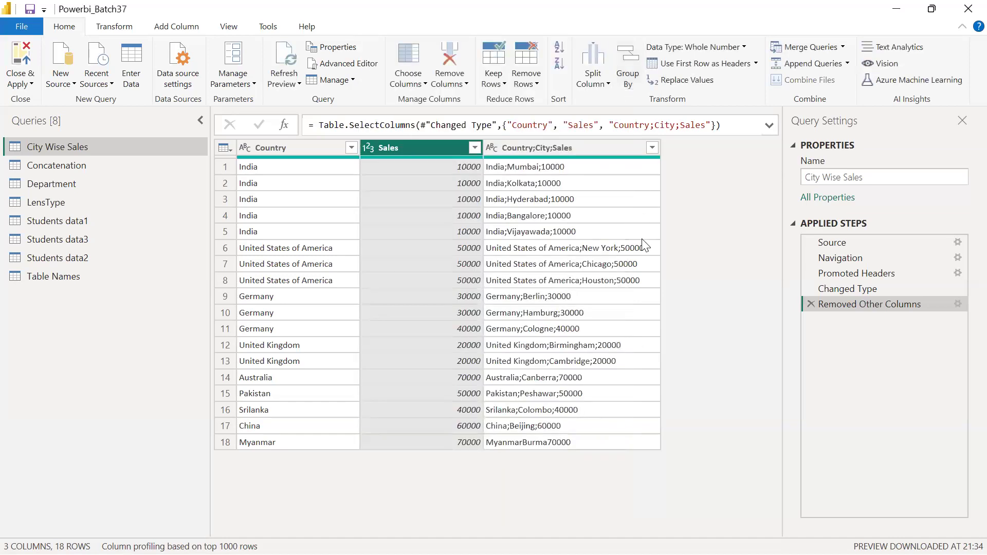
- Add "City" between "Country" and "Sales" in the Table.SelectColumns formula and commit it
click(571, 132)
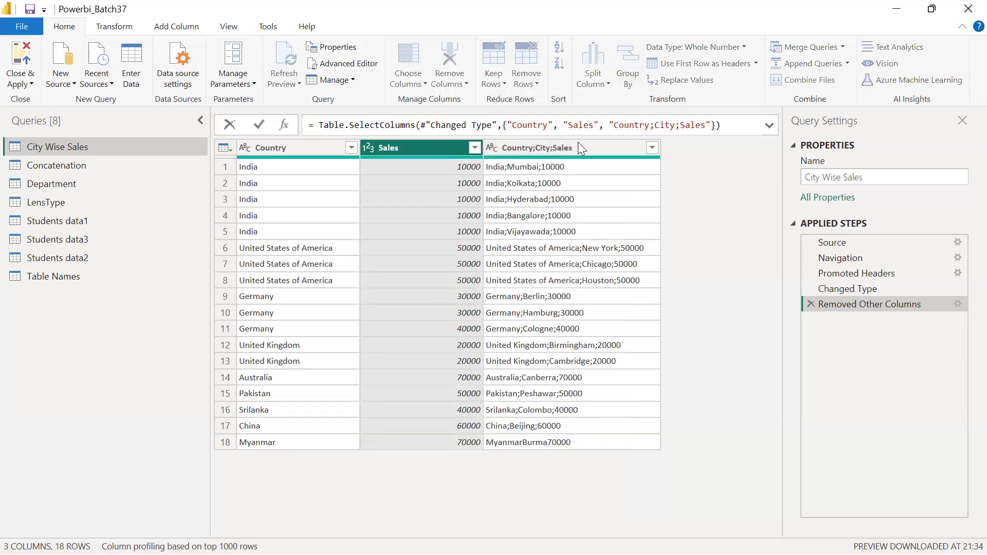
text("City")
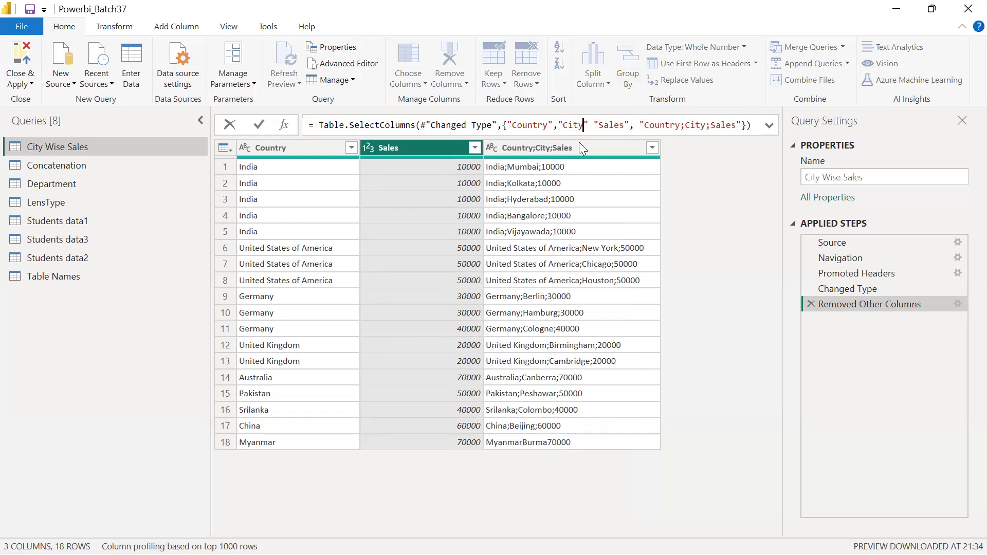
text(,)
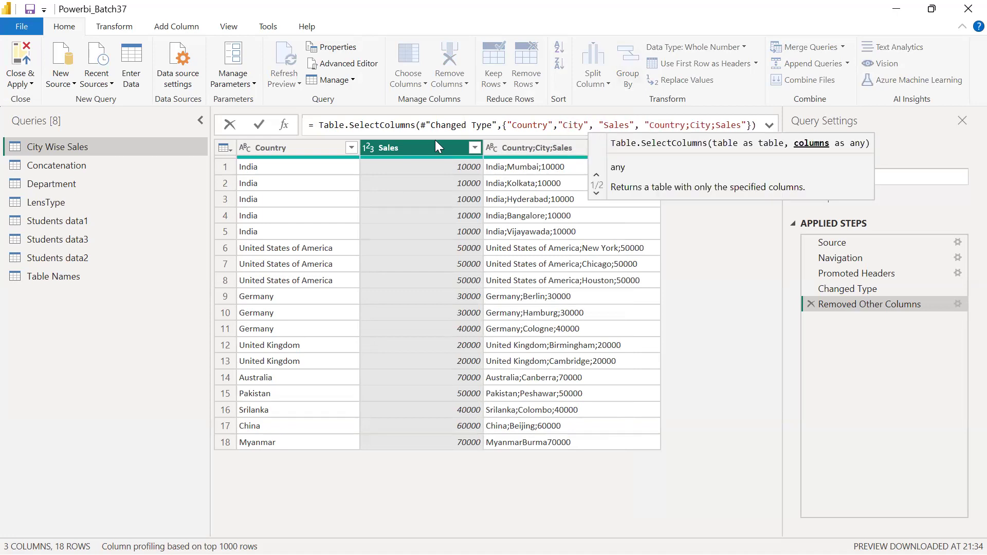
click(259, 124)
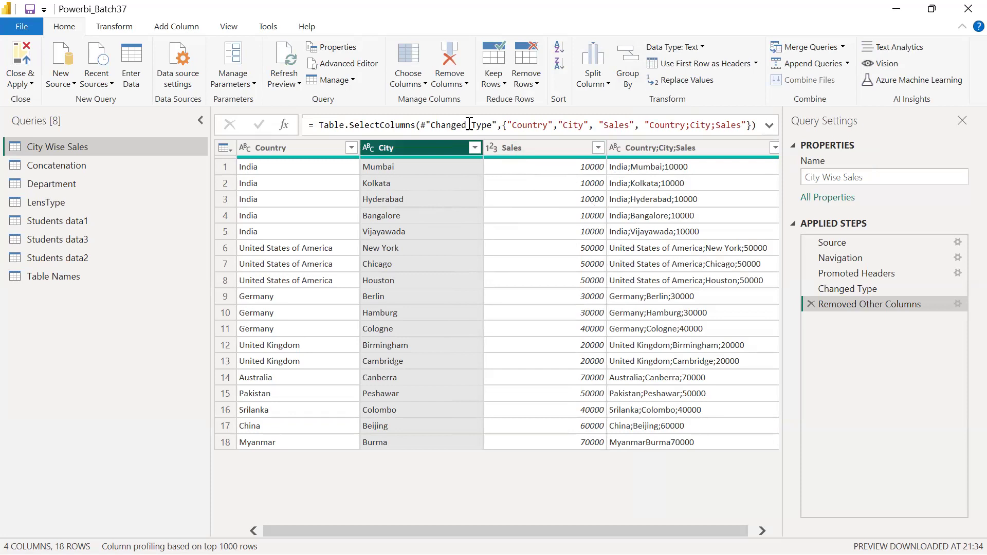
- Check which City Wise Sales columns are ticked in Choose Columns and close the dialog
click(408, 79)
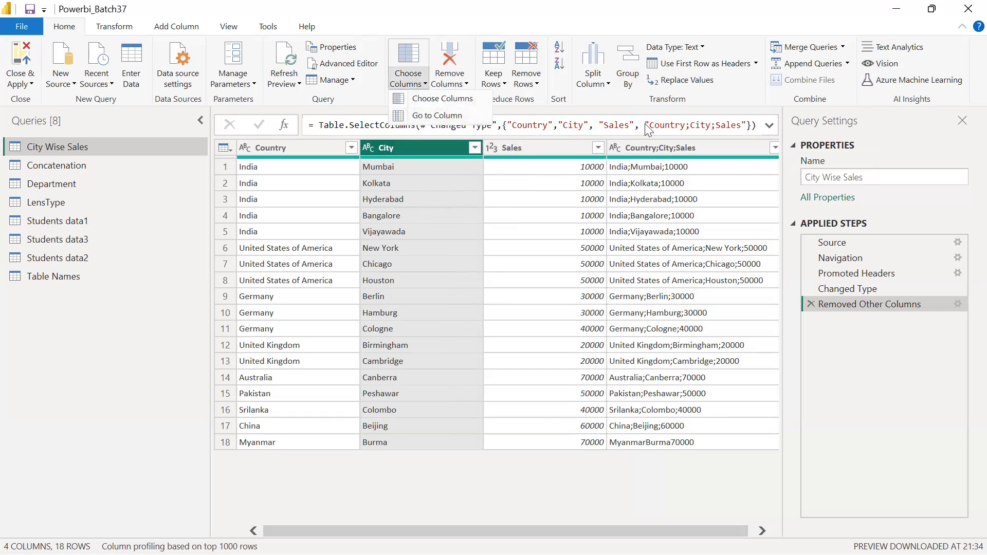
click(435, 100)
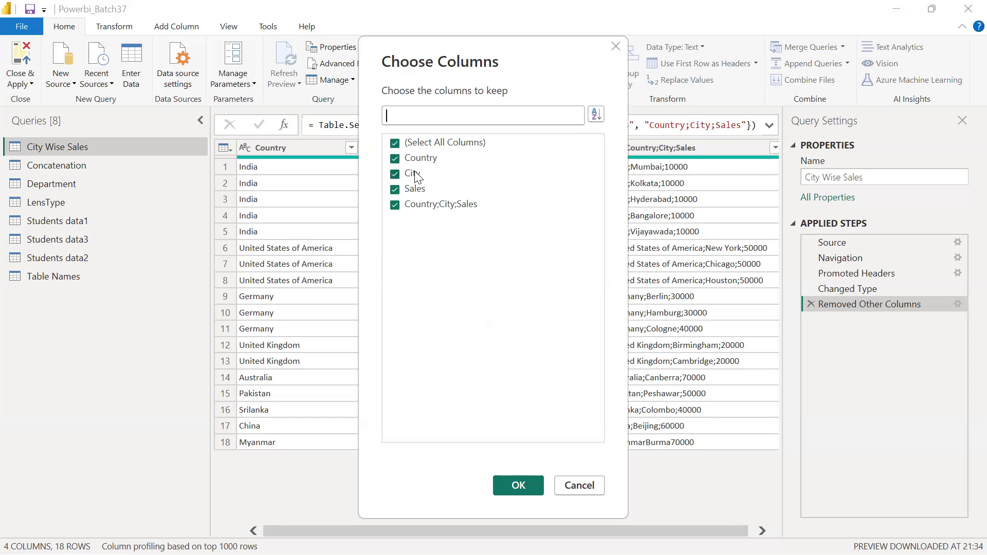
click(616, 47)
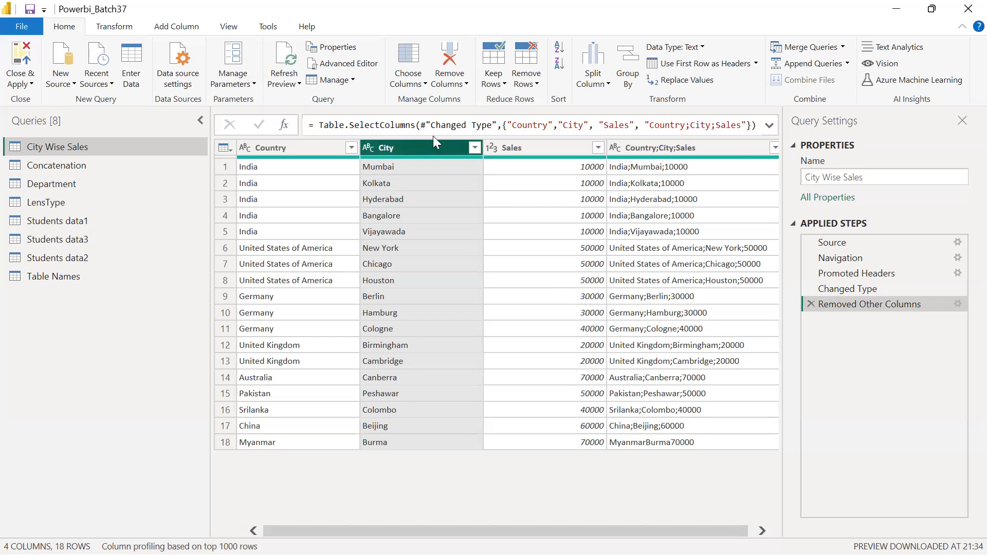
- Jump to the Country;City;Sales column with Go to Column, and reselect the Country column
click(424, 83)
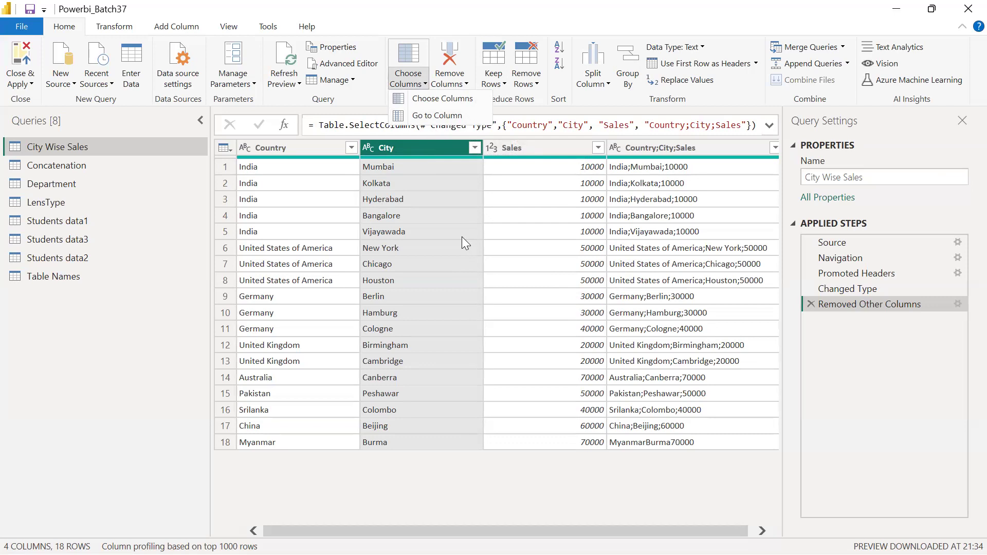
click(442, 114)
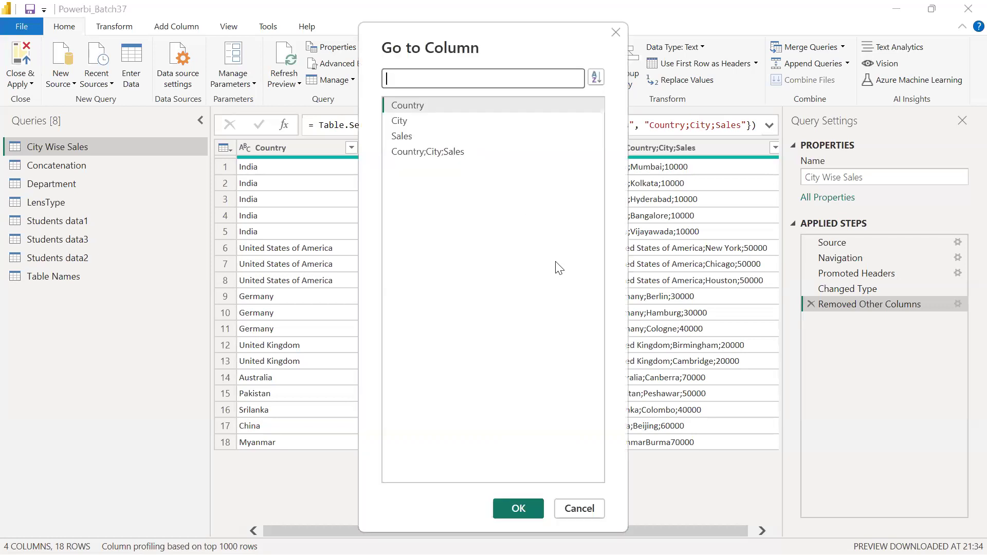
click(422, 154)
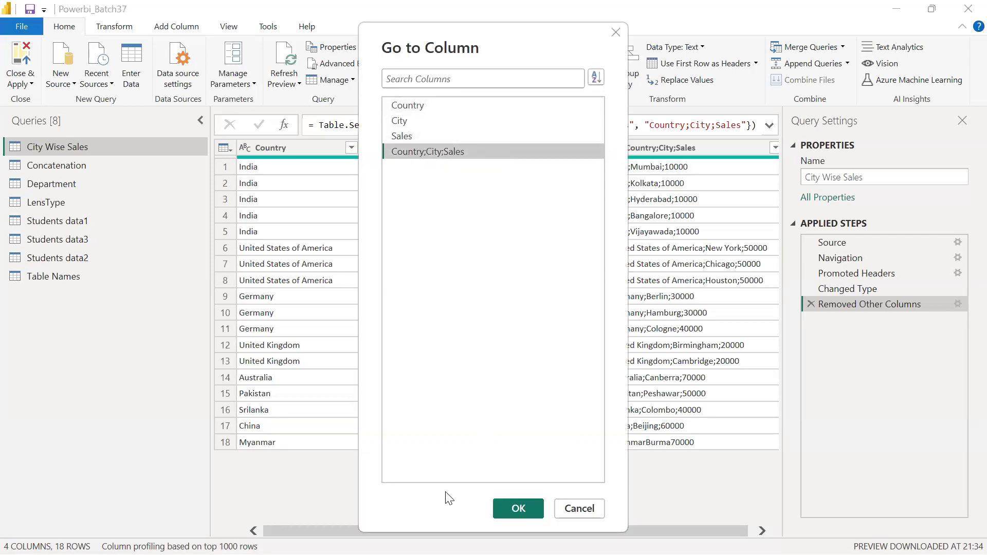
click(517, 508)
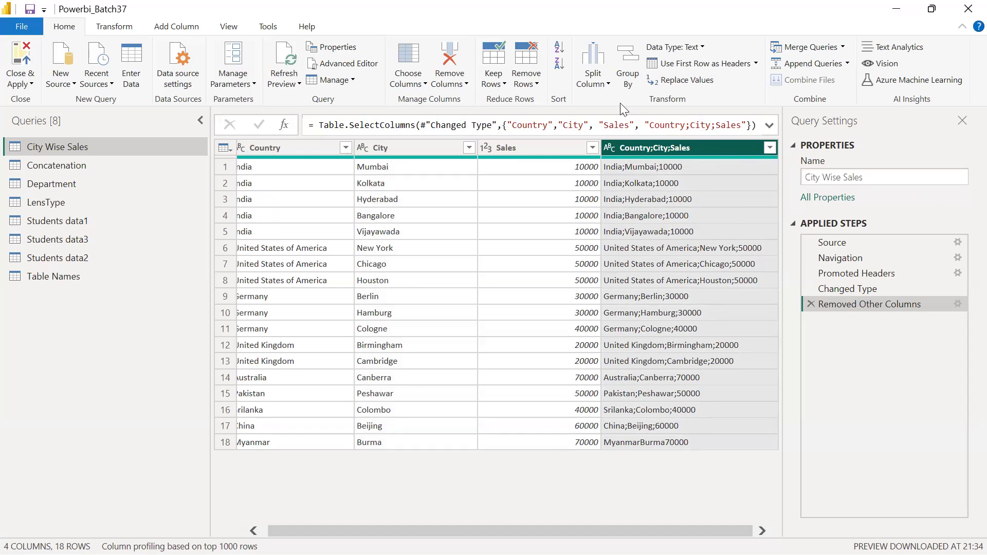
click(263, 147)
click(571, 149)
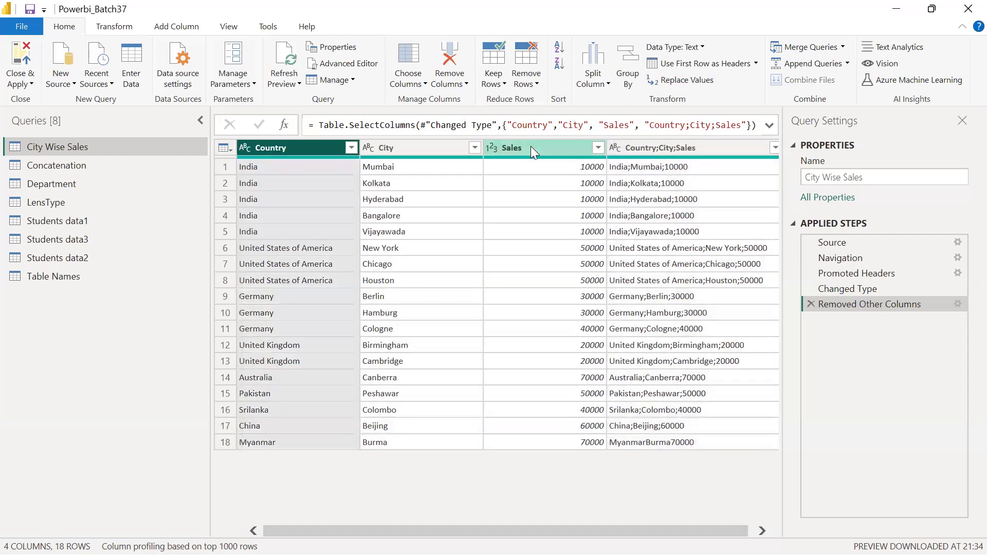
click(730, 153)
click(286, 154)
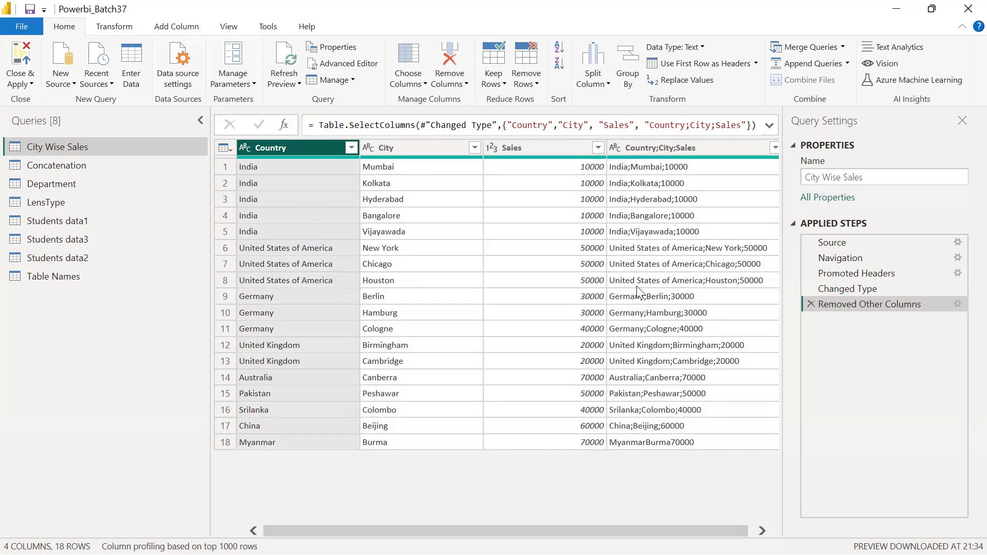
click(424, 84)
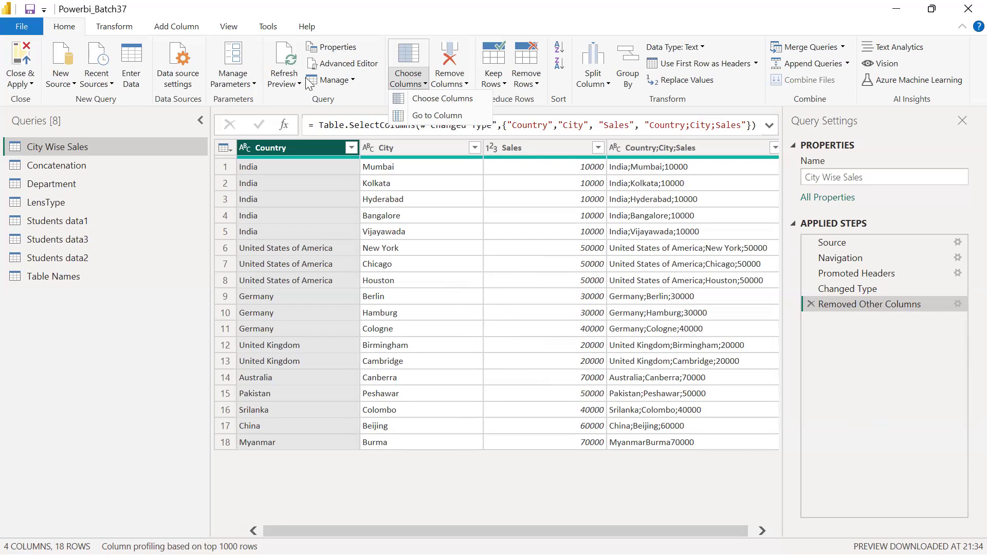
click(649, 257)
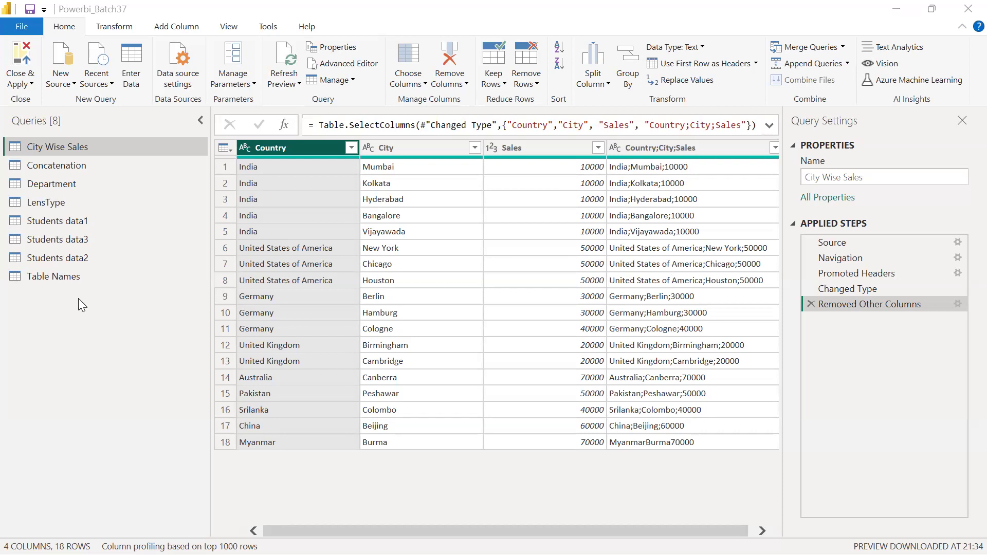
- View the Table Names query, and review the City Wise Sales applied steps from Navigation through Removed Other Columns
click(66, 278)
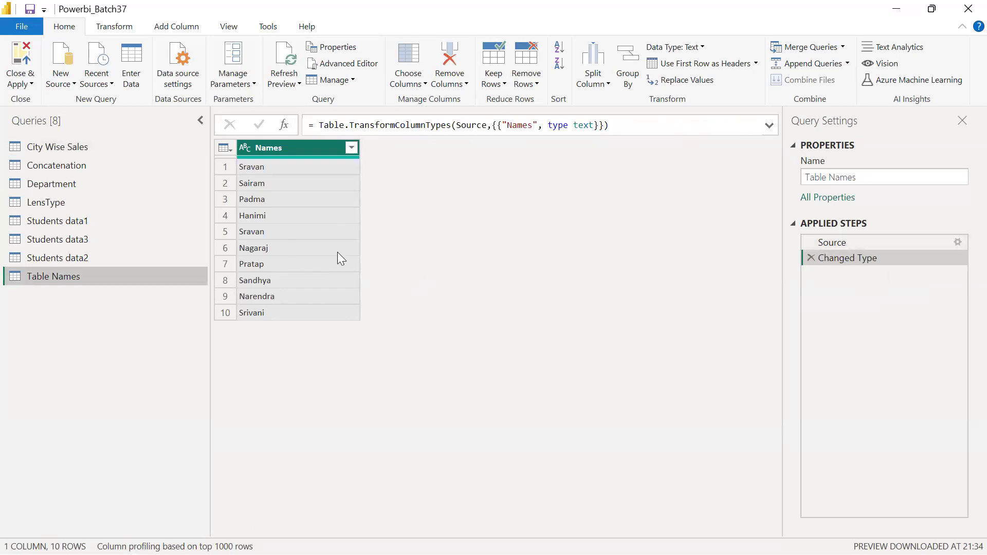
click(75, 147)
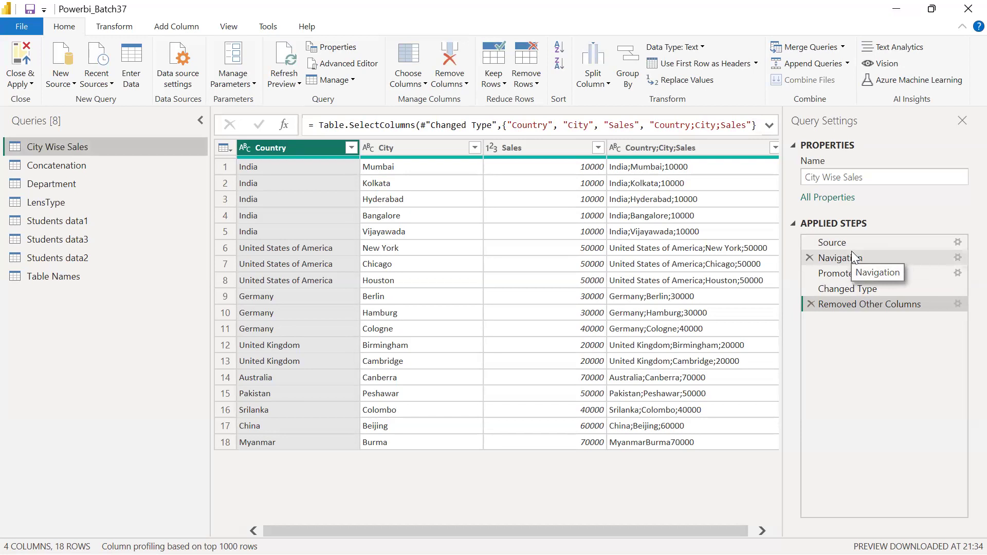
click(856, 257)
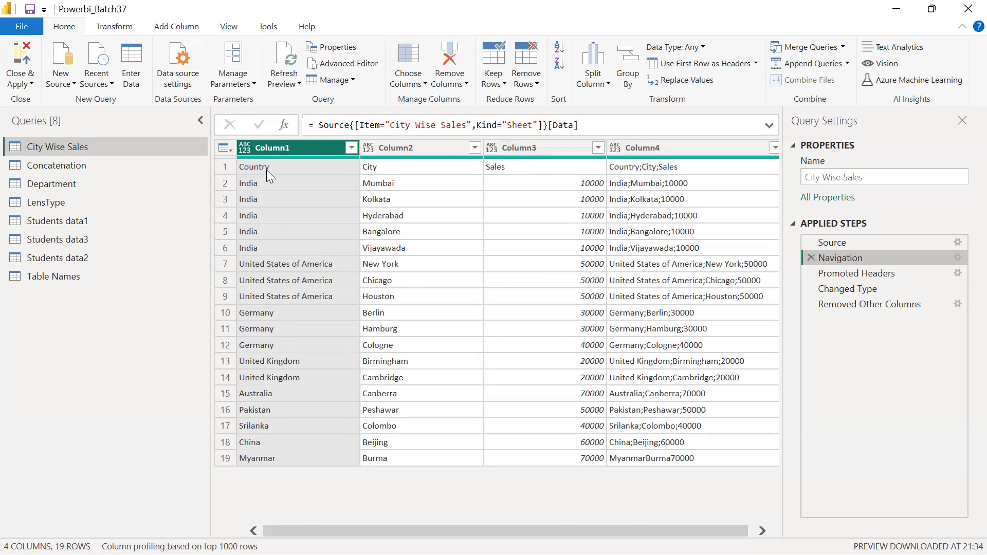
click(859, 275)
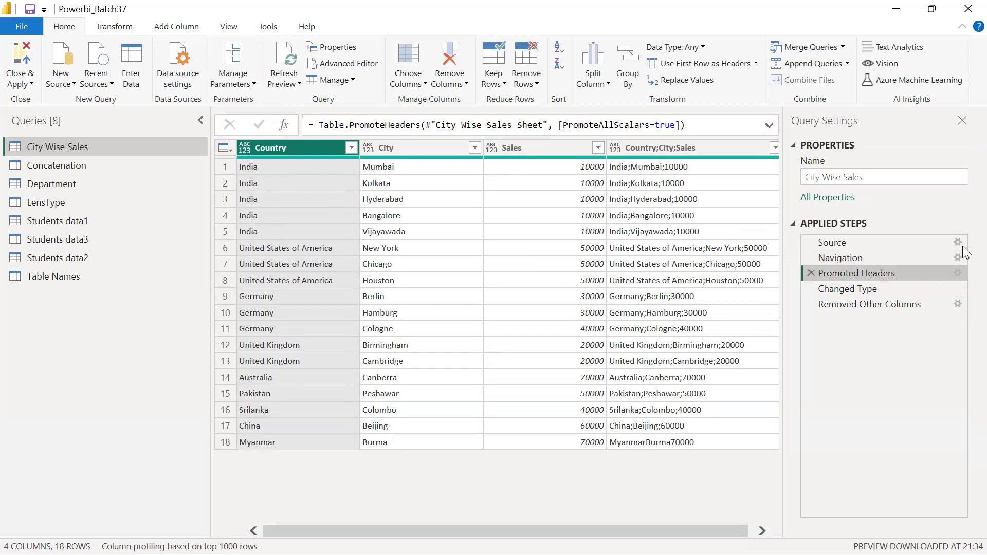
click(862, 289)
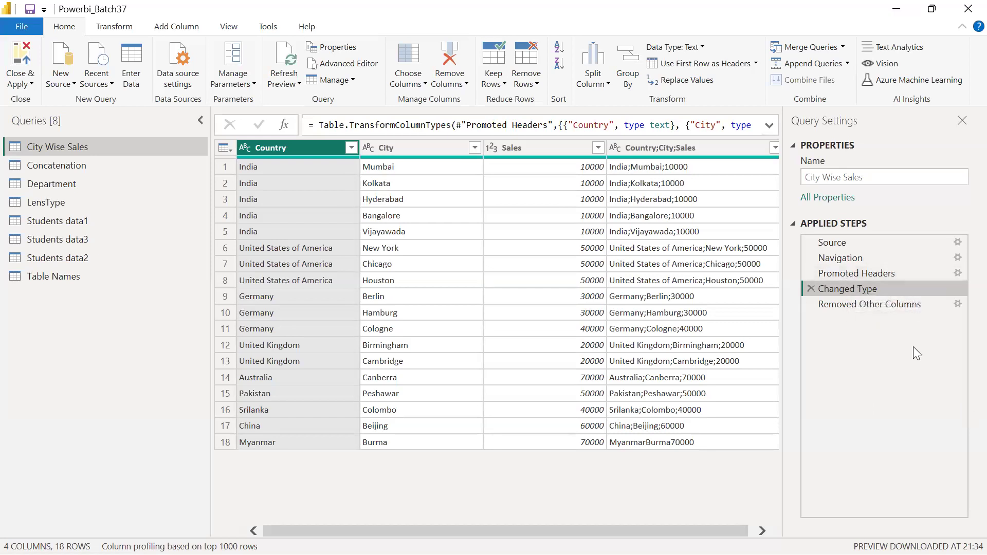
click(855, 303)
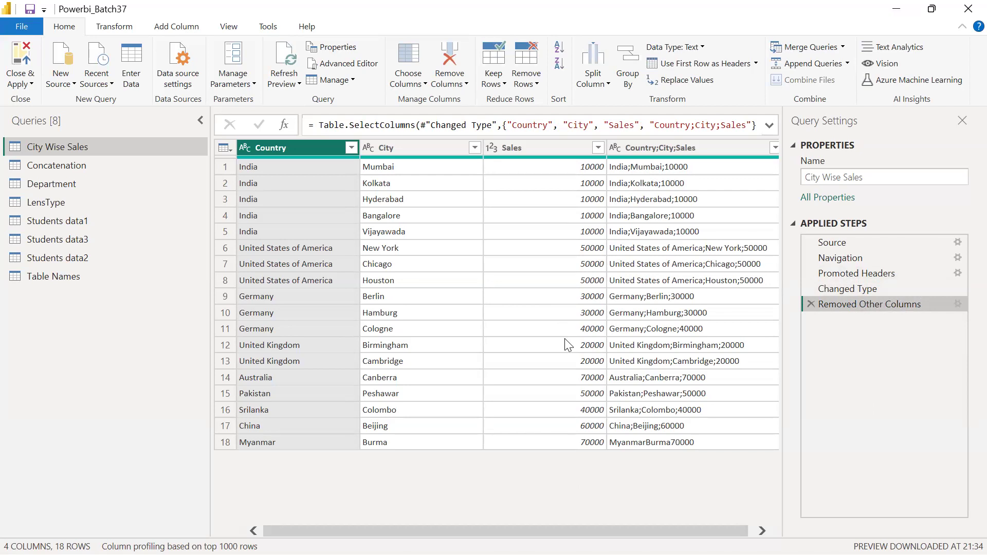
click(420, 85)
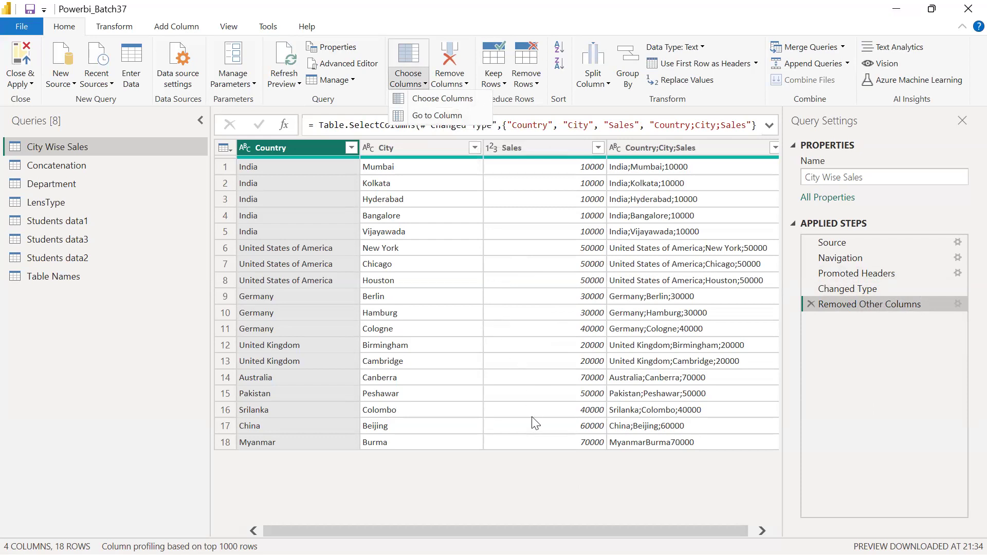
click(534, 463)
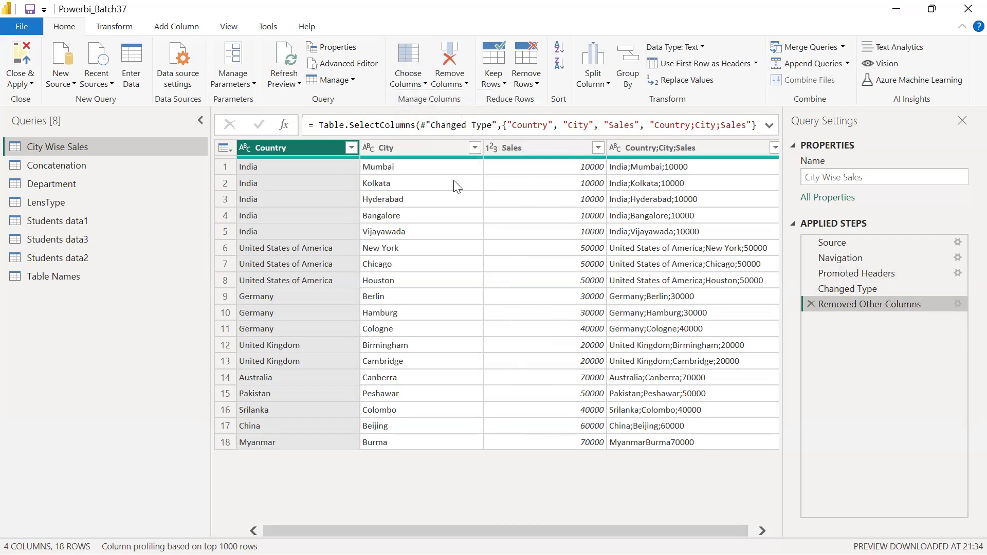
- Remove the Hindi, Maths and Telugu columns from the Students data1 query
click(463, 83)
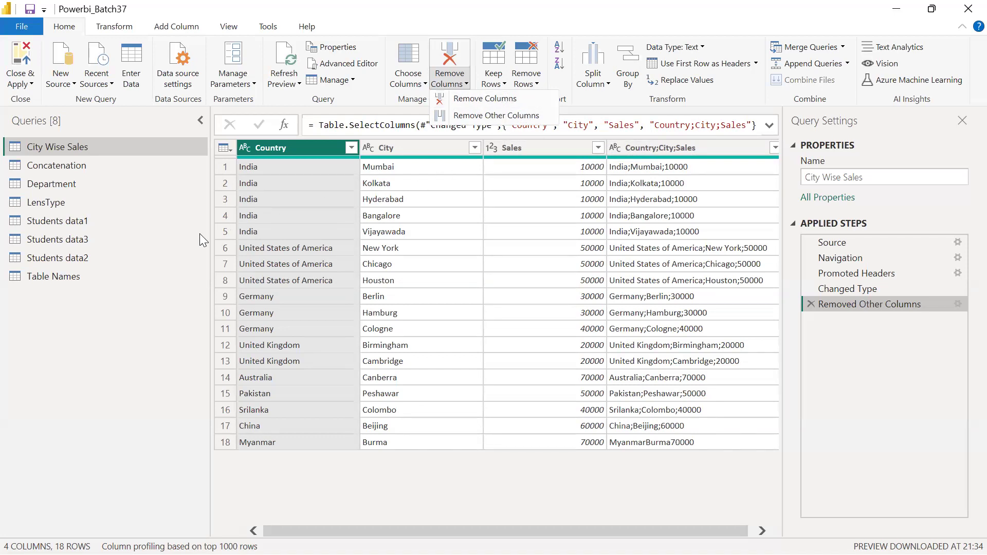
click(73, 227)
click(73, 227)
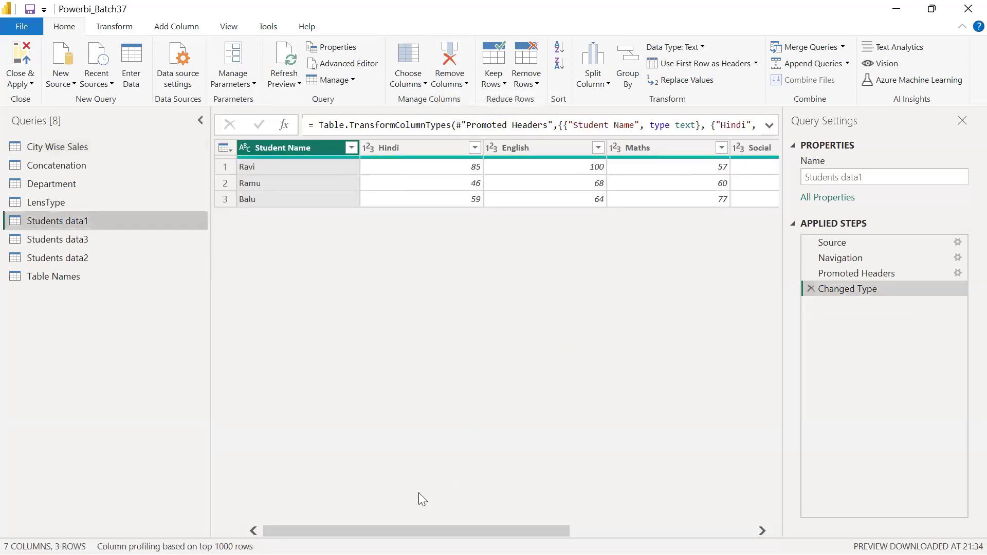
drag(418, 530, 473, 518)
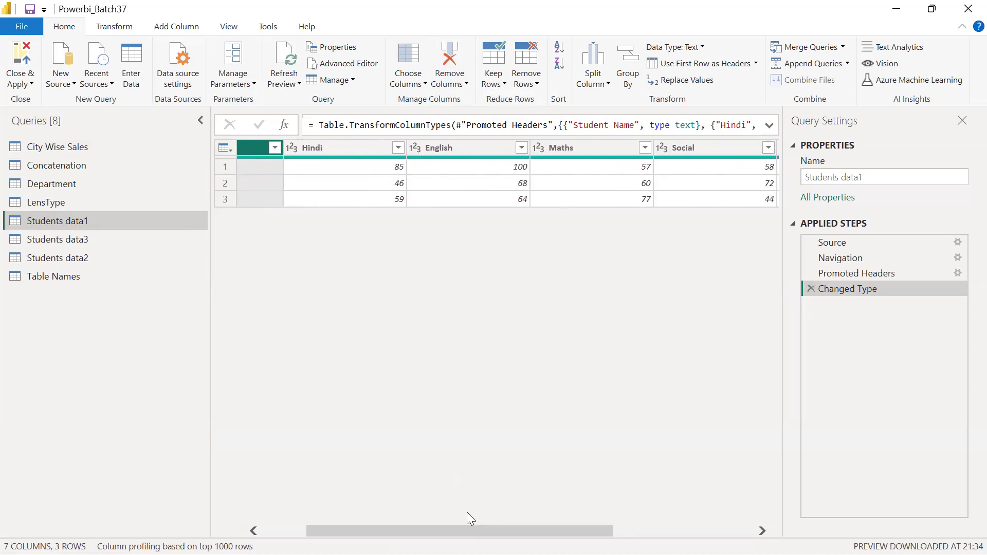
click(365, 149)
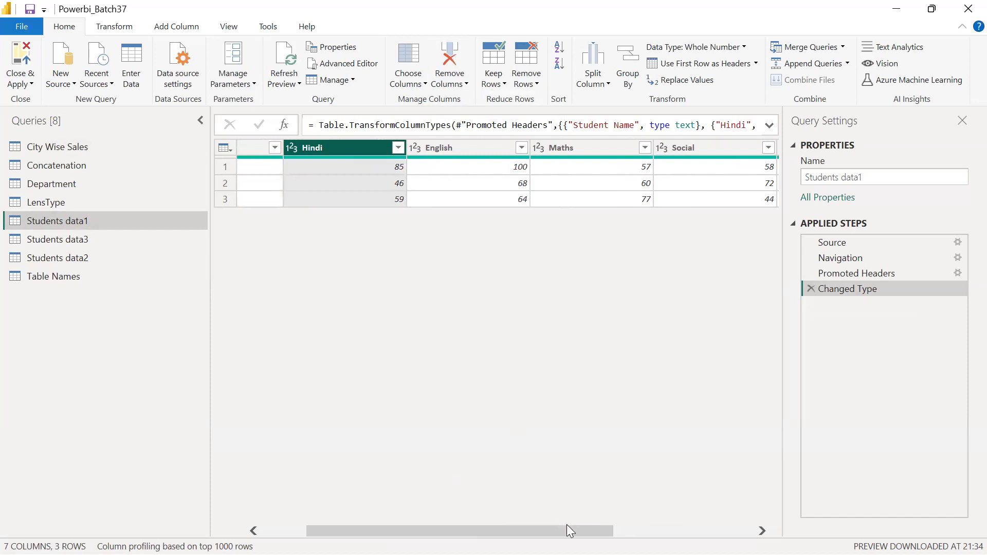
ctrl+click(579, 148)
scroll(668, 170, right, 5)
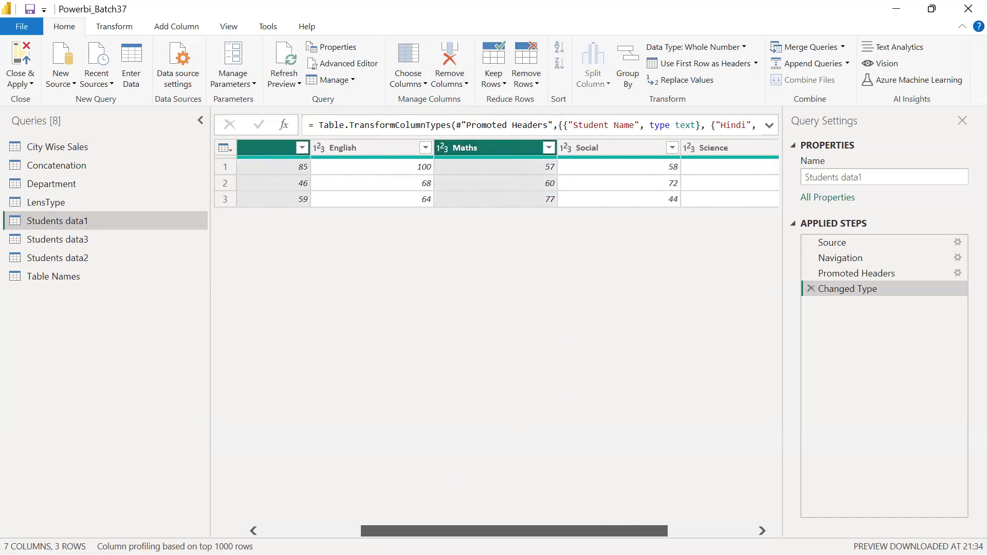
ctrl+click(702, 150)
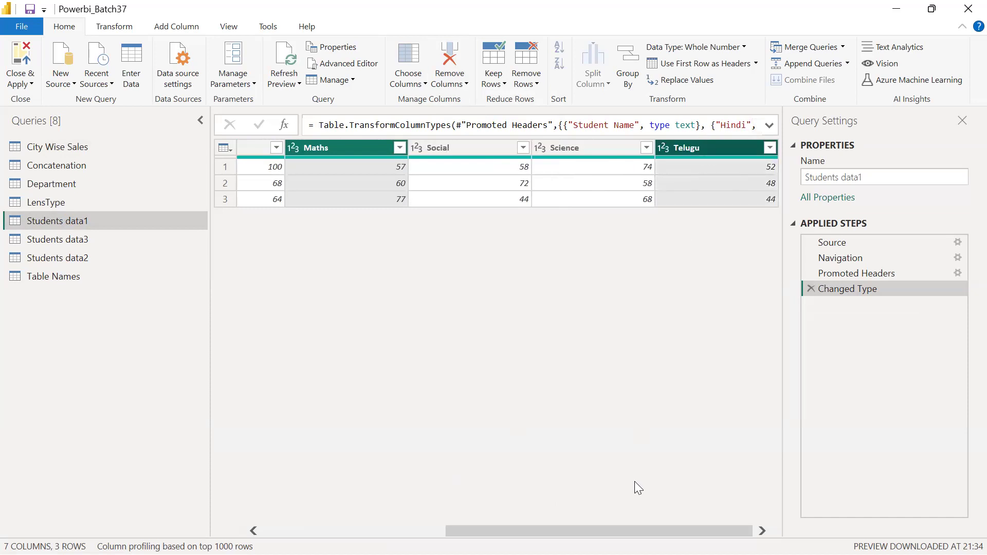
mouse_move(611, 530)
mouse_down()
mouse_move(428, 527)
mouse_move(614, 529)
mouse_up()
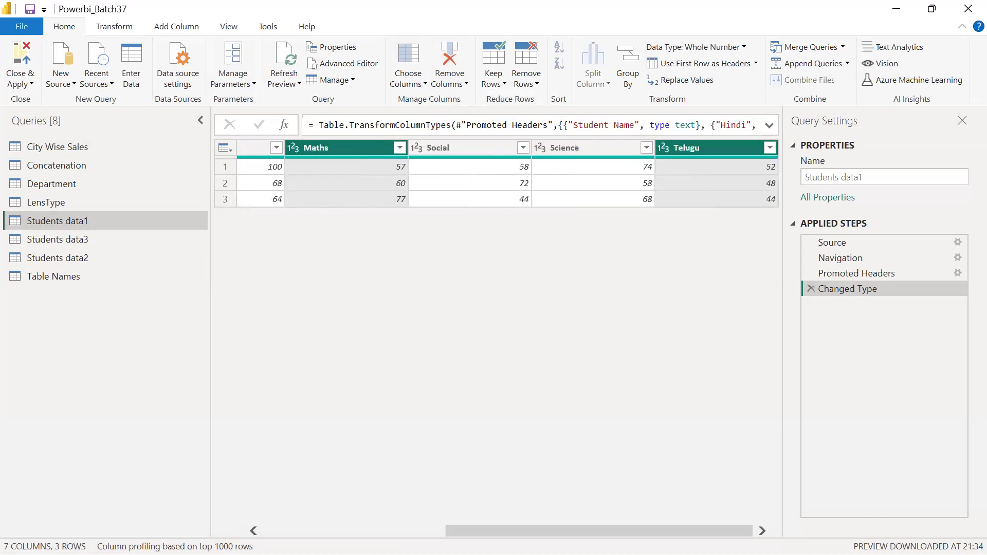
click(463, 82)
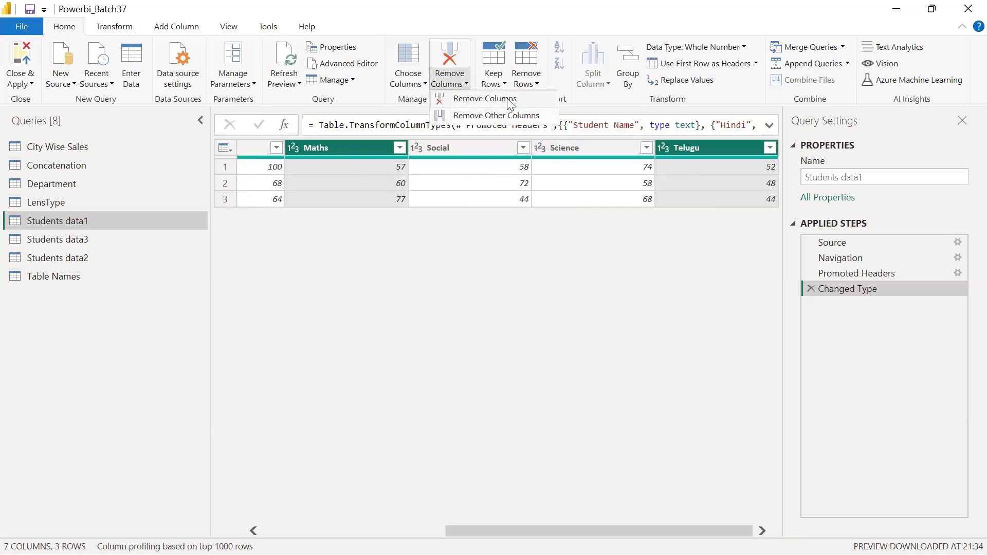
click(504, 99)
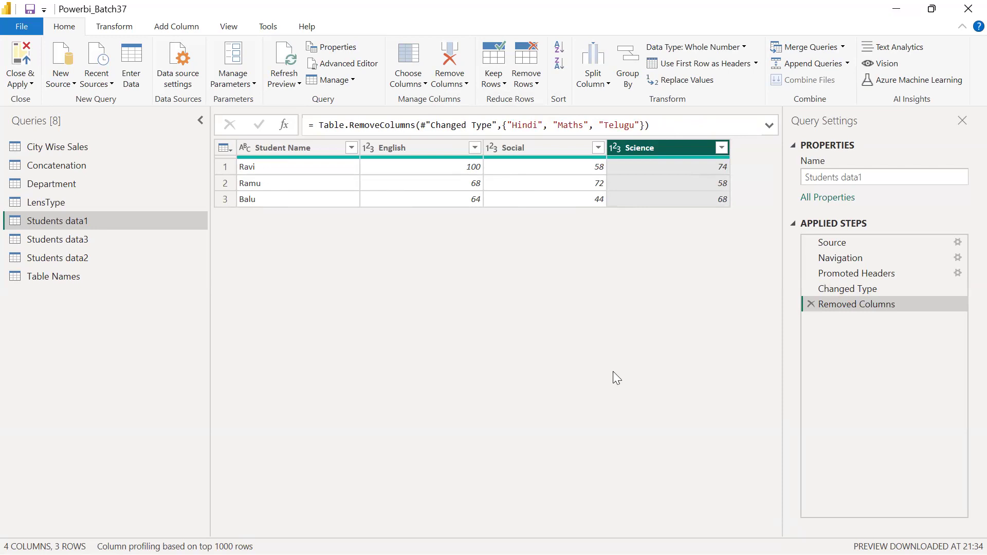
- Remove all columns of Students data1 other than Student Name
click(301, 149)
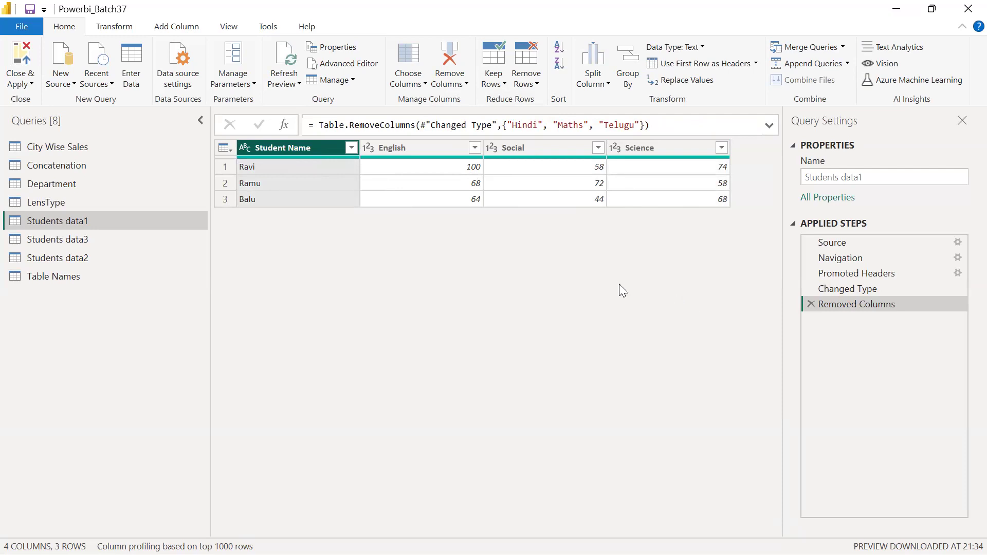
click(451, 83)
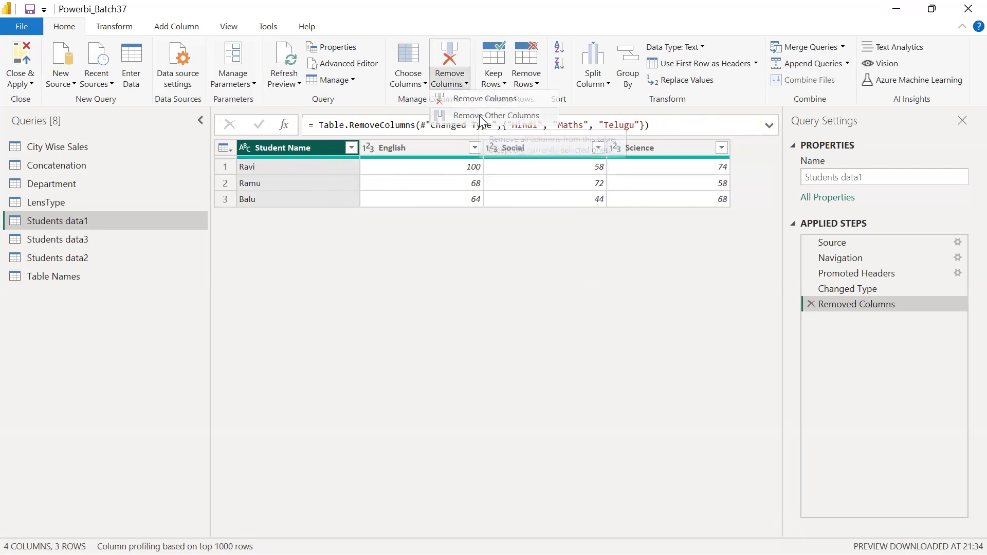
click(479, 115)
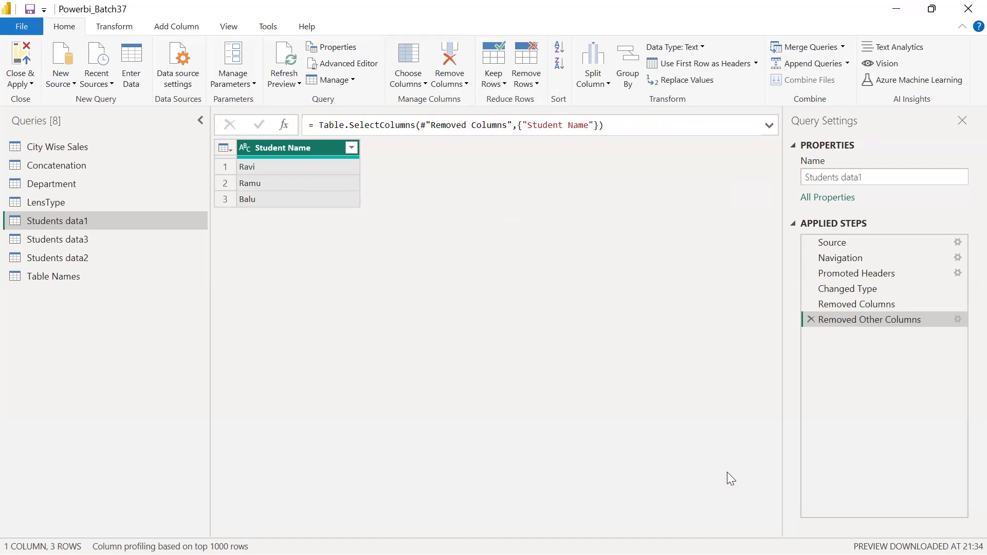
- Delete the Removed Other Columns and Removed Columns steps from Students data1
click(809, 321)
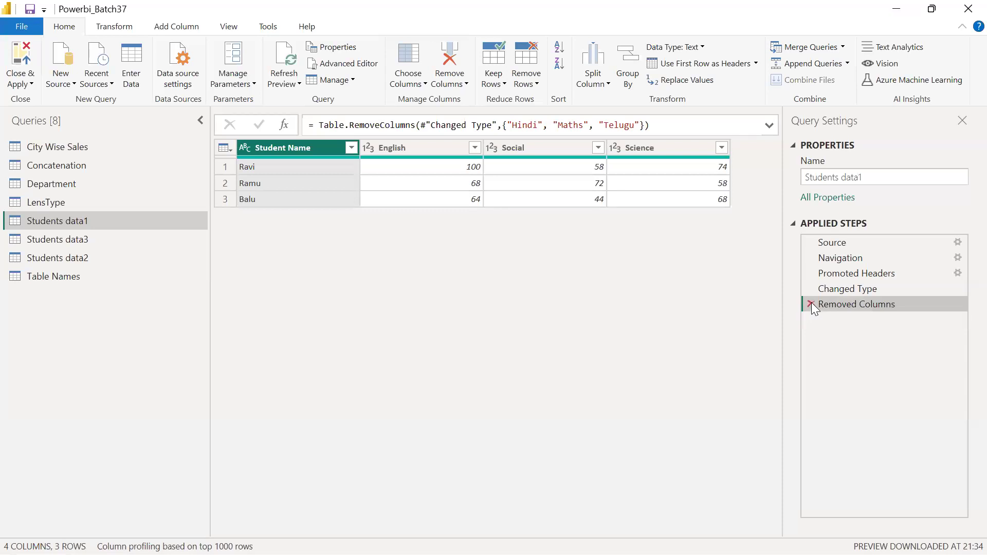
click(810, 303)
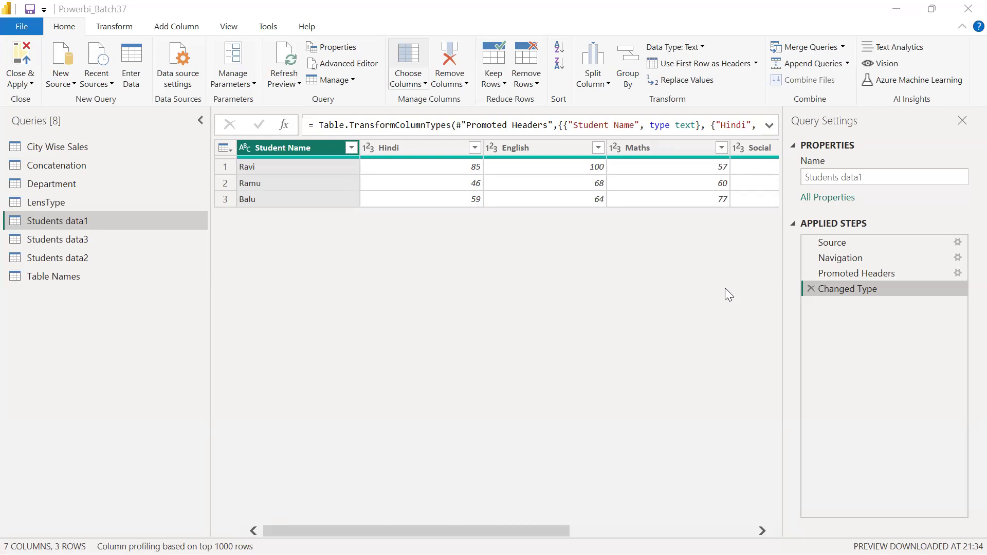
- Remove all Students data1 columns other than Student Name and English, and delete the resulting applied step
click(562, 146)
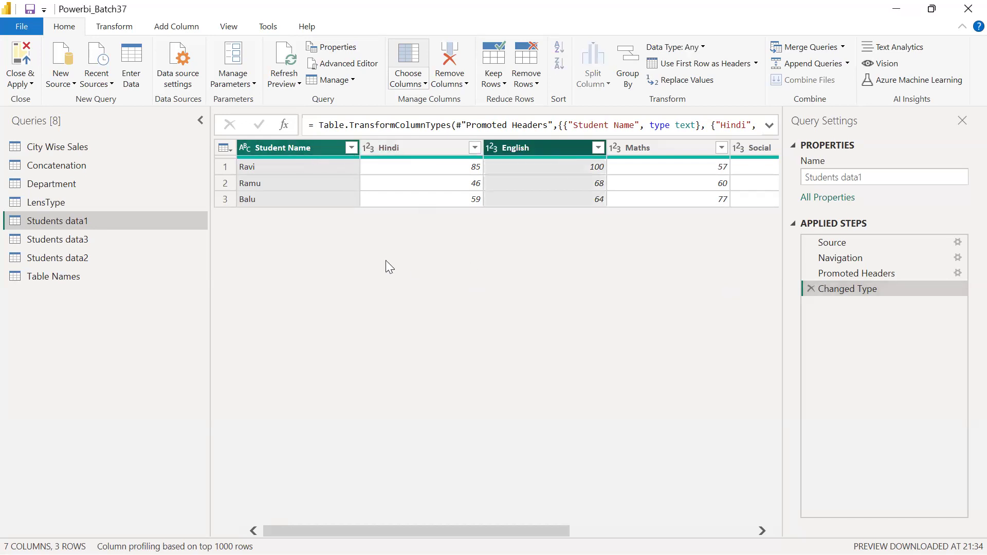
click(451, 83)
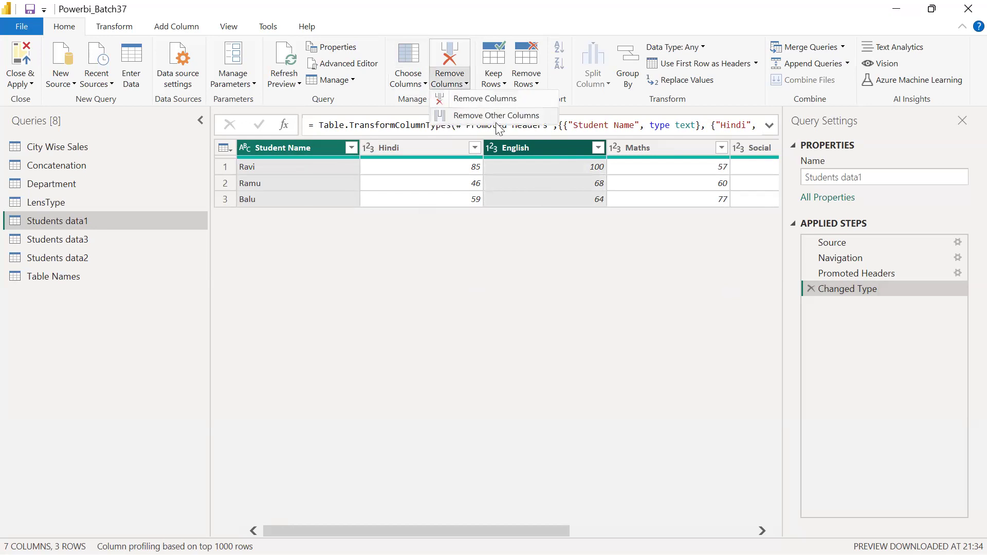
click(508, 115)
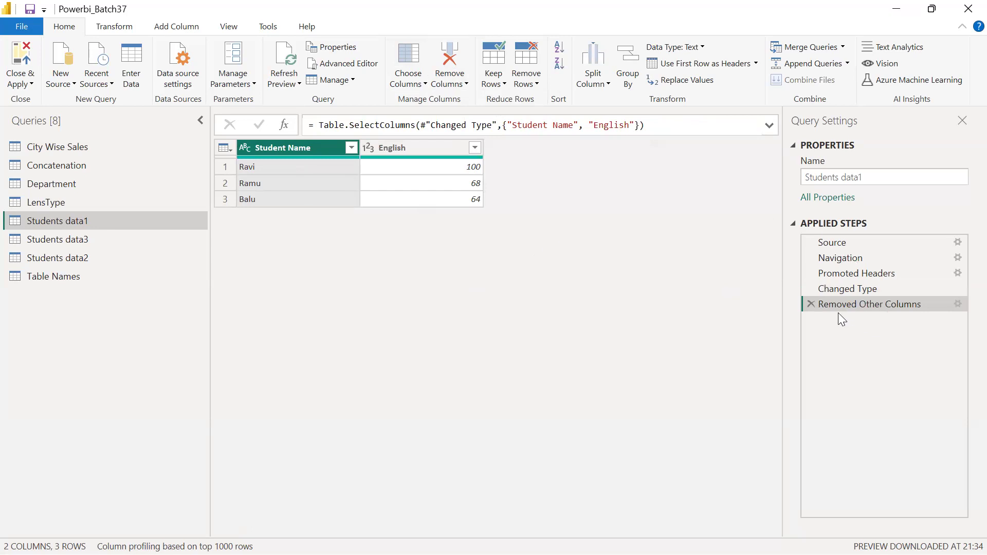
click(811, 304)
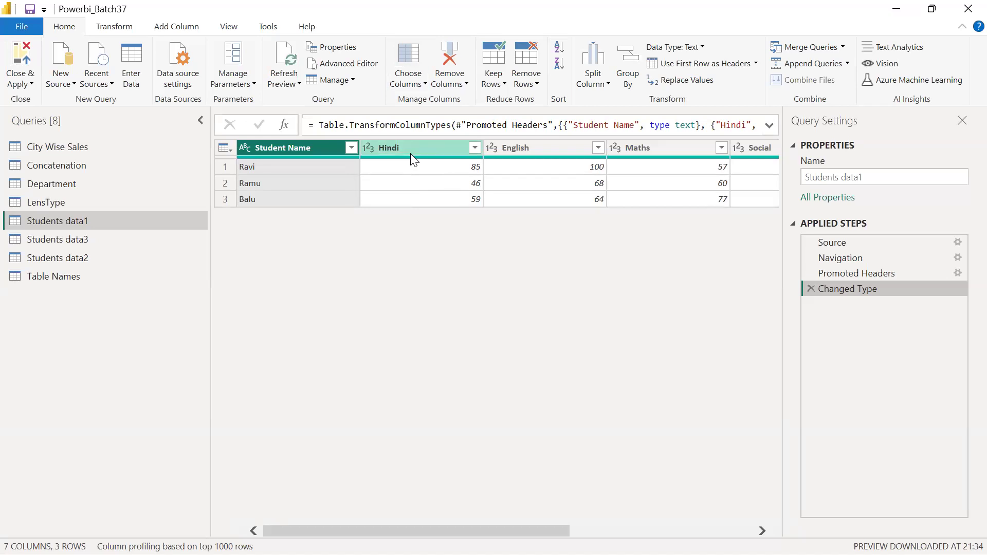
click(457, 78)
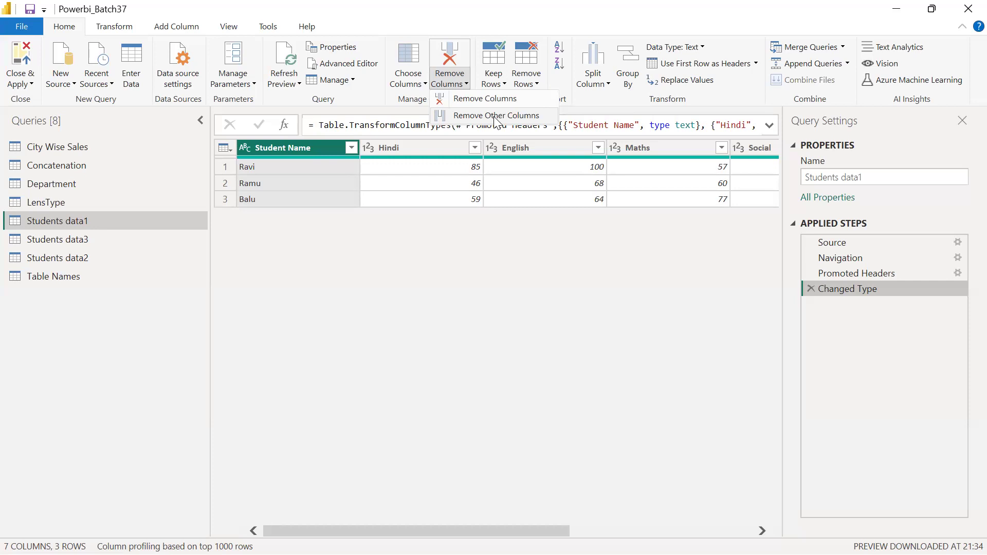
click(420, 85)
click(421, 86)
click(420, 86)
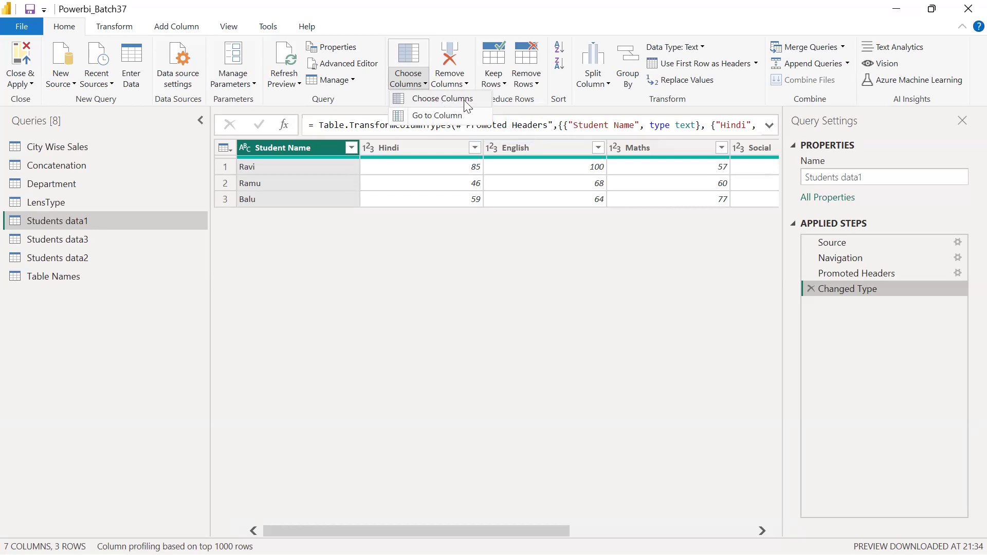
click(462, 82)
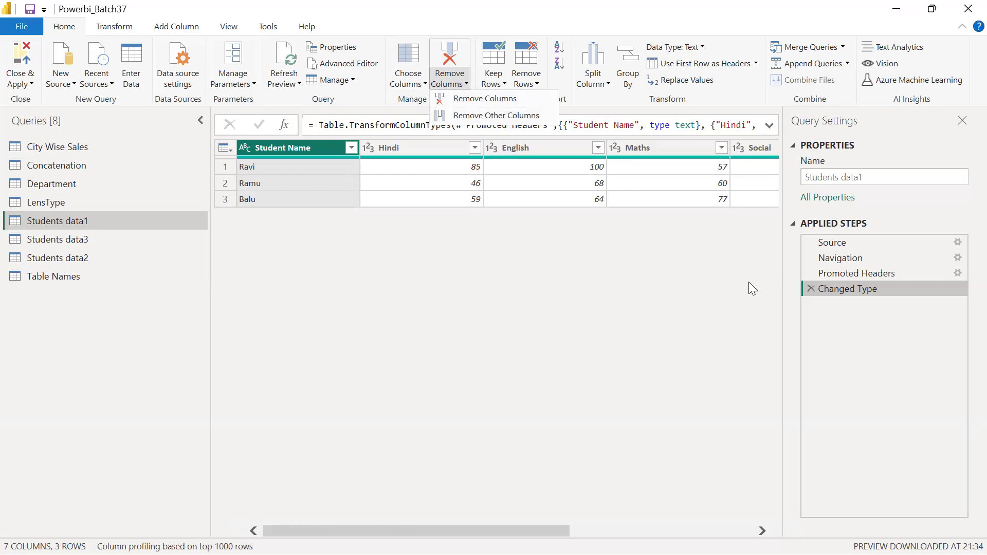
key(alt+Tab)
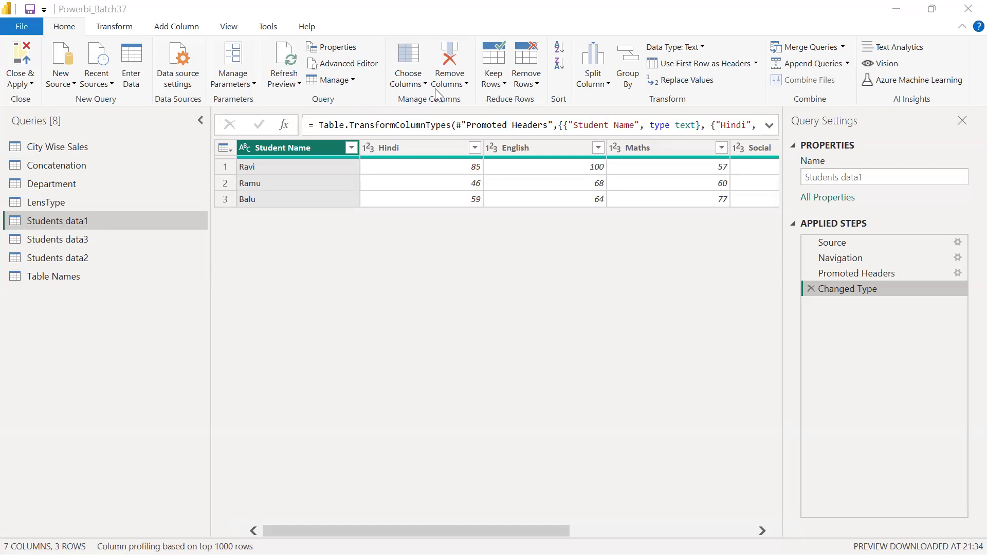
- Create a duplicate of the City Wise Sales query
click(352, 80)
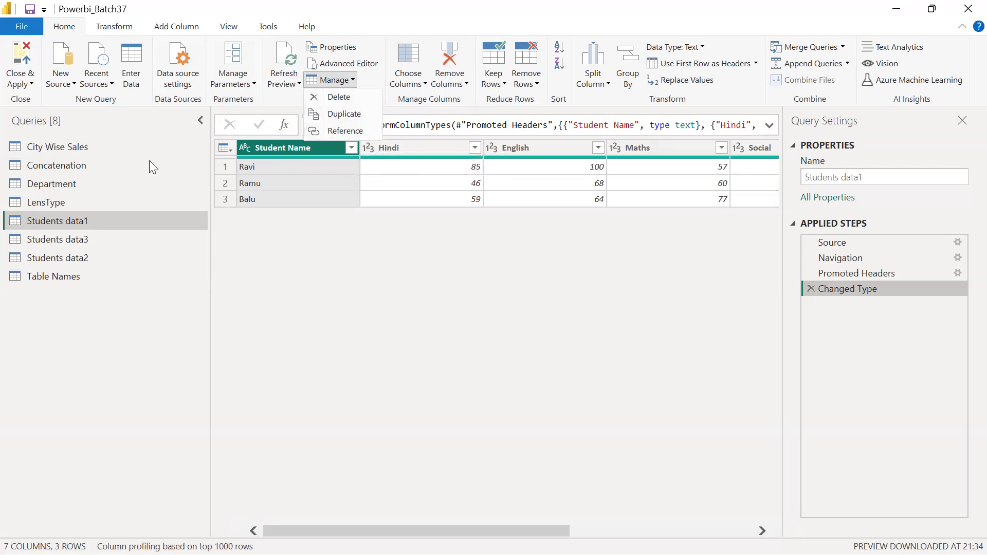
click(91, 147)
click(91, 147)
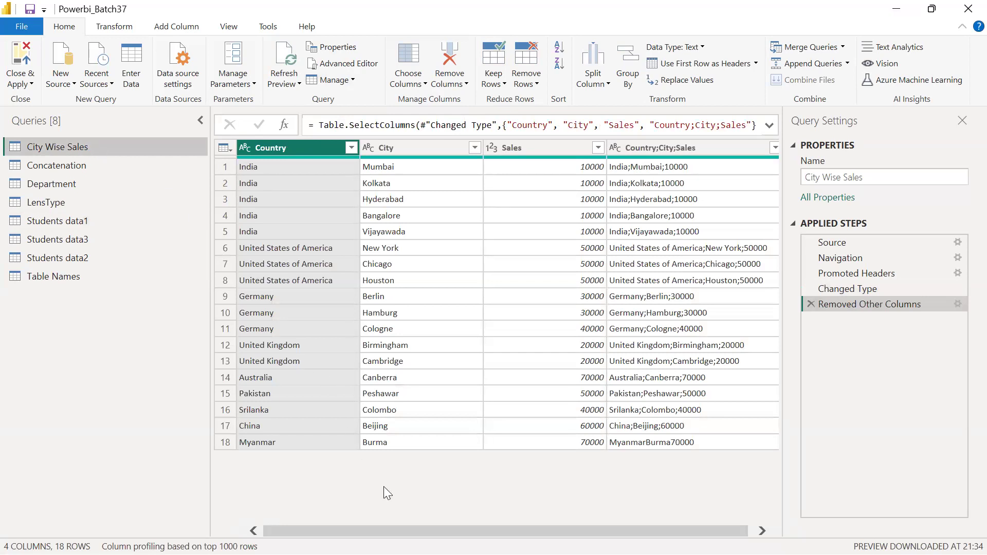
click(353, 80)
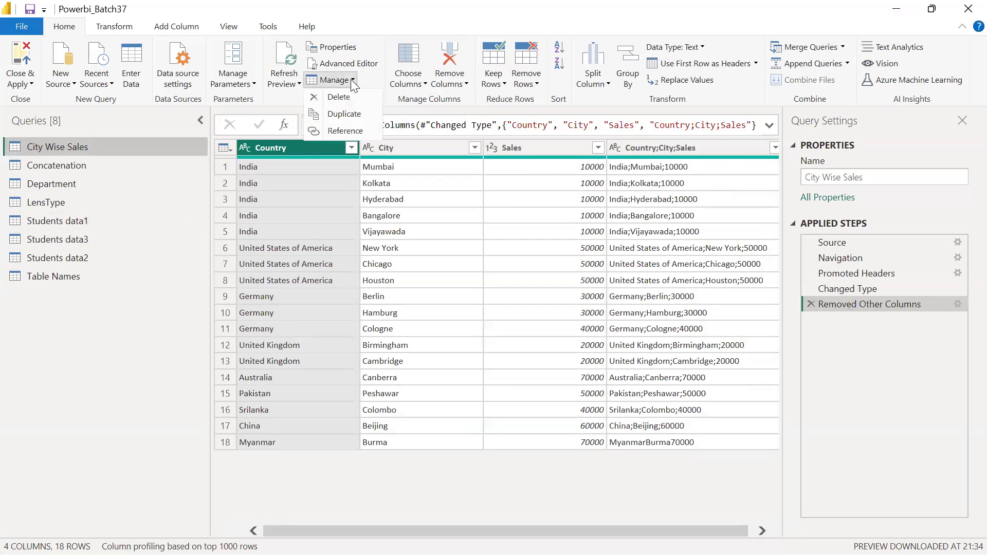
click(357, 114)
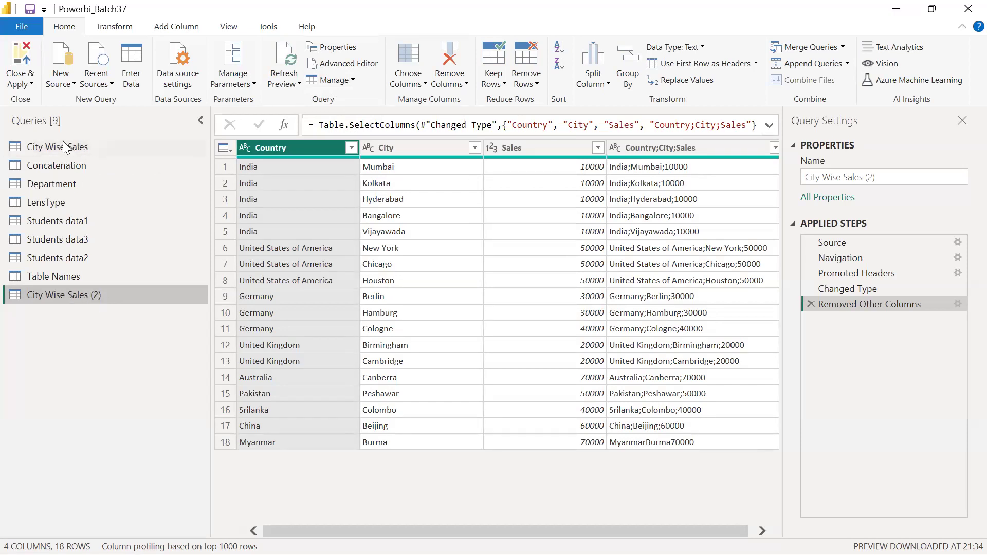
- Rename the duplicated City Wise Sales query as Duplicate
right_click(67, 296)
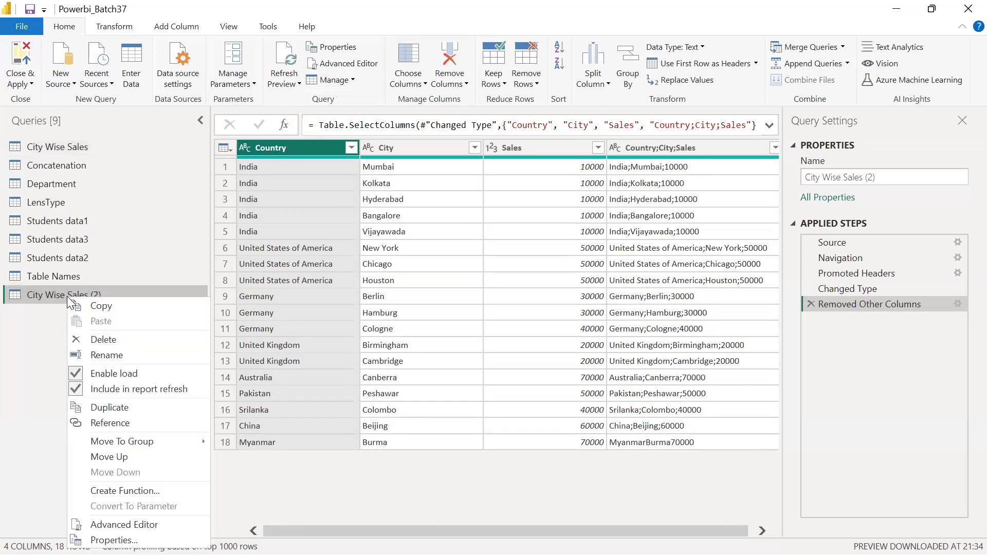
click(121, 359)
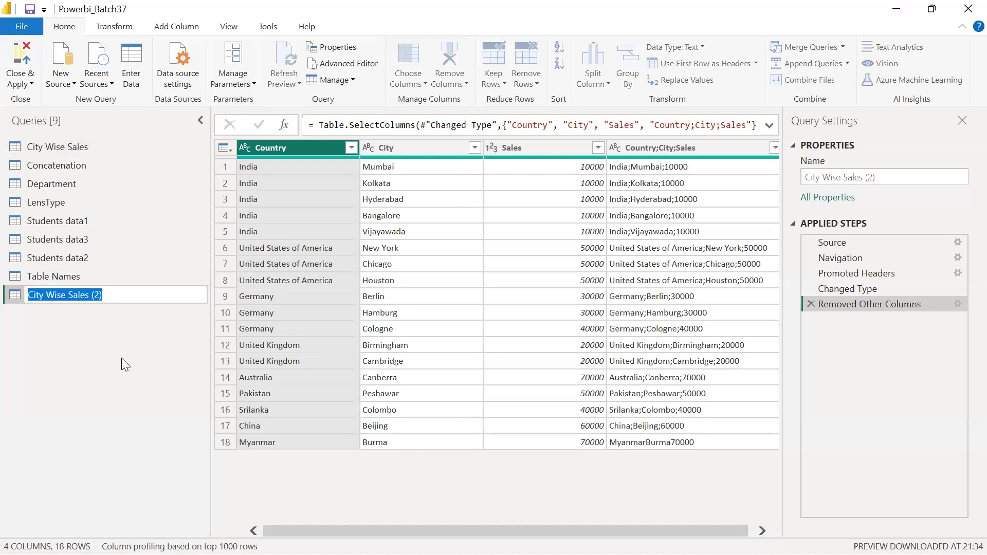
text(Du)
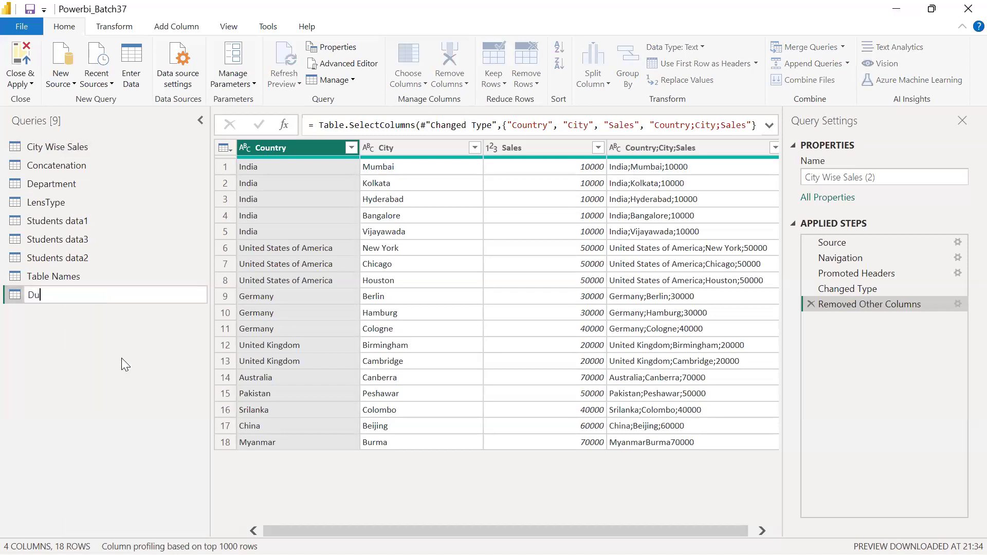
text(plicate)
key(Return)
- Create a reference query from the original City Wise Sales query
click(80, 148)
click(339, 82)
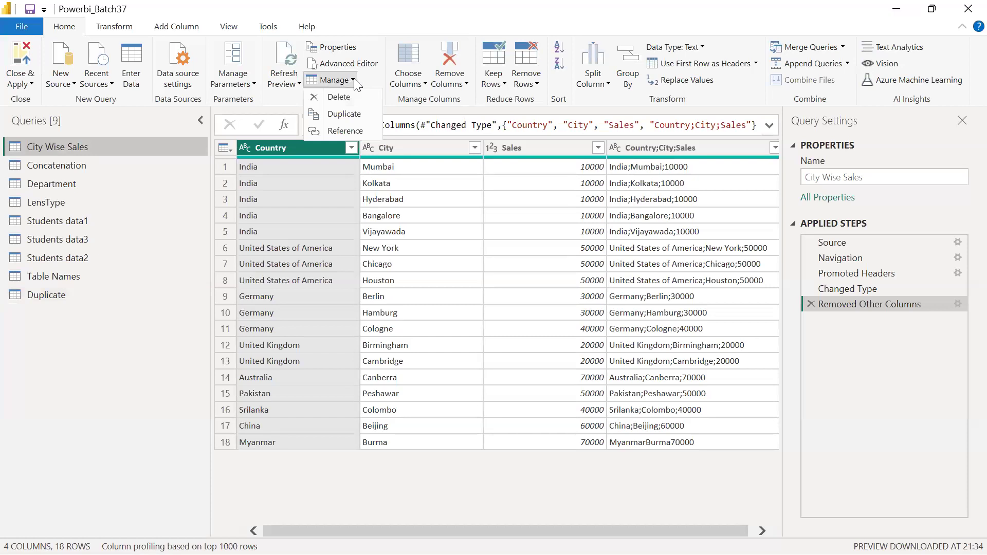
click(359, 129)
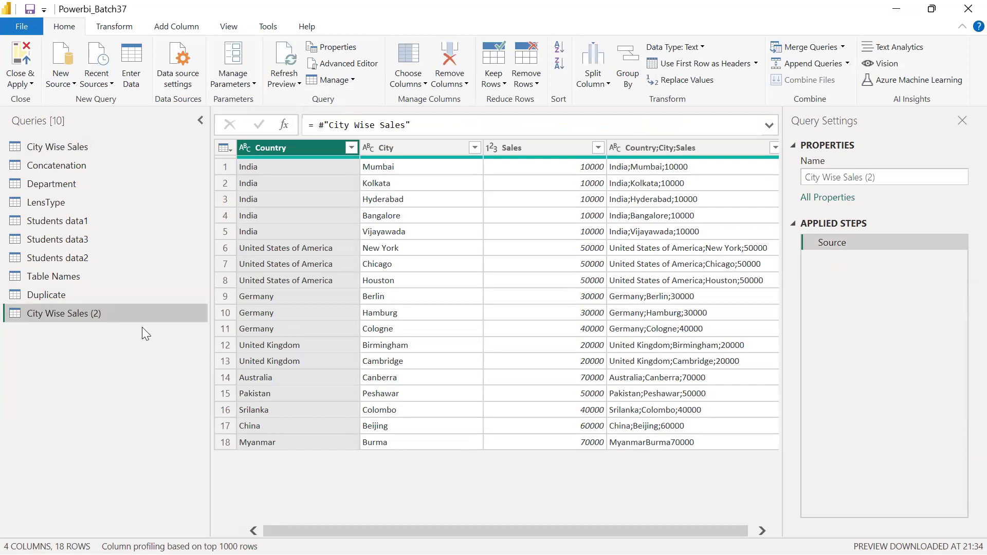
- Rename the new query that references City Wise Sales as Reference
right_click(79, 314)
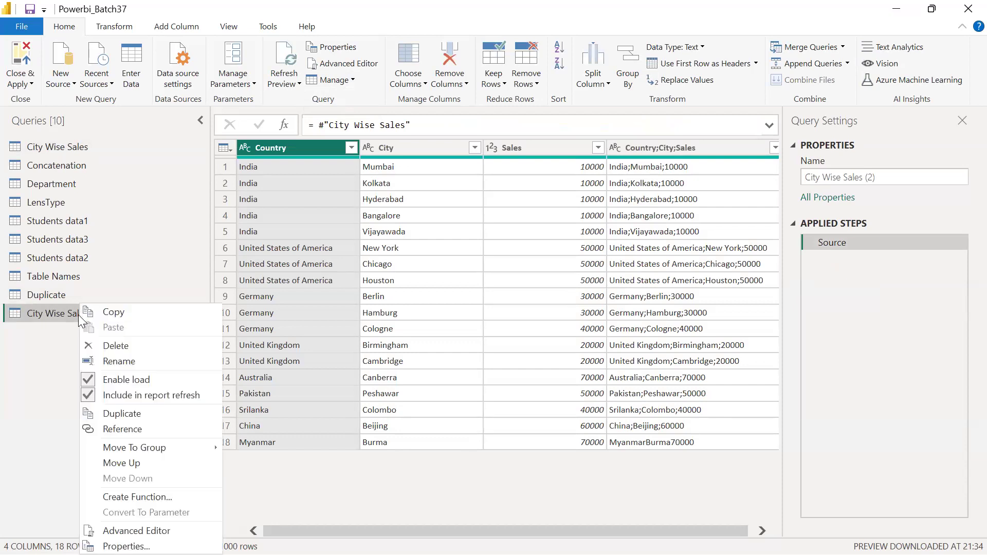
click(134, 363)
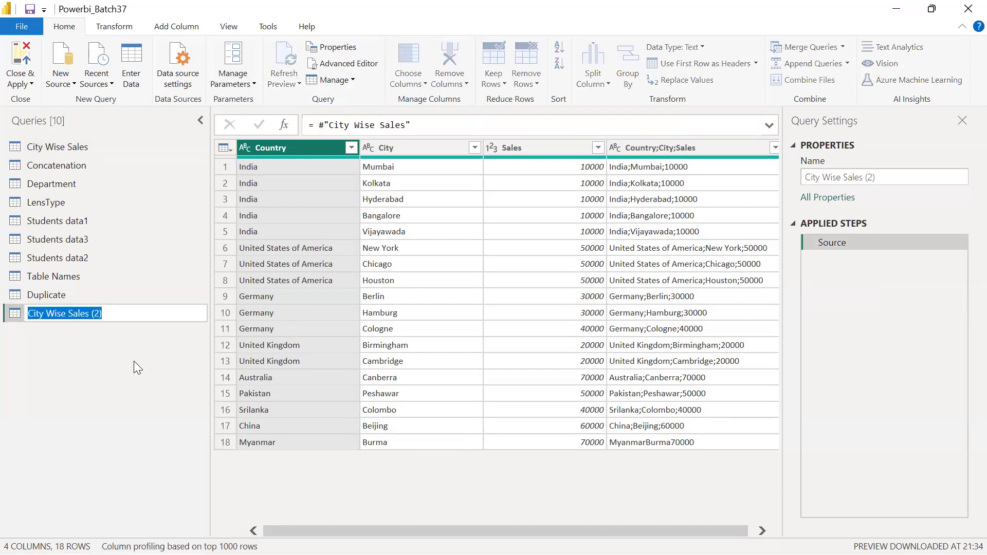
text(Refe)
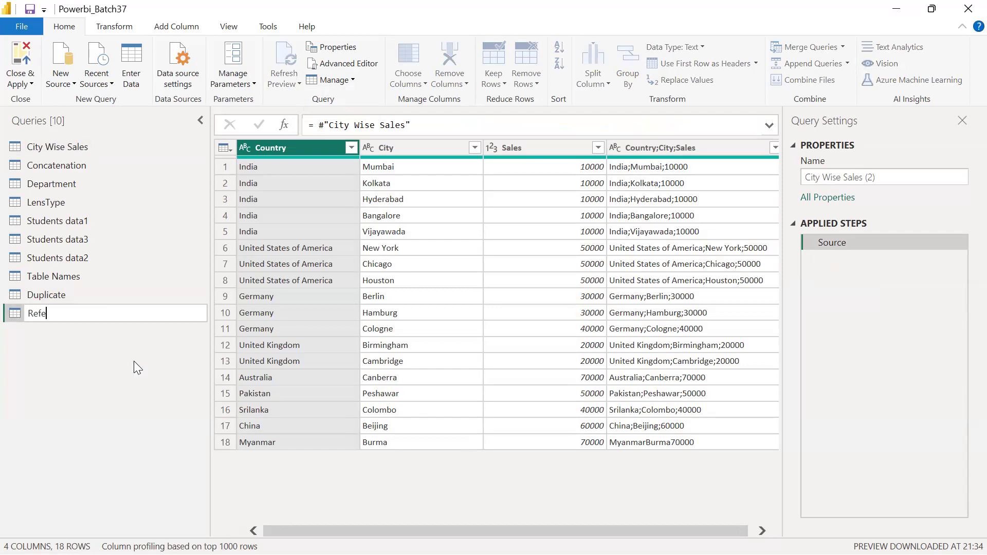
text(rence)
key(Return)
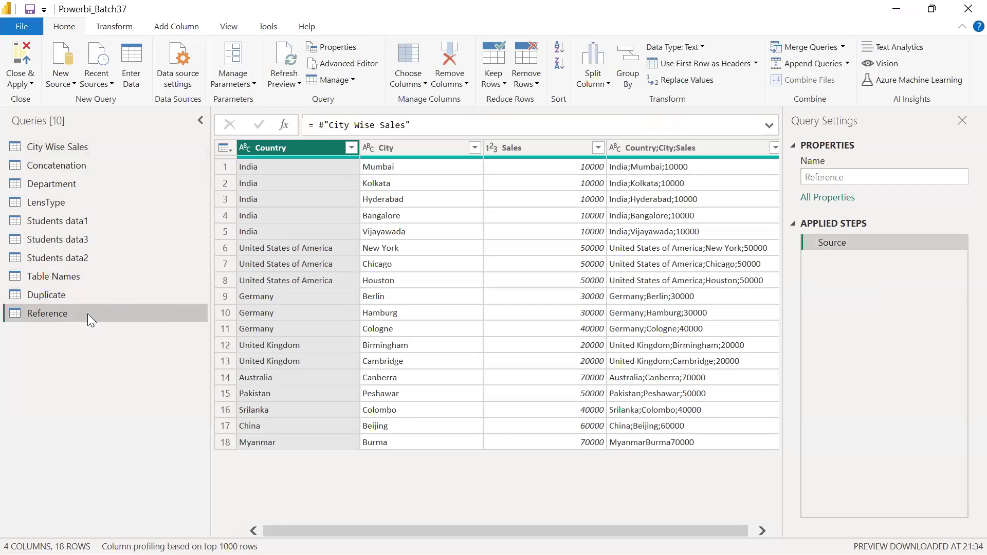
- Compare City Wise Sales with the Duplicate and Reference queries, and remove the Country;City;Sales column from City Wise Sales
click(88, 147)
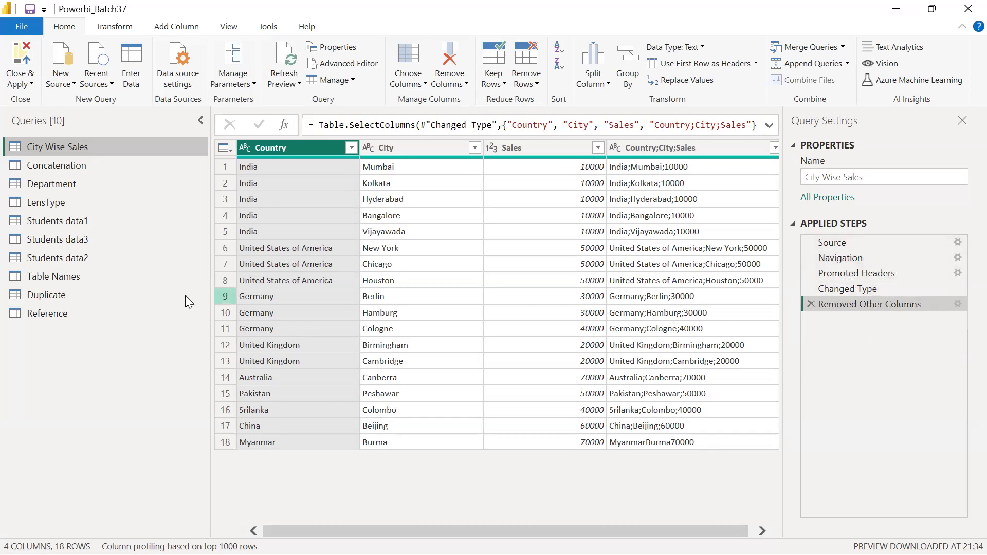
click(105, 296)
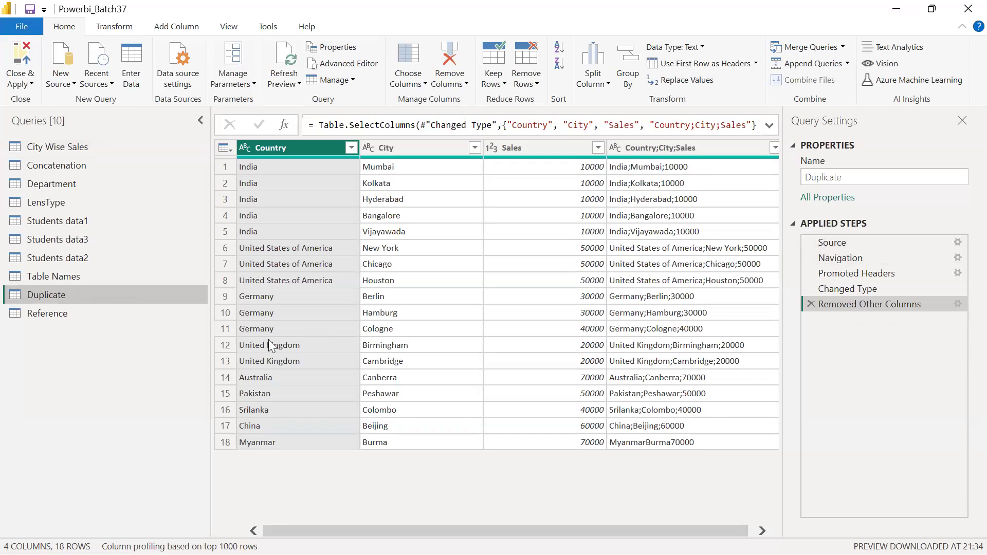
click(78, 316)
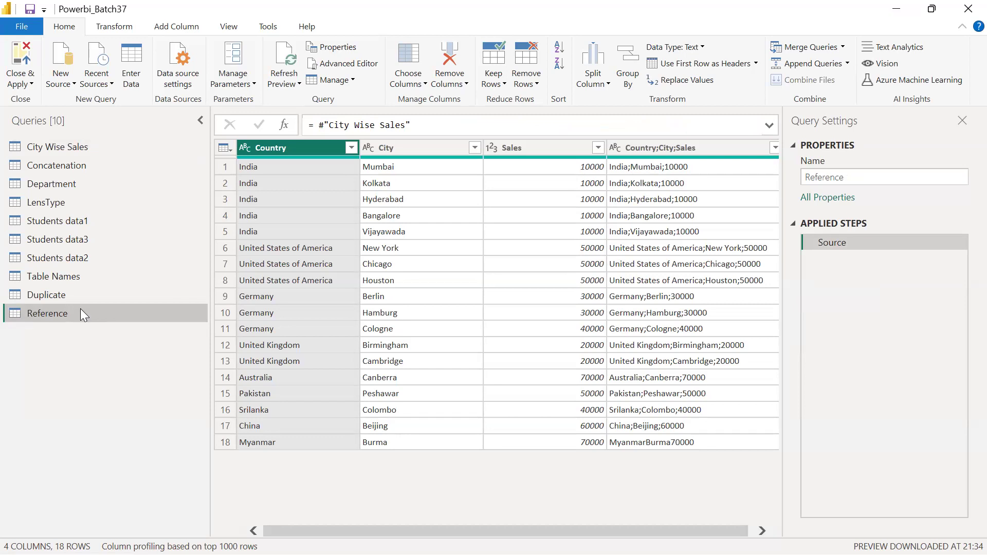
click(63, 148)
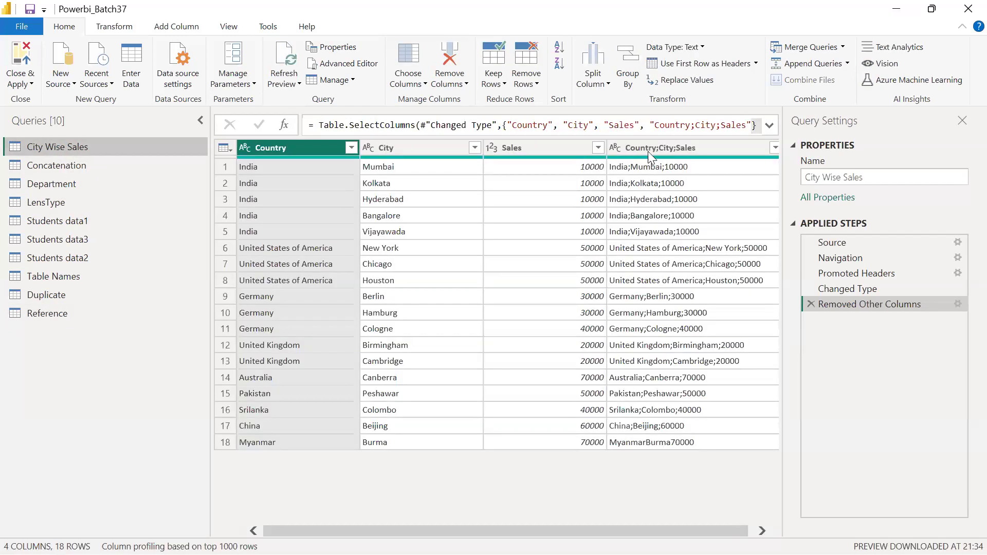
right_click(656, 147)
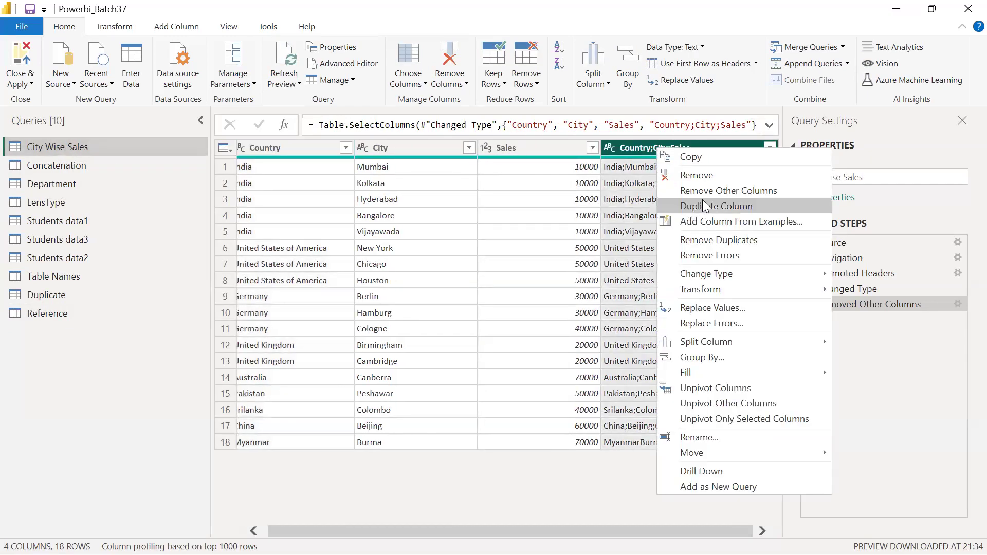
click(688, 175)
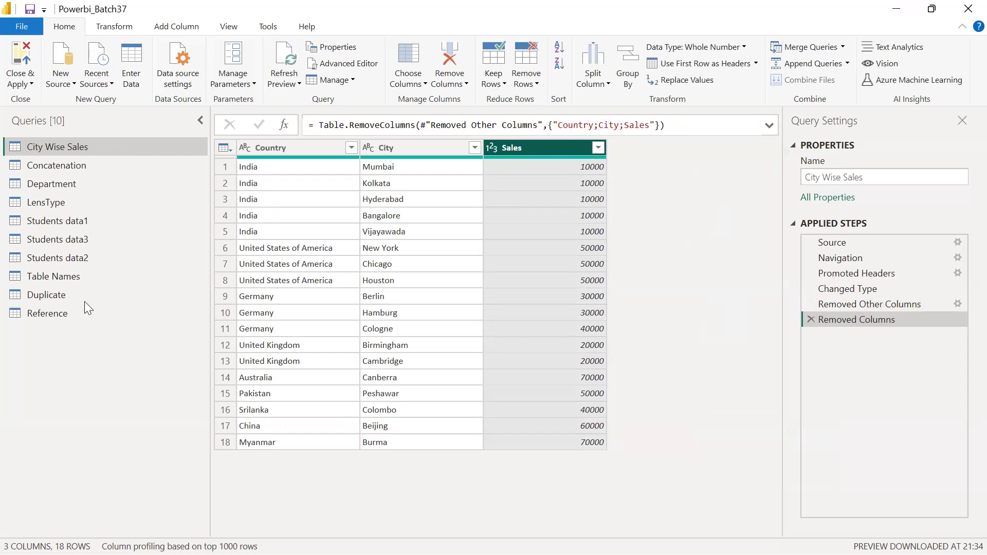
- Check the Duplicate and Reference queries for the effect of the column removal made in City Wise Sales
click(69, 295)
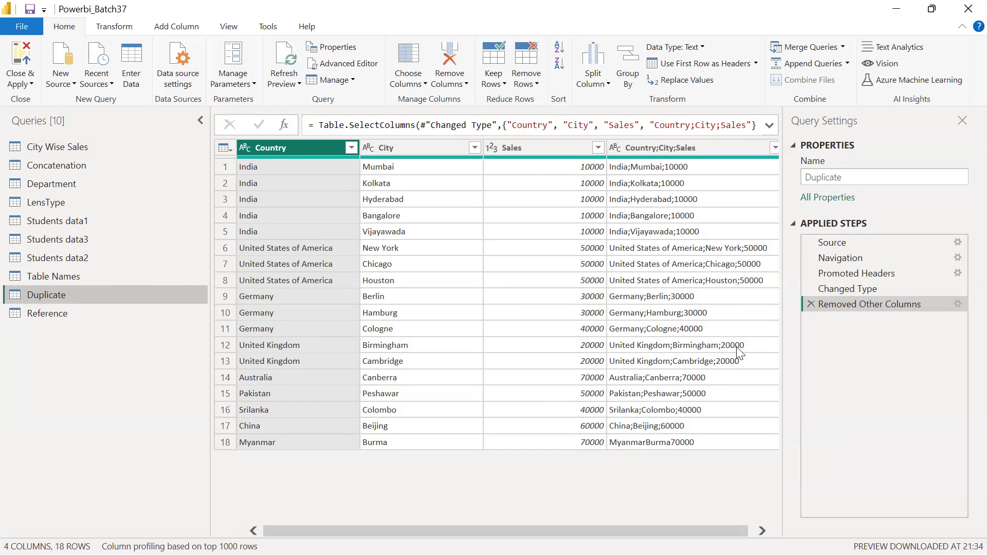
click(86, 150)
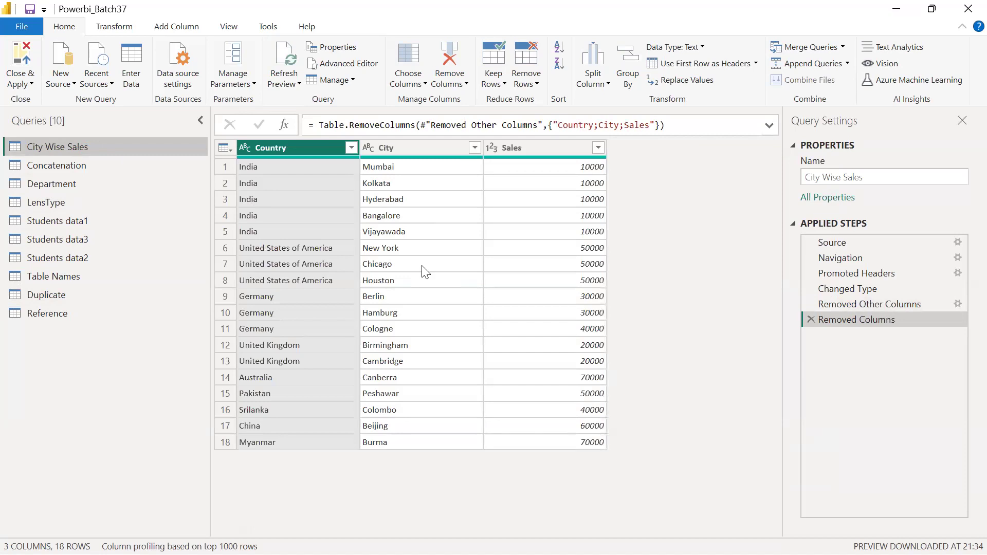
click(72, 294)
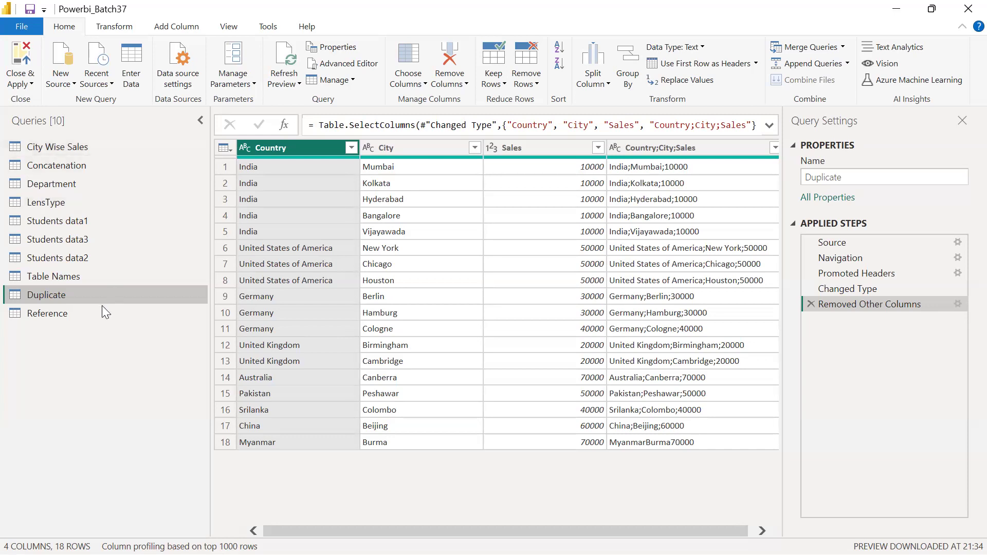
click(81, 311)
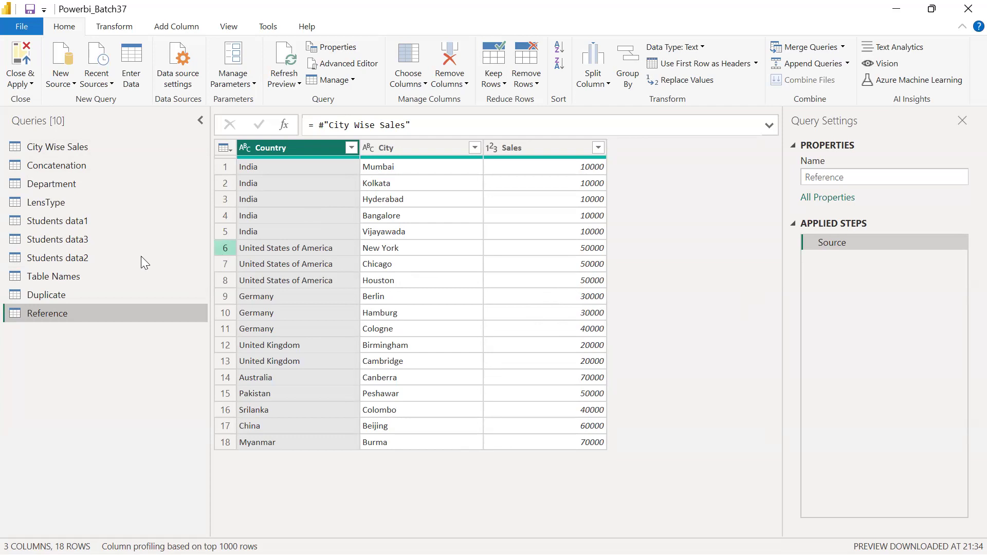
- Remove the City column from the Duplicate query
click(59, 296)
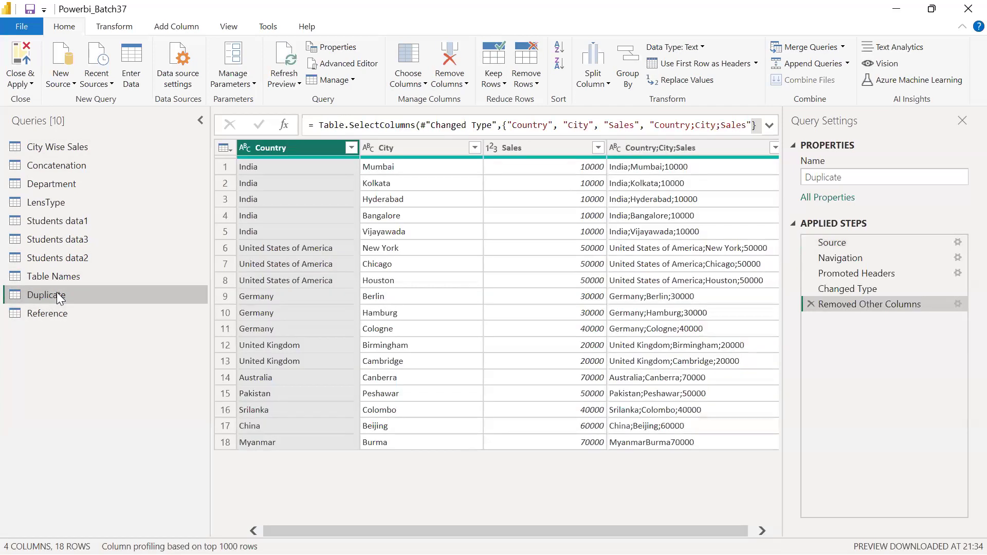
click(398, 148)
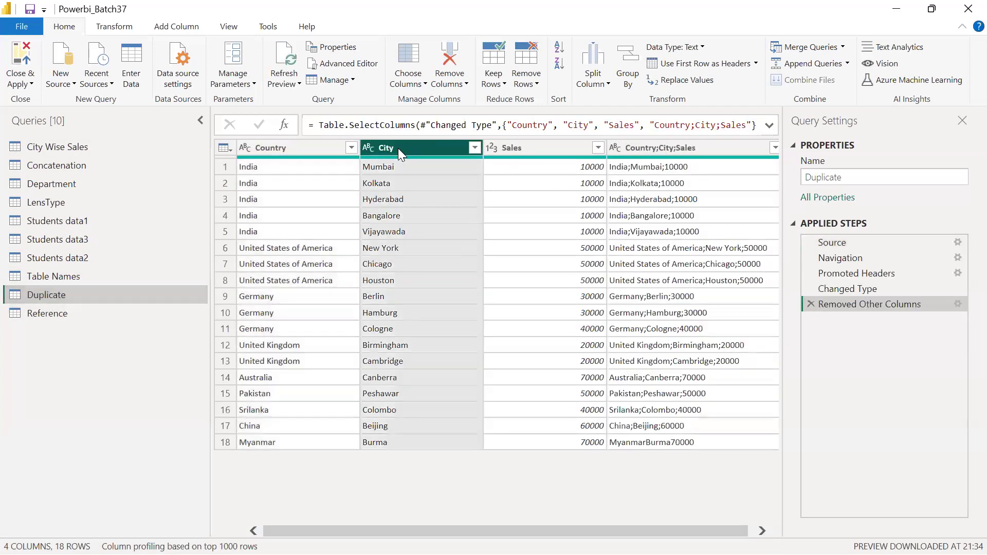
right_click(398, 148)
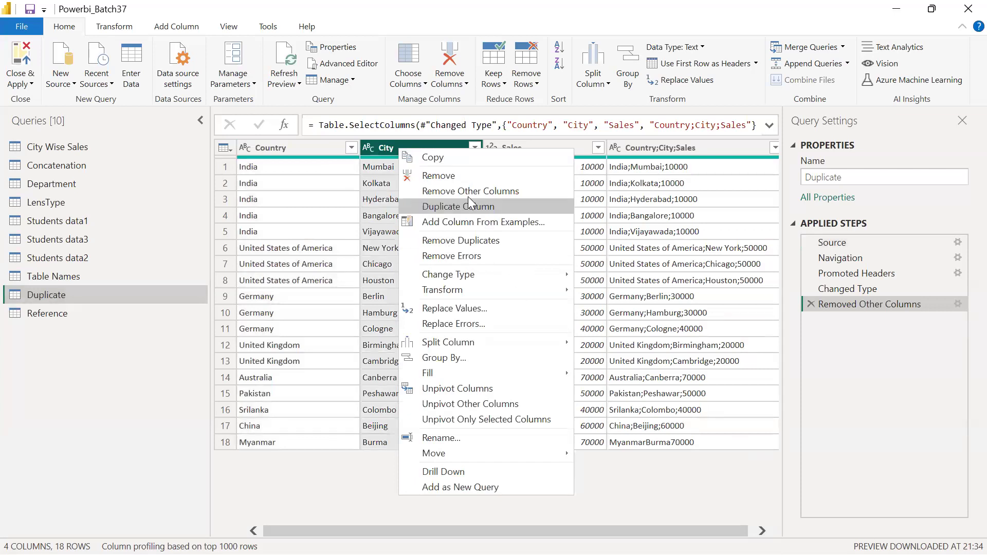
click(446, 176)
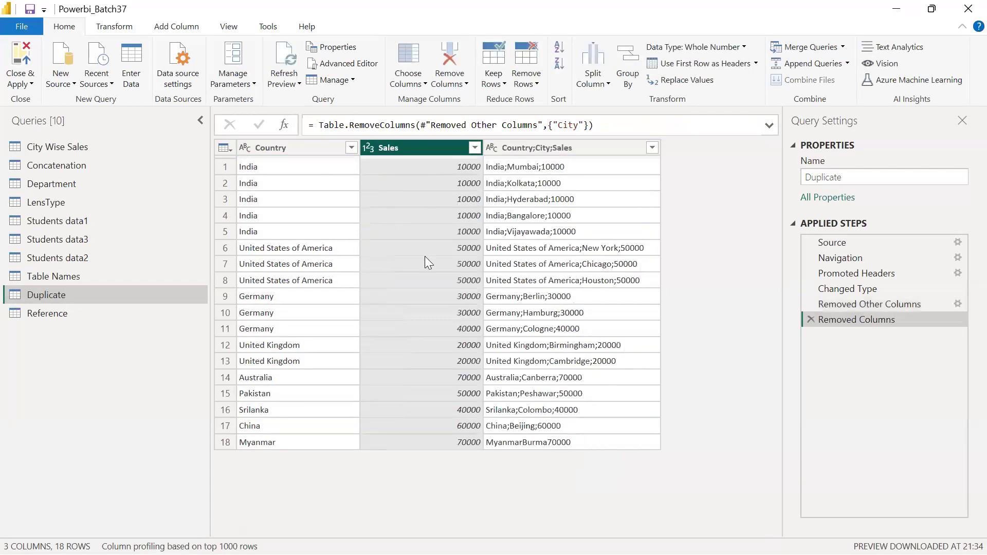
- Check City Wise Sales and Duplicate after the City column removal in Duplicate, and remove the City column from the Reference query
click(65, 146)
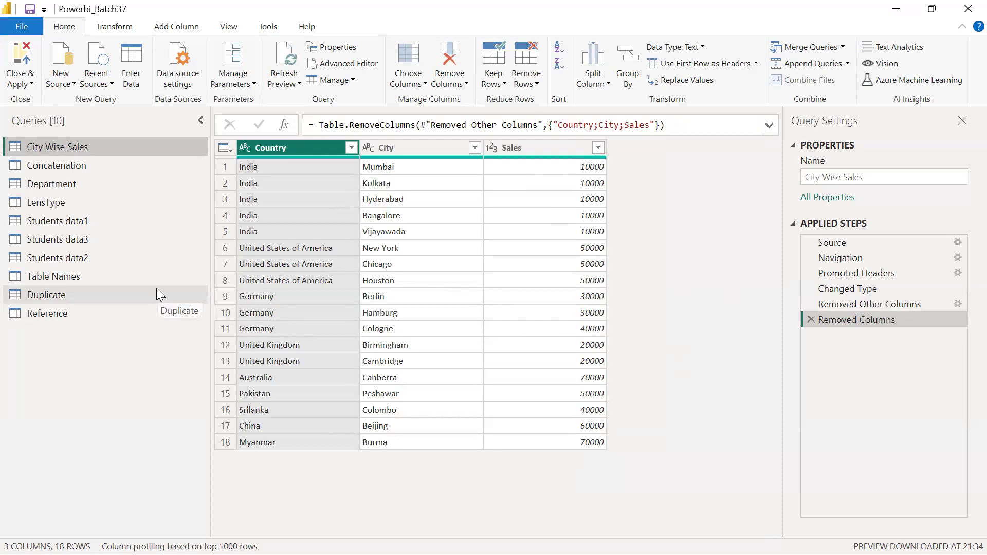
click(78, 295)
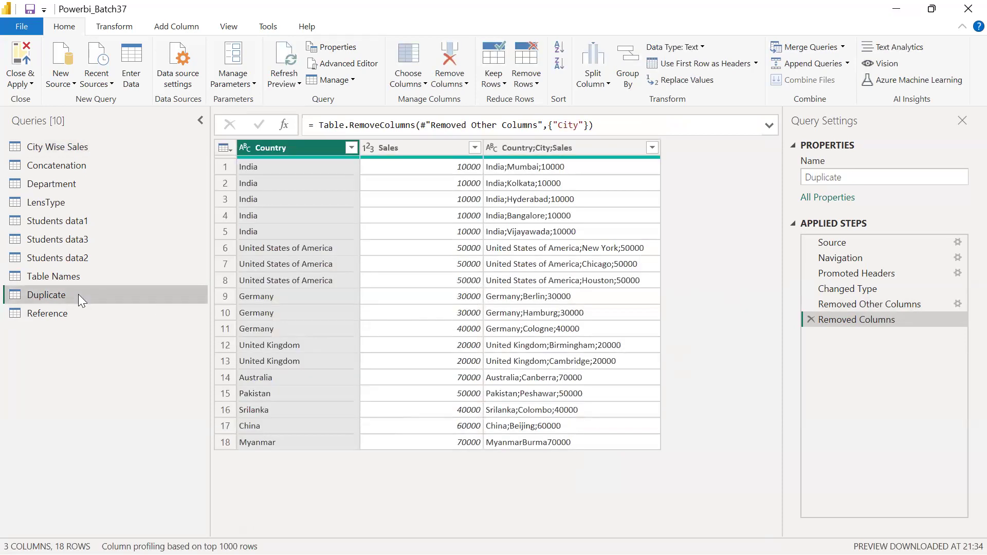
click(91, 318)
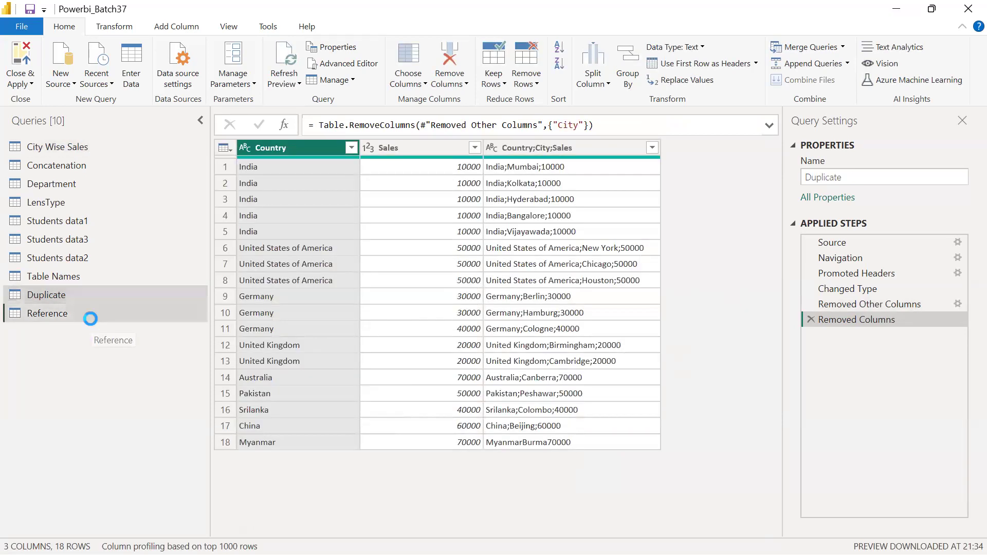
right_click(404, 148)
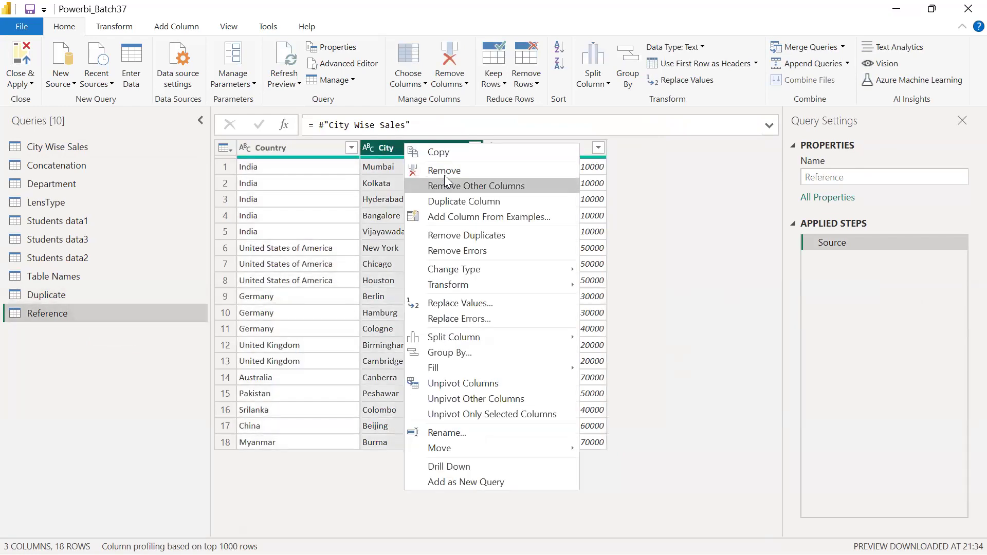
click(446, 167)
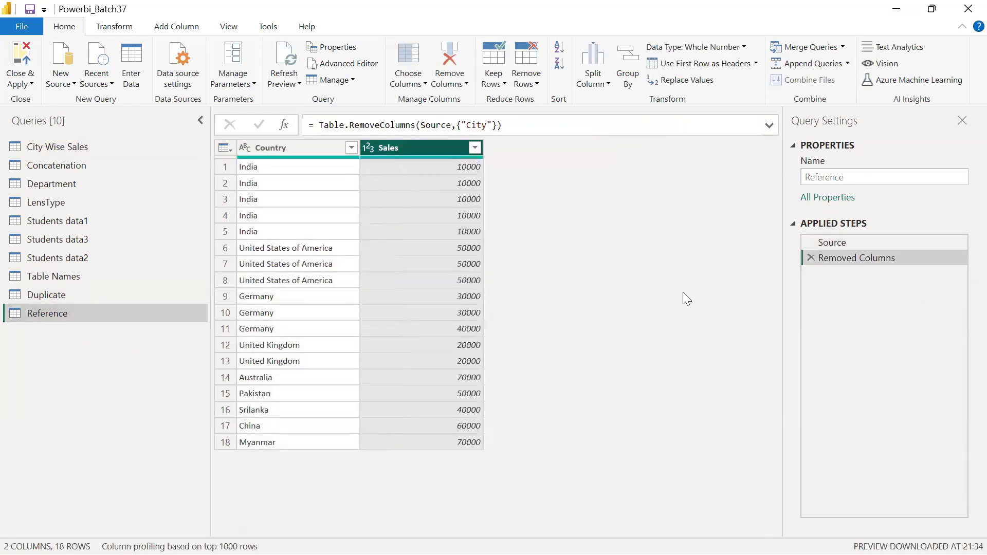
- Compare City Wise Sales with Reference to check whether removing City from Reference affects the source query
click(78, 148)
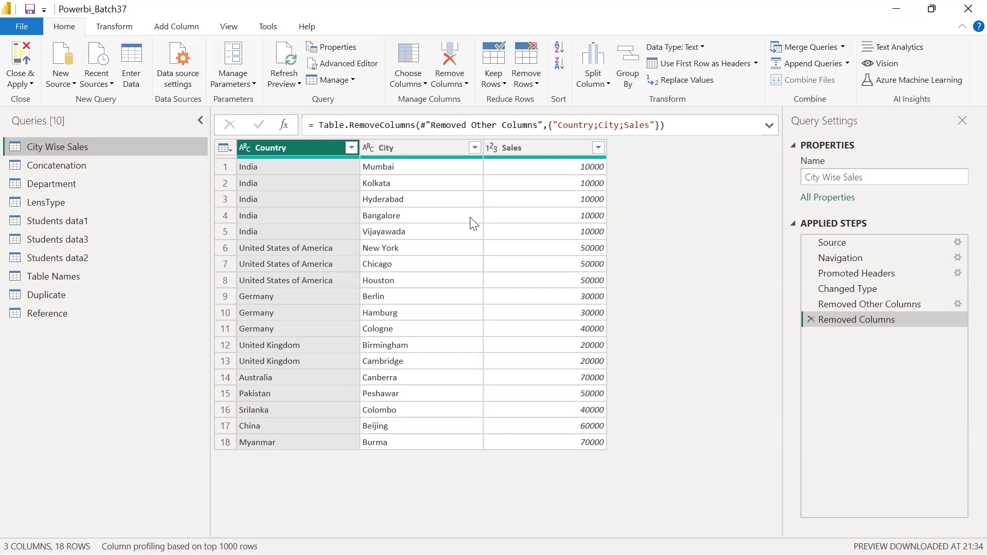
click(67, 310)
click(81, 146)
click(73, 315)
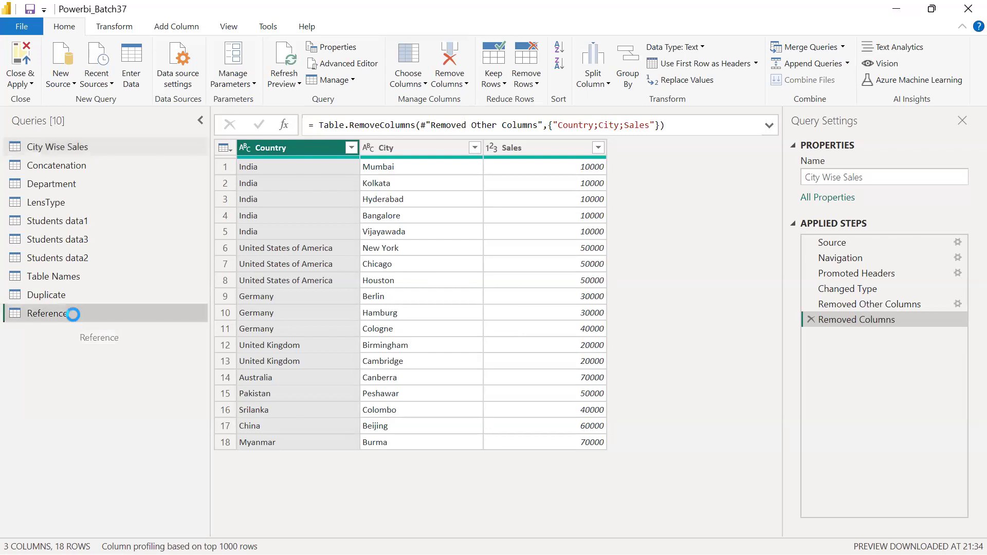
- Examine the Source step of the Reference query and its formula pointing to City Wise Sales, and dismiss the pop-up advertisement
click(838, 243)
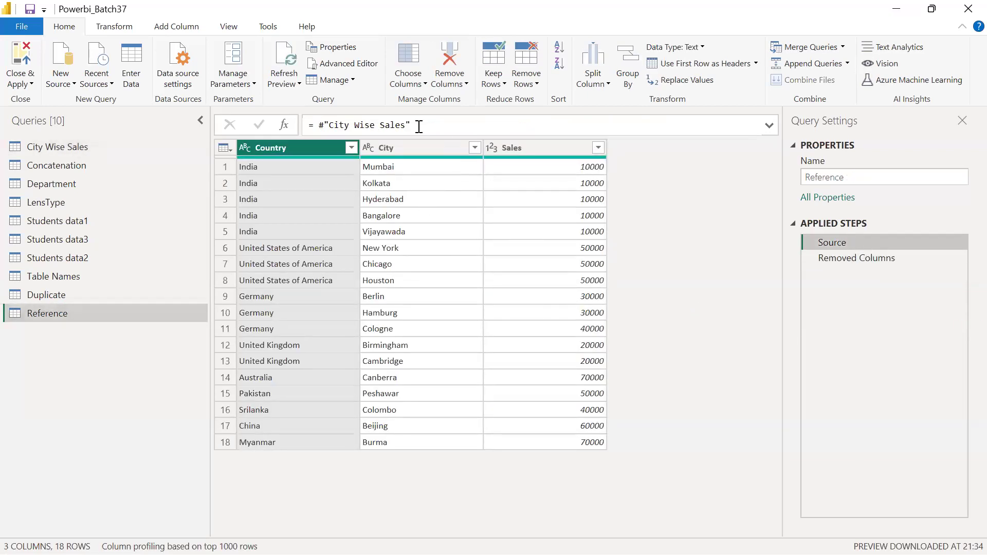
click(387, 125)
drag(409, 125, 304, 126)
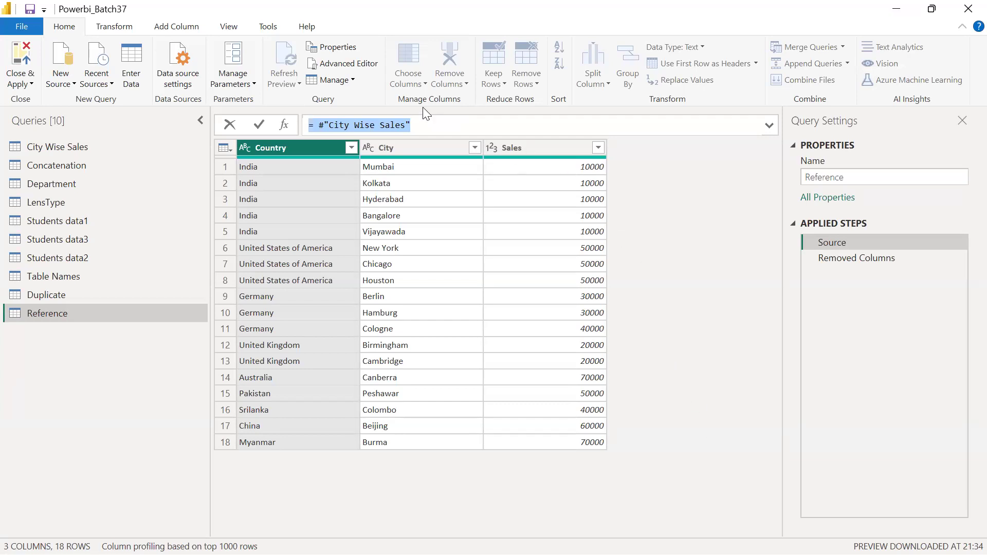
click(434, 125)
key(shift+Home)
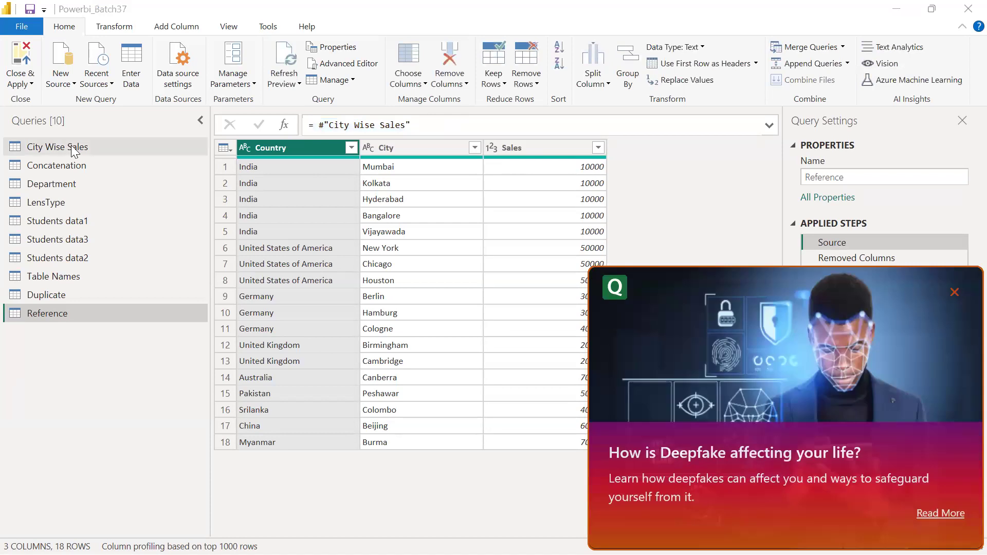
click(955, 293)
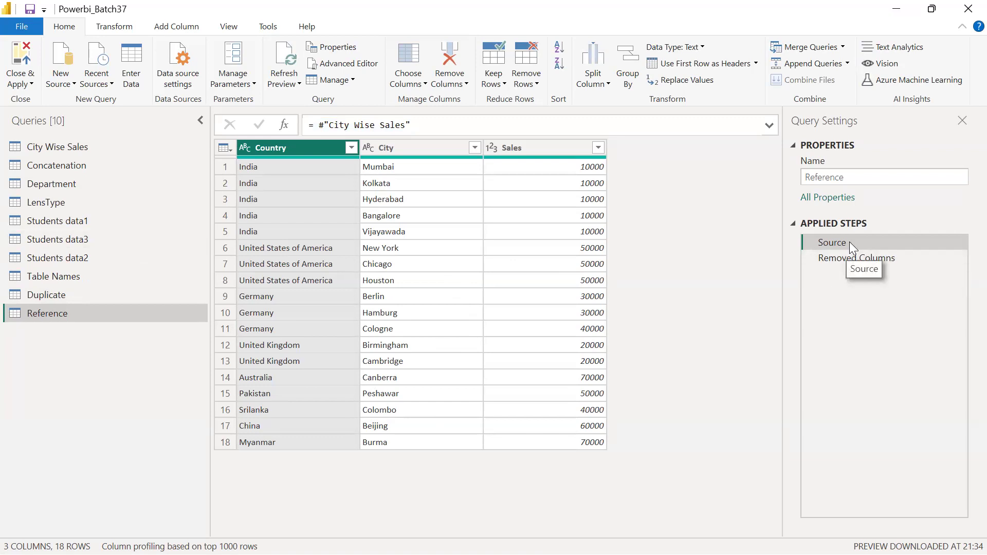
- Review the Removed Columns step of the Reference query and delete it
click(868, 260)
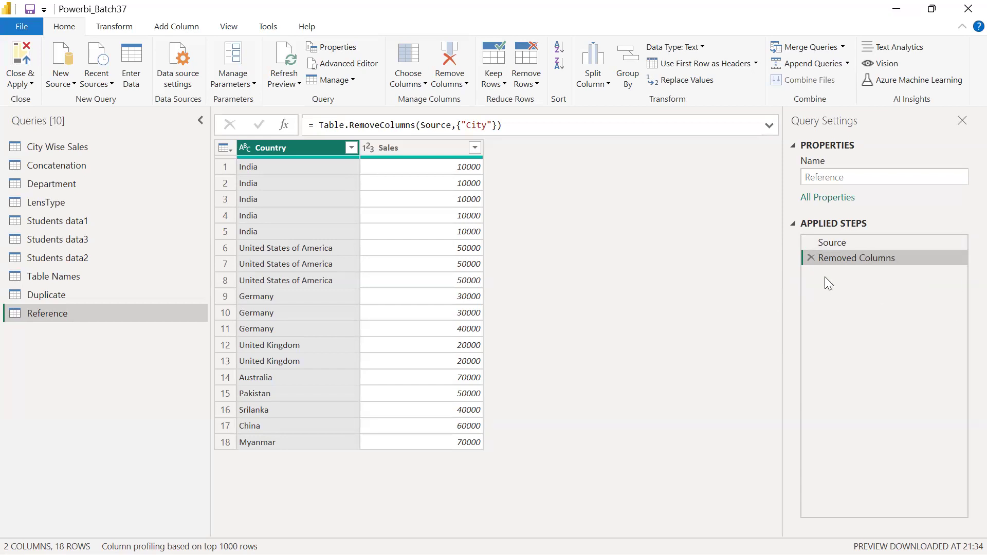
click(811, 258)
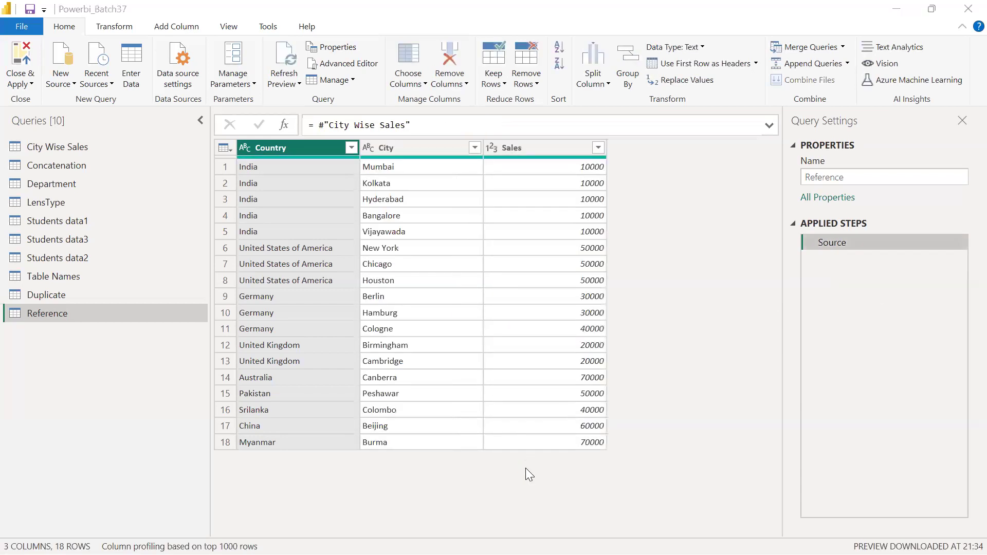
- Switch to Notepad and show the note with the Power BI course fee and batch details
key(super)
text(note)
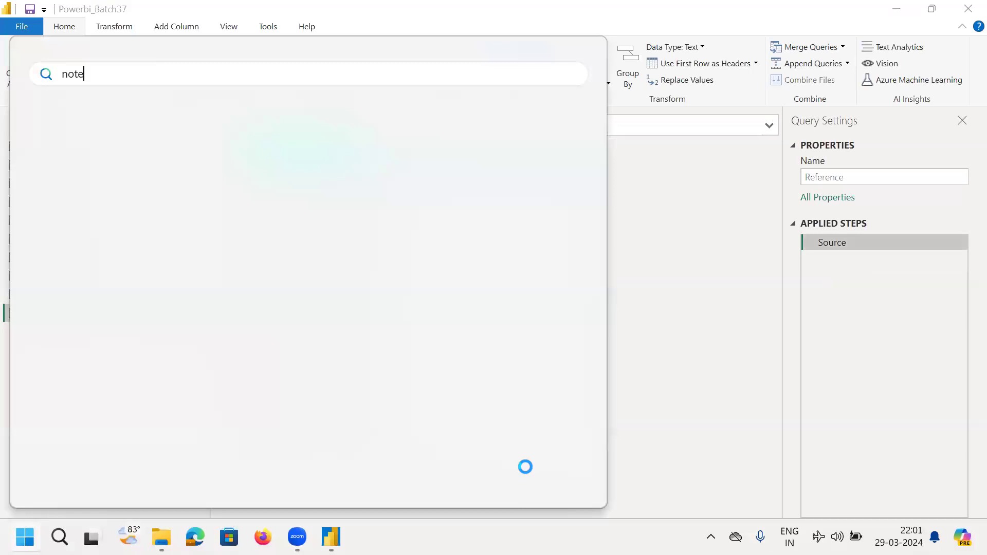
key(Escape)
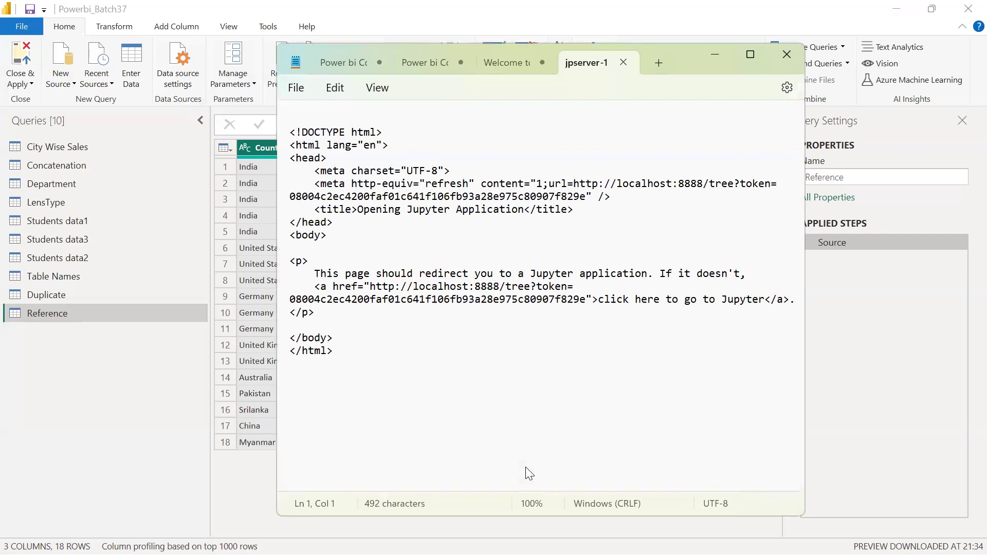
click(507, 67)
click(408, 66)
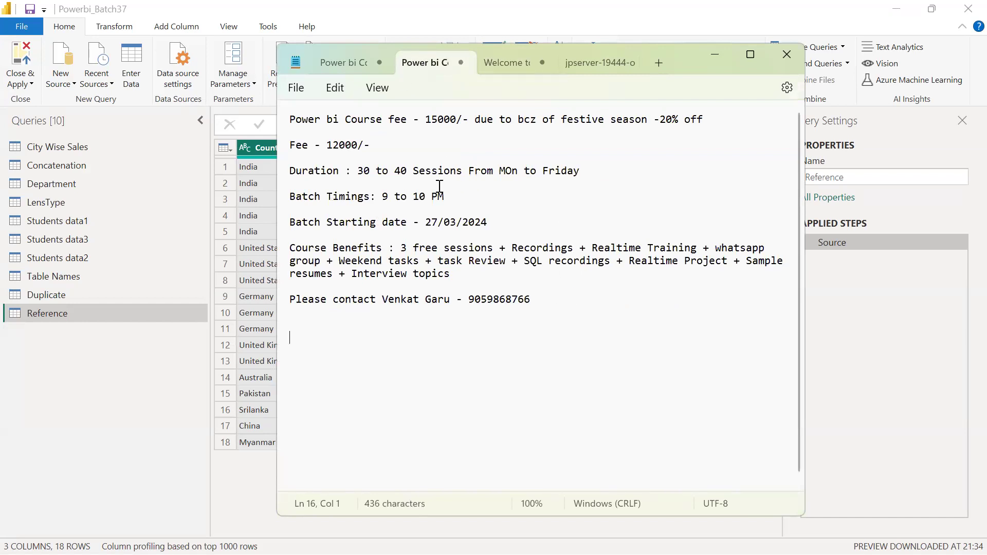
- Highlight the free sessions, course fee, batch starting date and contact phone number in the course note, and close Notepad
drag(497, 248, 400, 252)
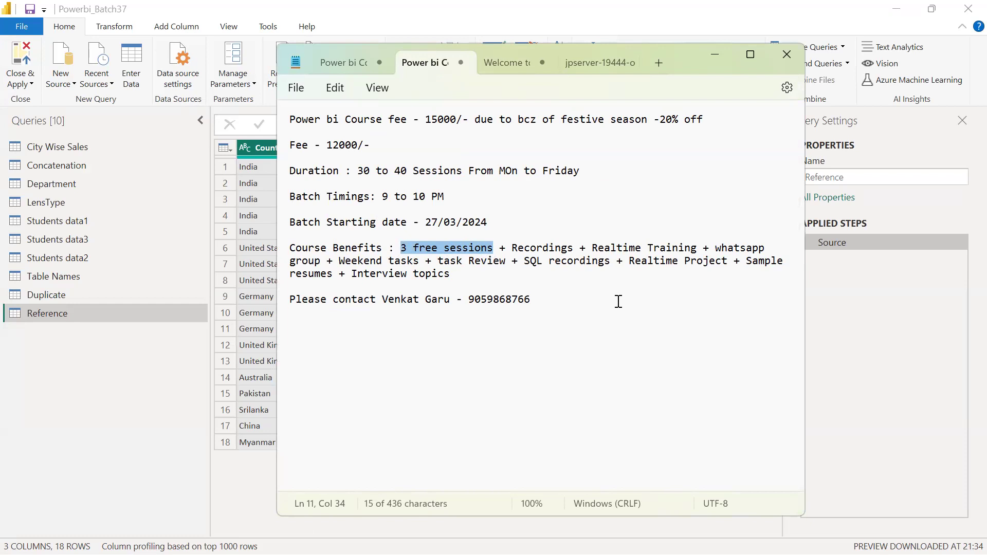
drag(565, 299, 435, 313)
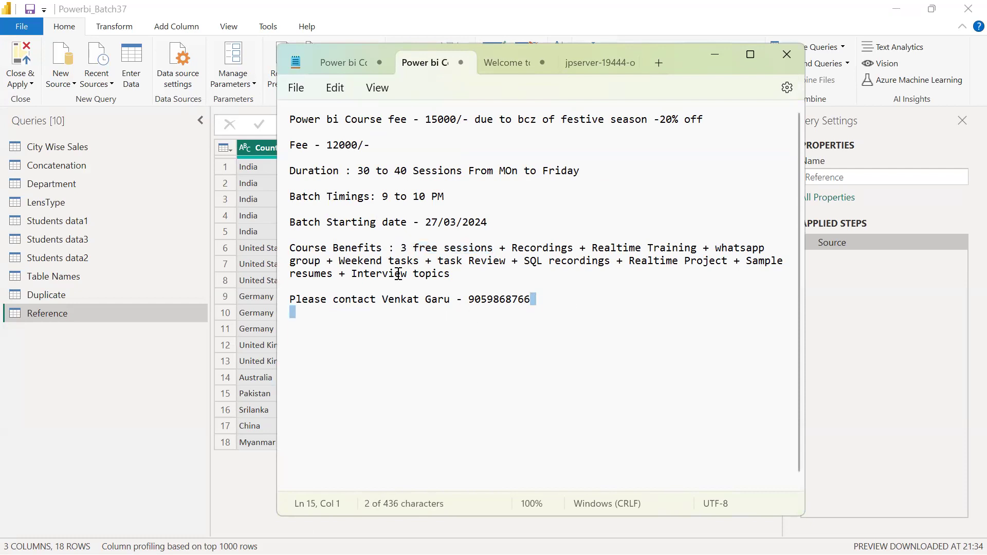
drag(393, 144, 291, 150)
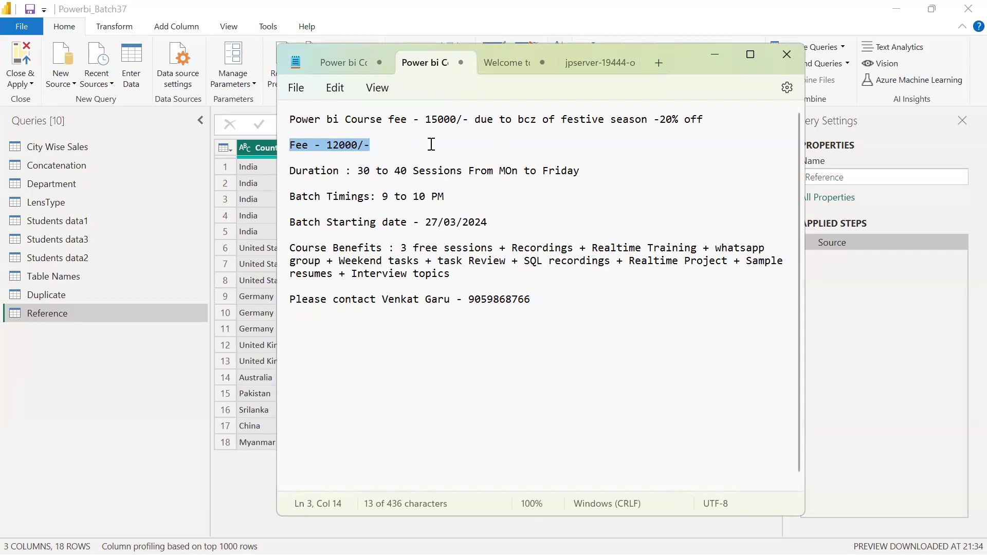
drag(385, 148, 289, 149)
drag(508, 227, 406, 222)
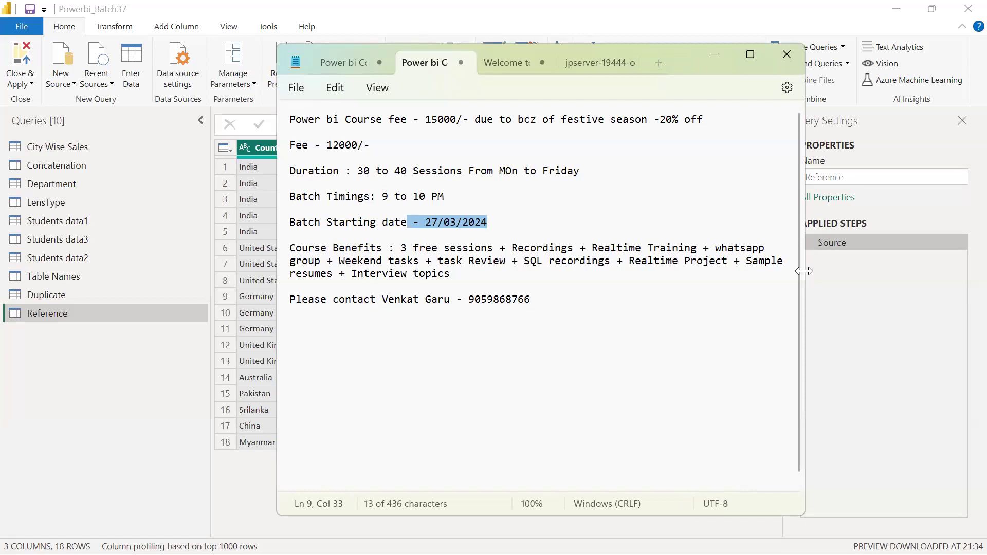
drag(538, 300, 467, 302)
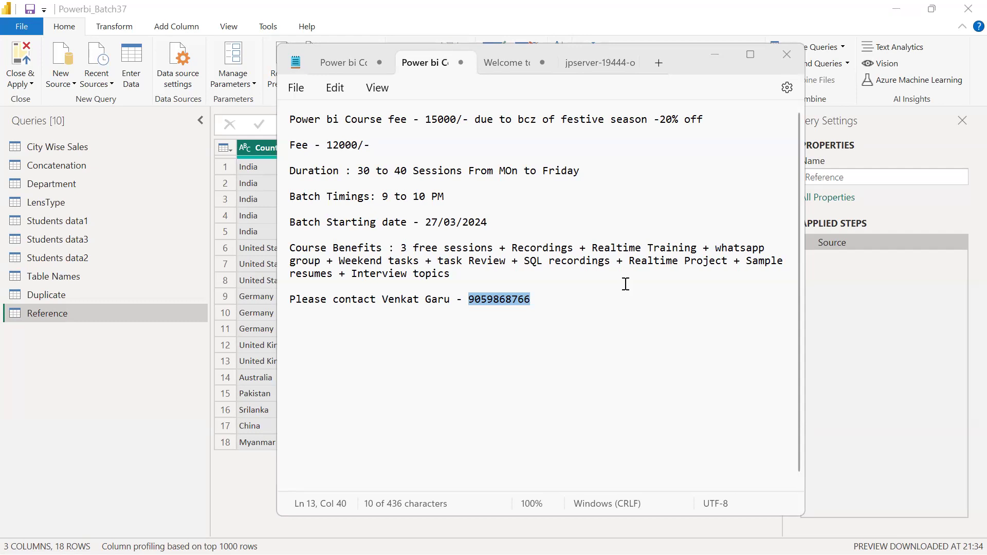
click(535, 300)
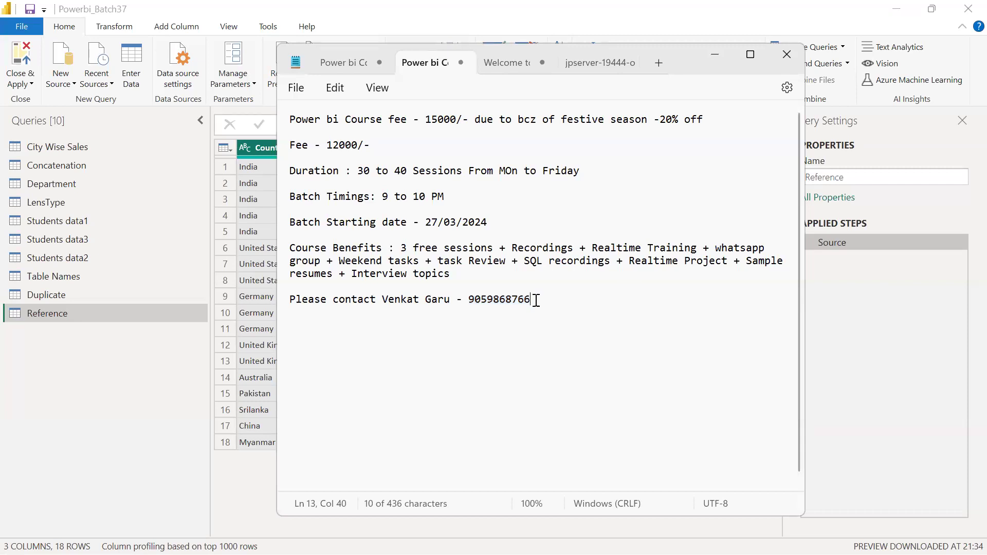
drag(557, 300, 267, 315)
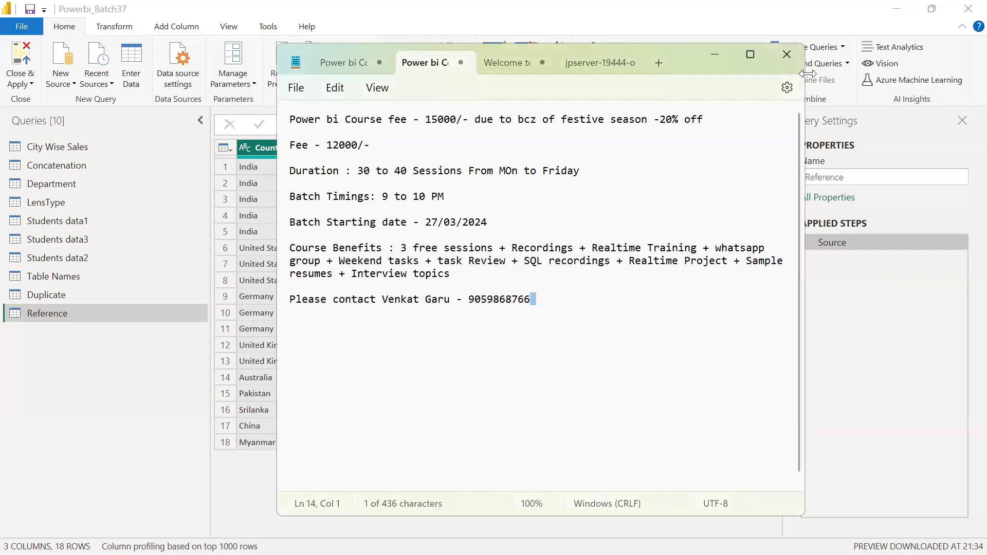
click(787, 55)
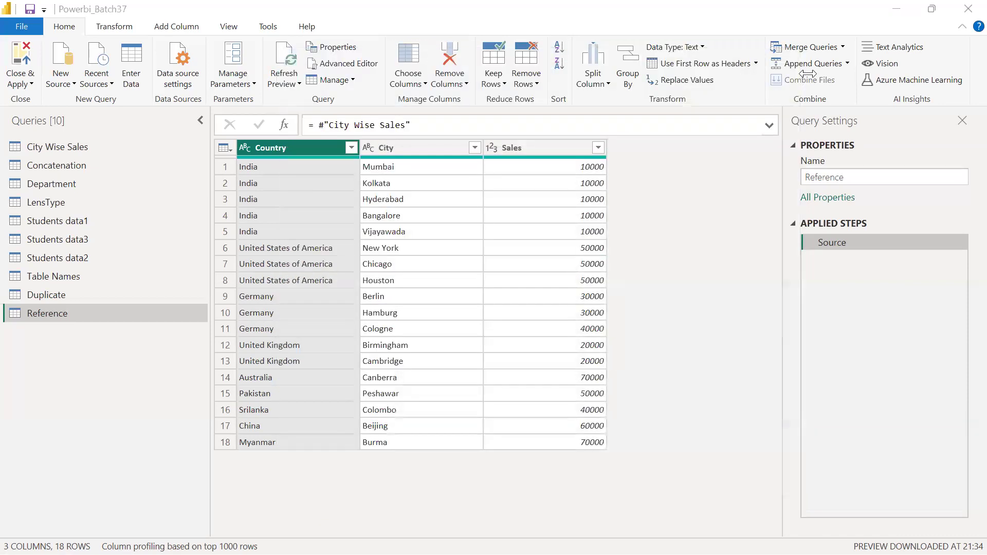